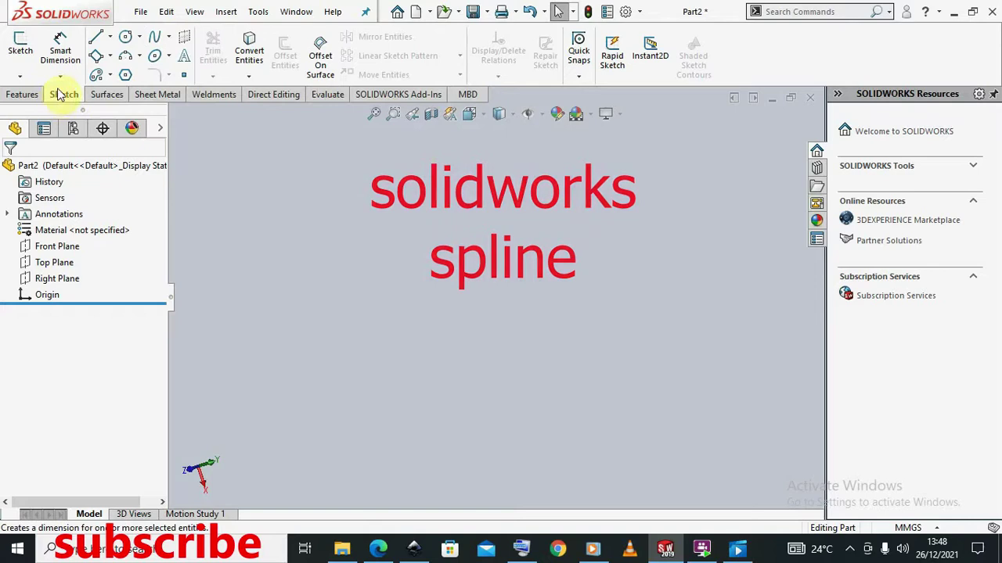
# Start a new sketch on the Top Plane.
pyautogui.click(171, 38)
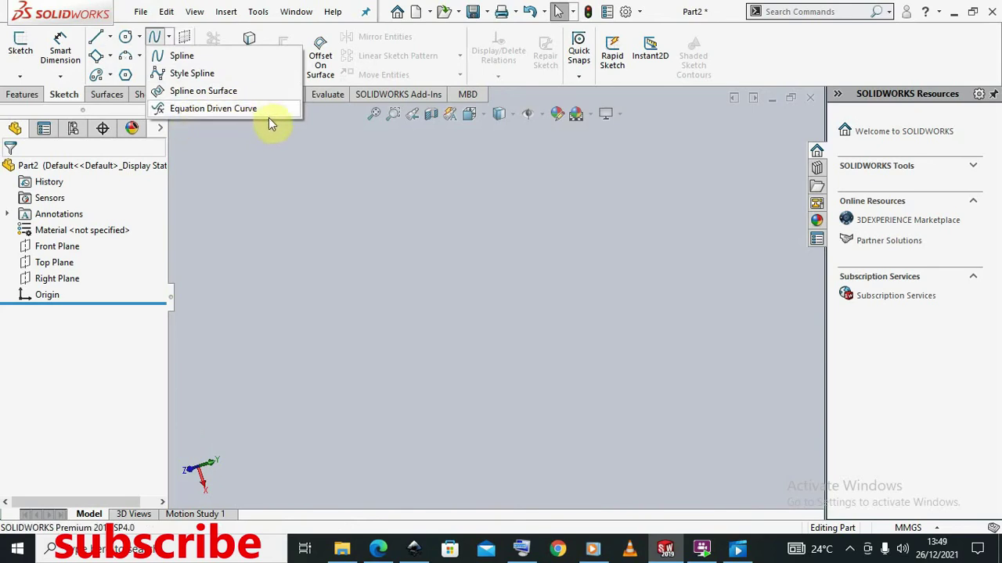
pyautogui.click(42, 267)
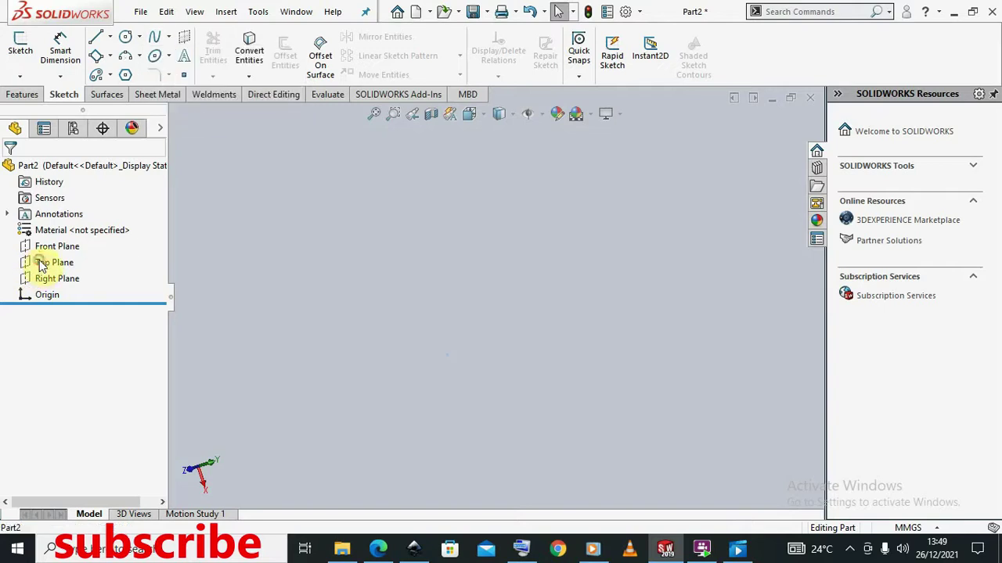
pyautogui.click(49, 237)
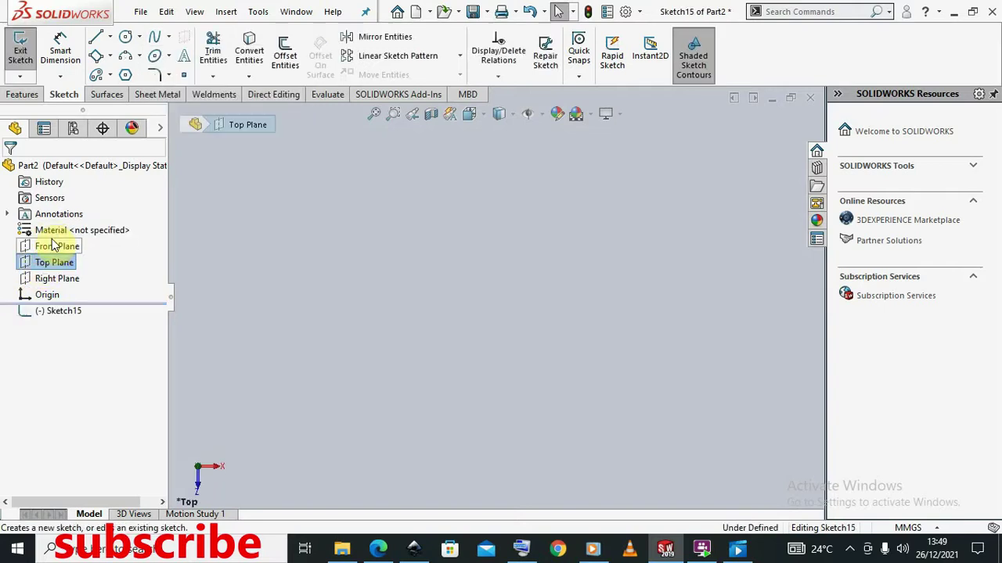
pyautogui.rightClick(58, 268)
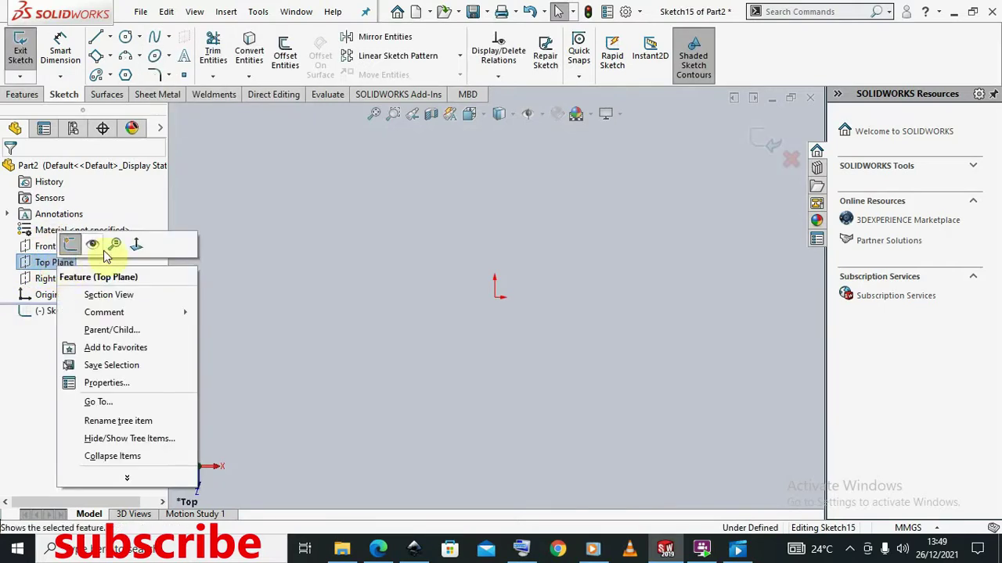
pyautogui.click(214, 206)
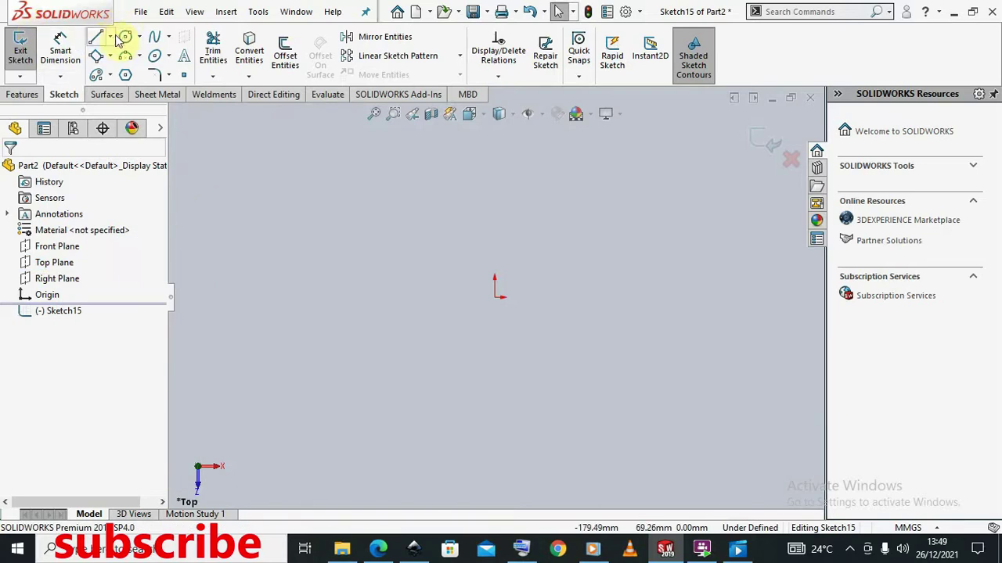
# Sketch an open ten-point spline about 408 mm long, starting at the origin and looping clockwise to end below the origin.
pyautogui.click(171, 37)
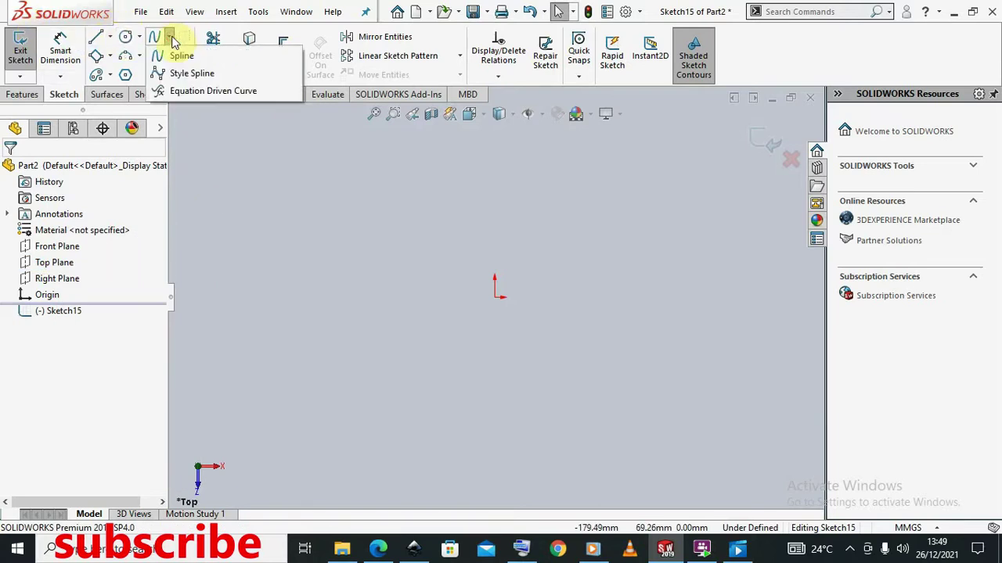
pyautogui.click(180, 52)
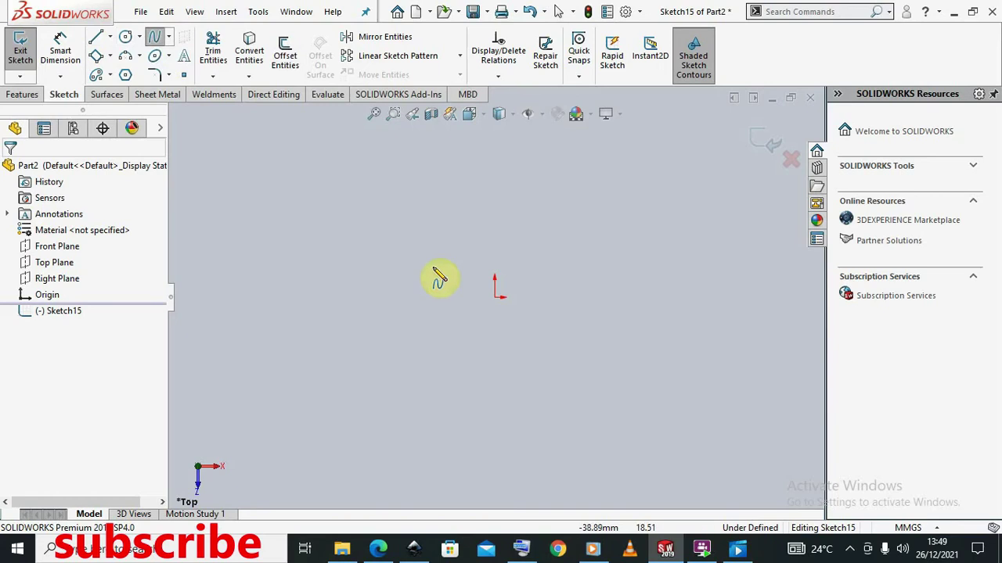
pyautogui.click(494, 298)
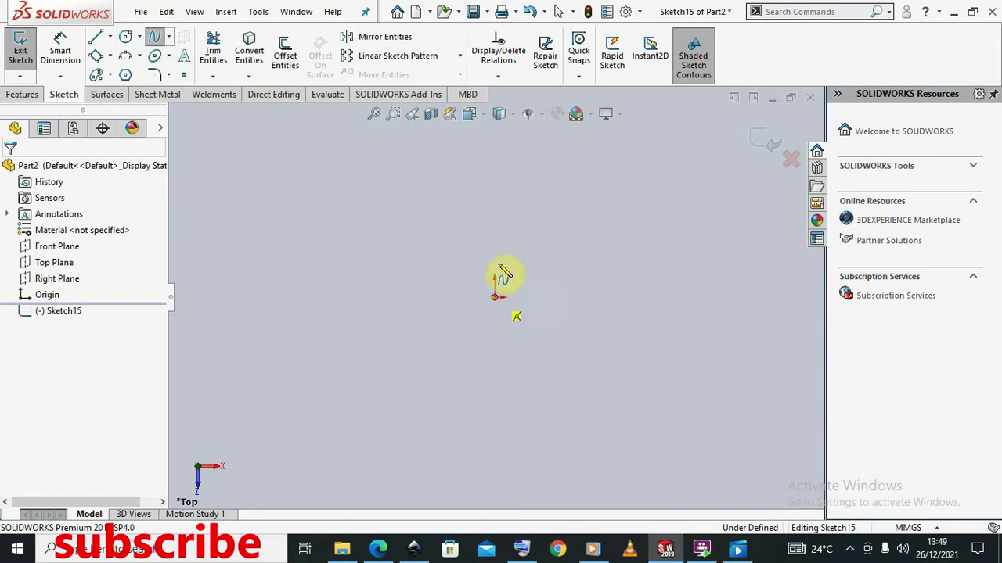
pyautogui.click(503, 233)
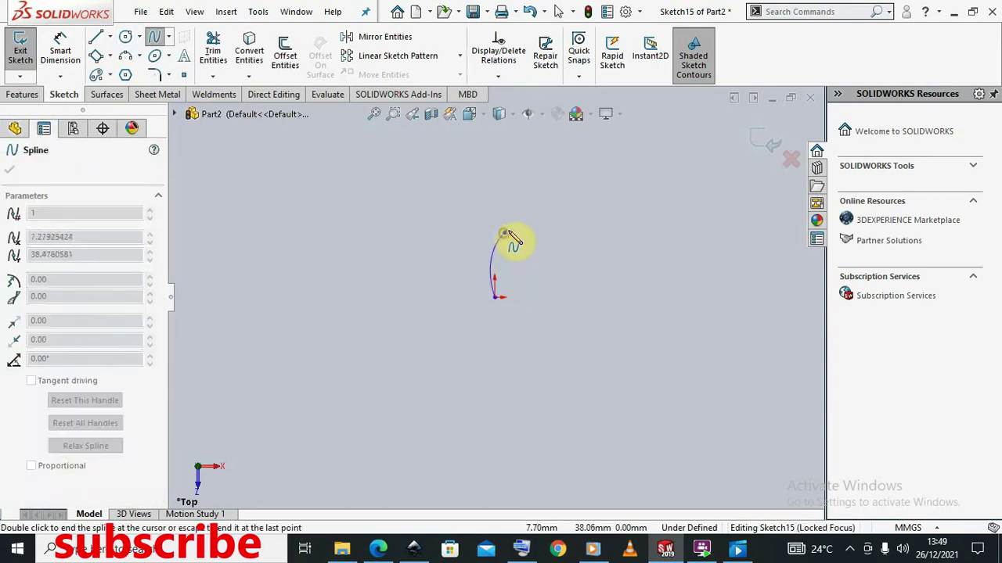
pyautogui.click(554, 214)
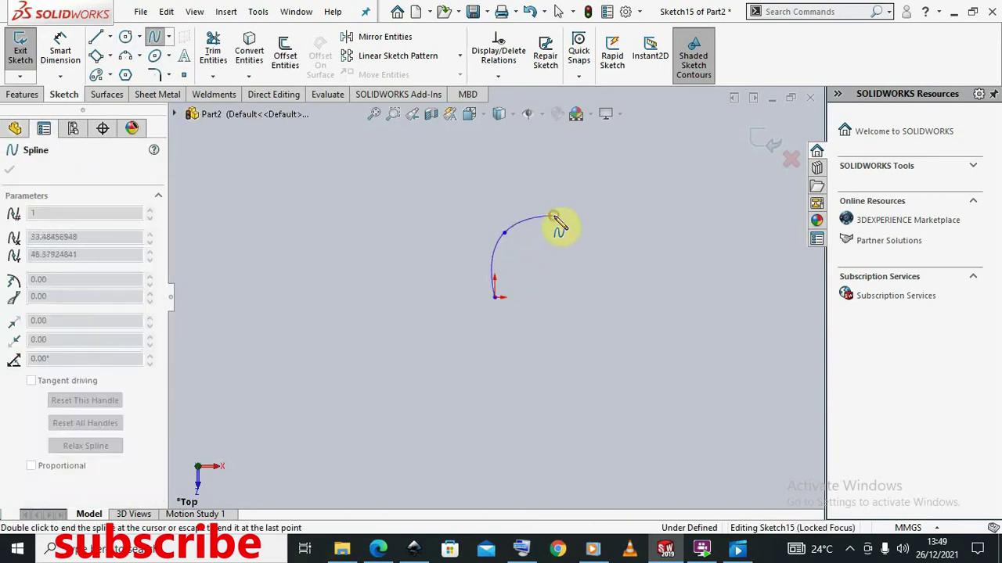
pyautogui.click(605, 181)
pyautogui.click(674, 196)
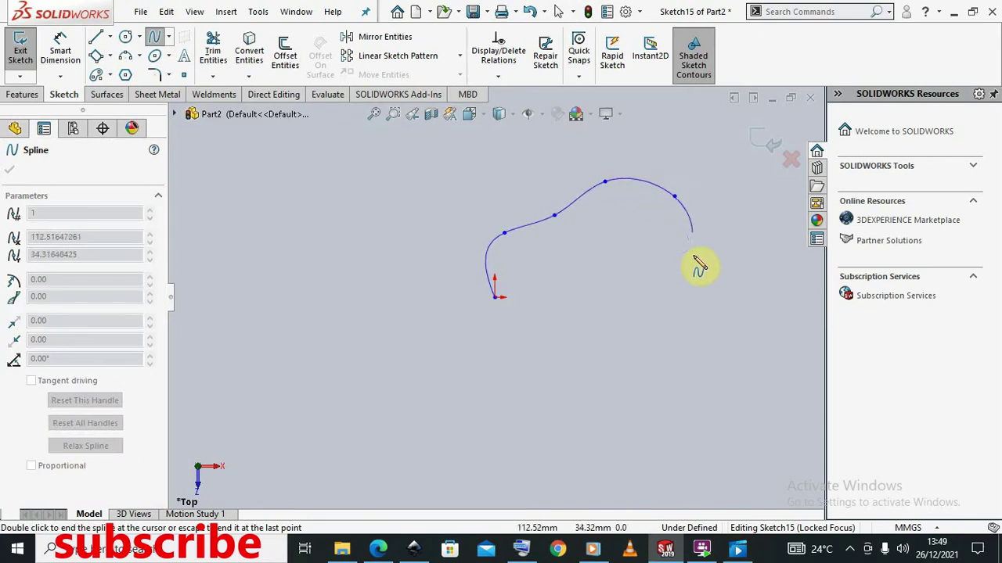
pyautogui.click(695, 281)
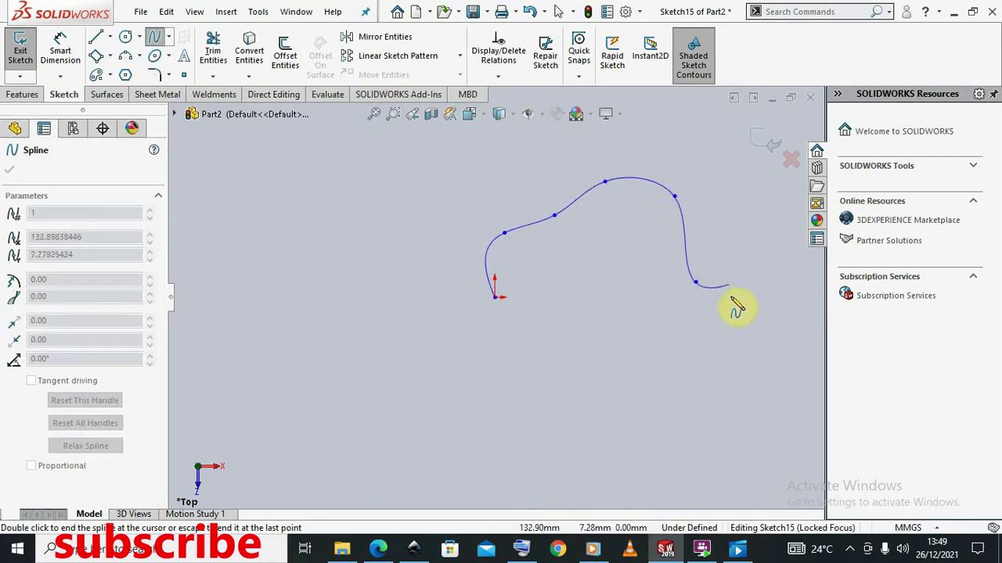
pyautogui.click(721, 366)
pyautogui.click(619, 395)
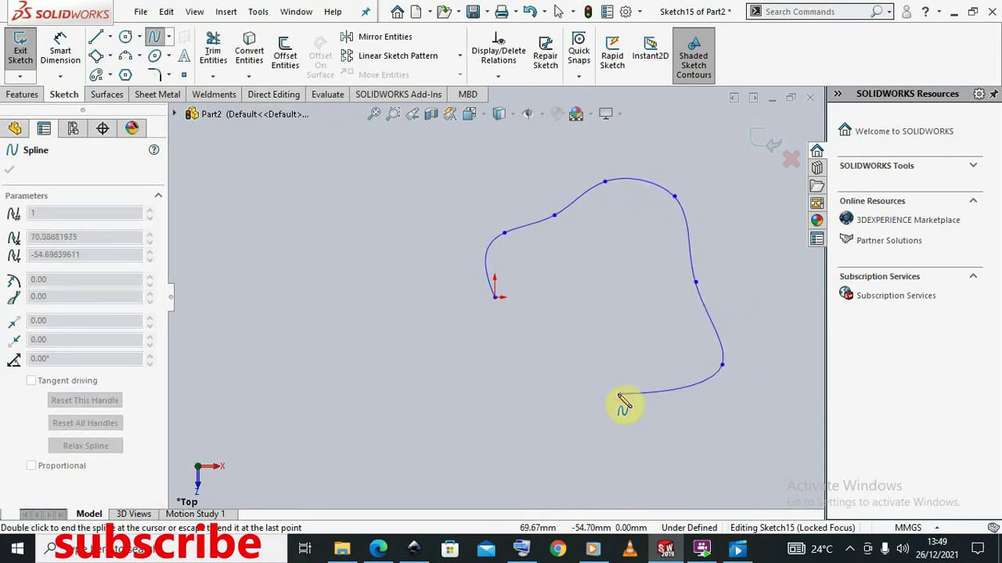
pyautogui.click(552, 436)
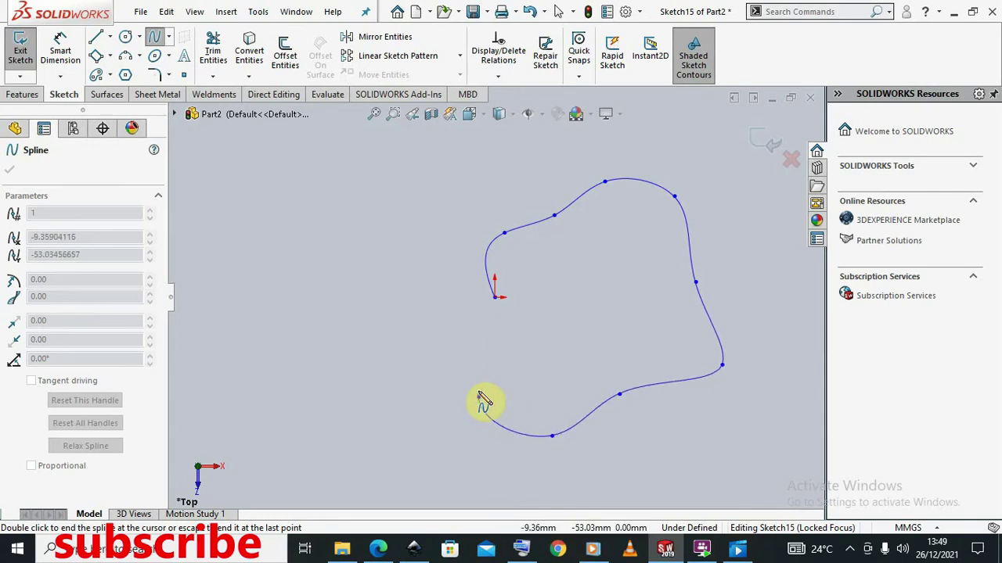
pyautogui.rightClick(483, 401)
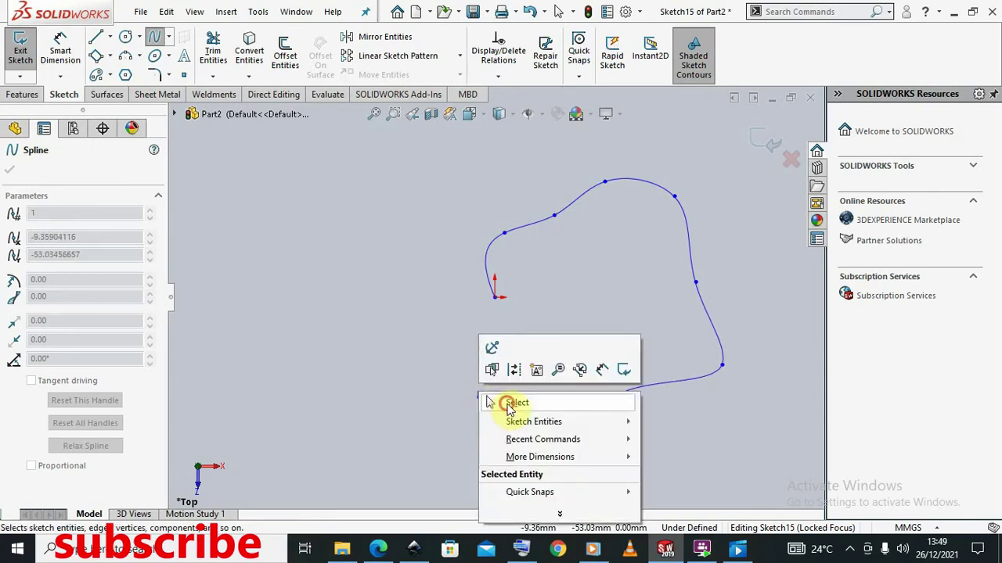
pyautogui.click(505, 402)
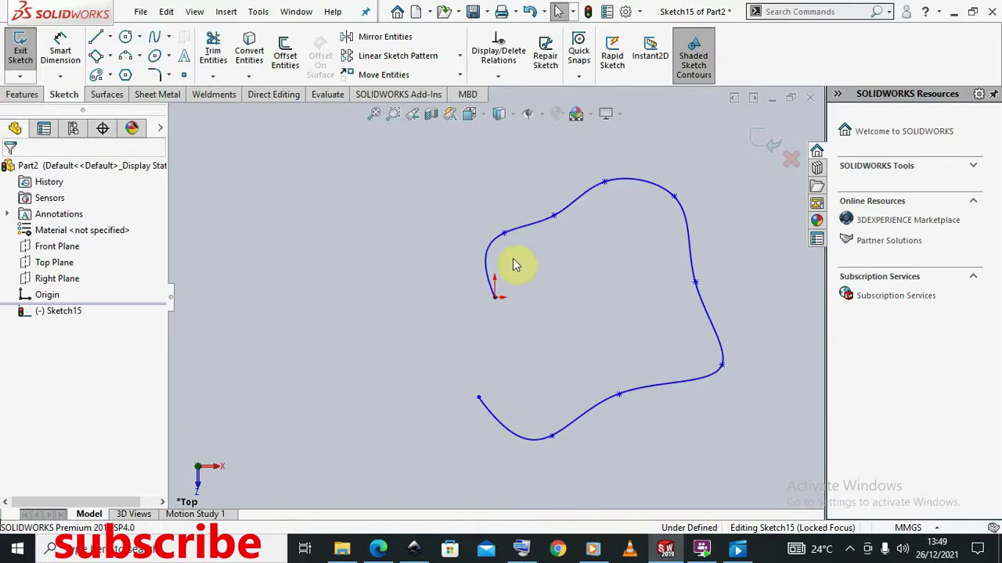
# Dimension the vertical distance from the origin to the spline's second point, accepting the proposed value.
pyautogui.scroll(-1, 489, 235)
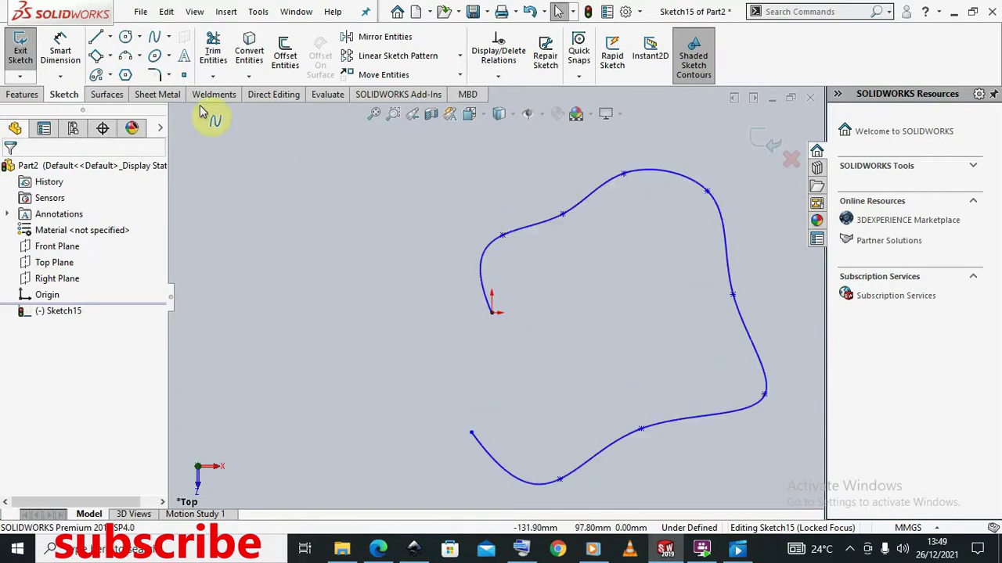
pyautogui.click(60, 49)
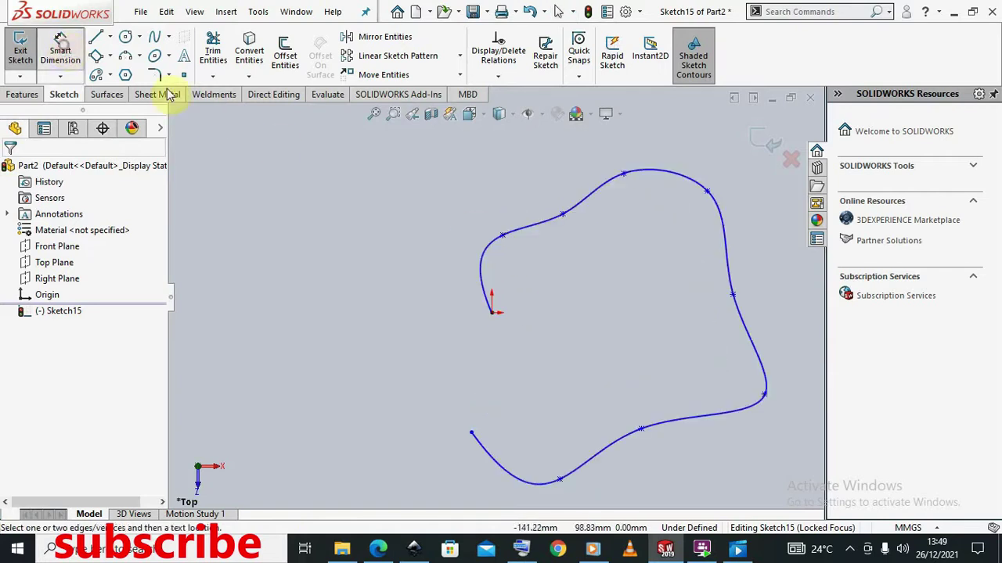
pyautogui.click(502, 236)
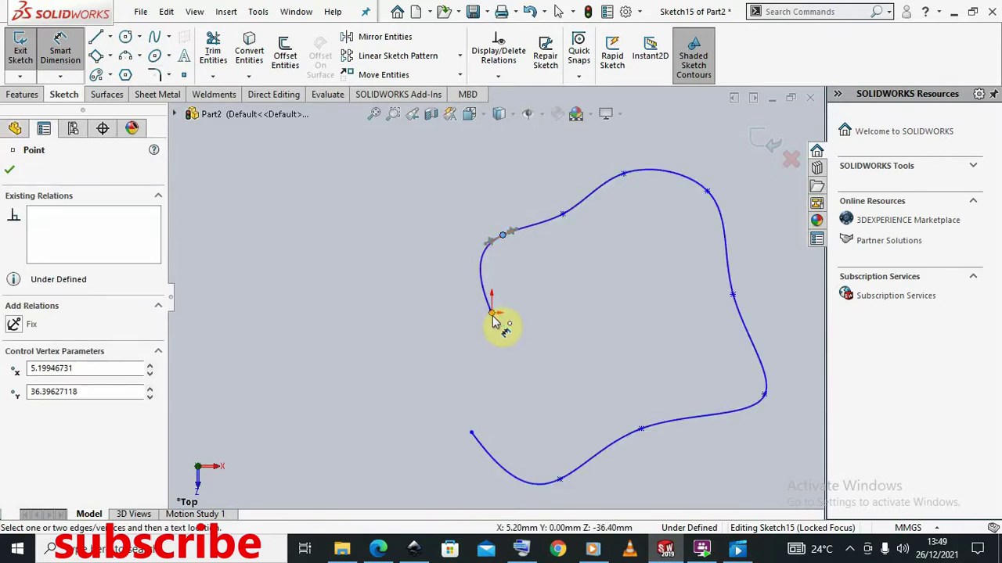
pyautogui.click(493, 313)
pyautogui.click(438, 270)
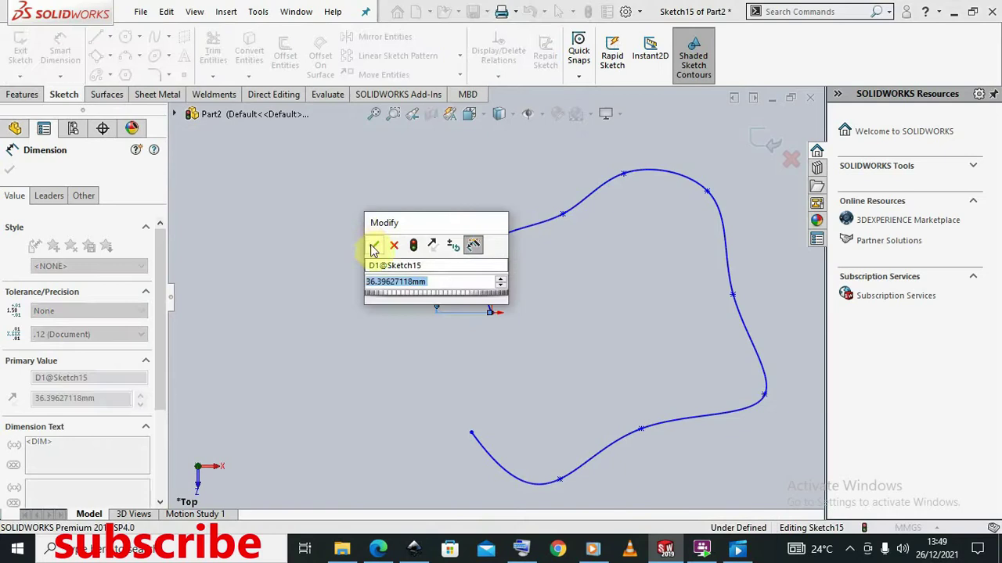
pyautogui.click(374, 247)
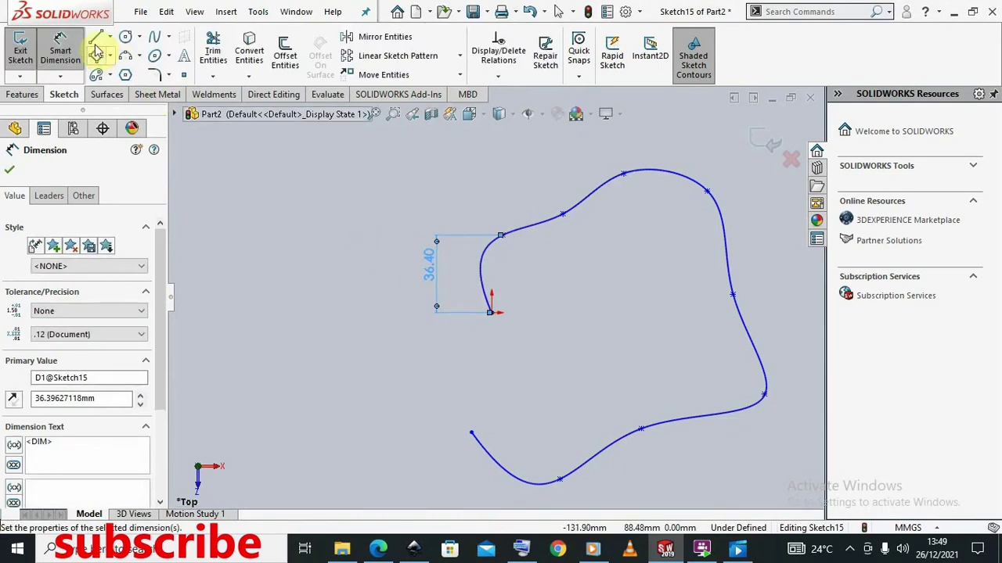
# Dimension the vertical distance from the origin to the spline's third point, accepting the proposed value.
pyautogui.click(60, 47)
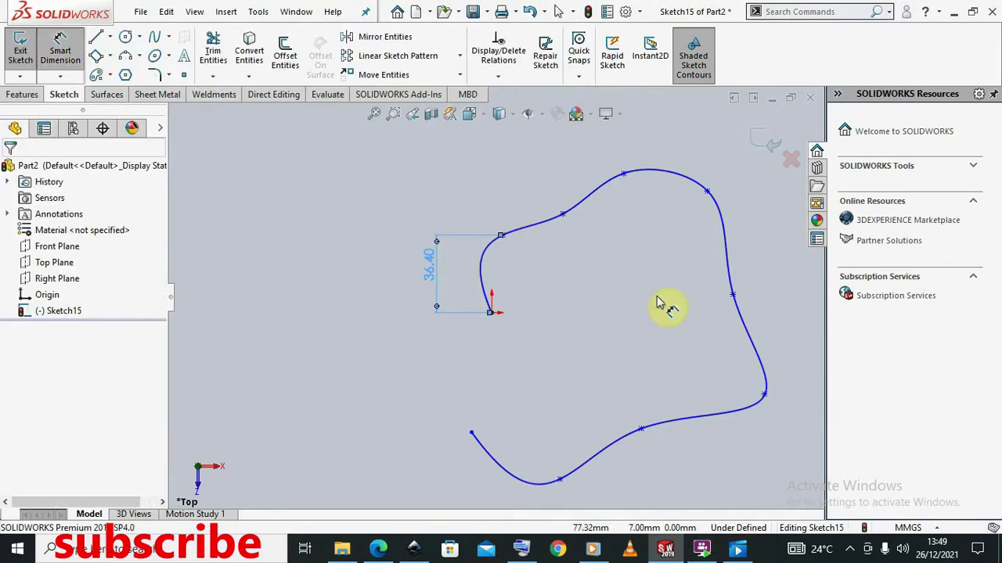
pyautogui.click(564, 216)
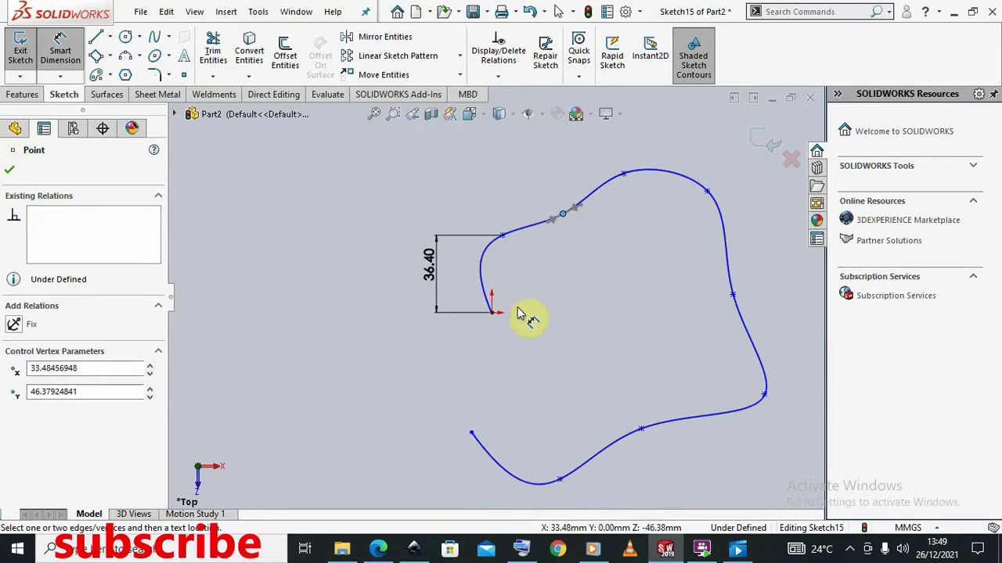
pyautogui.click(492, 314)
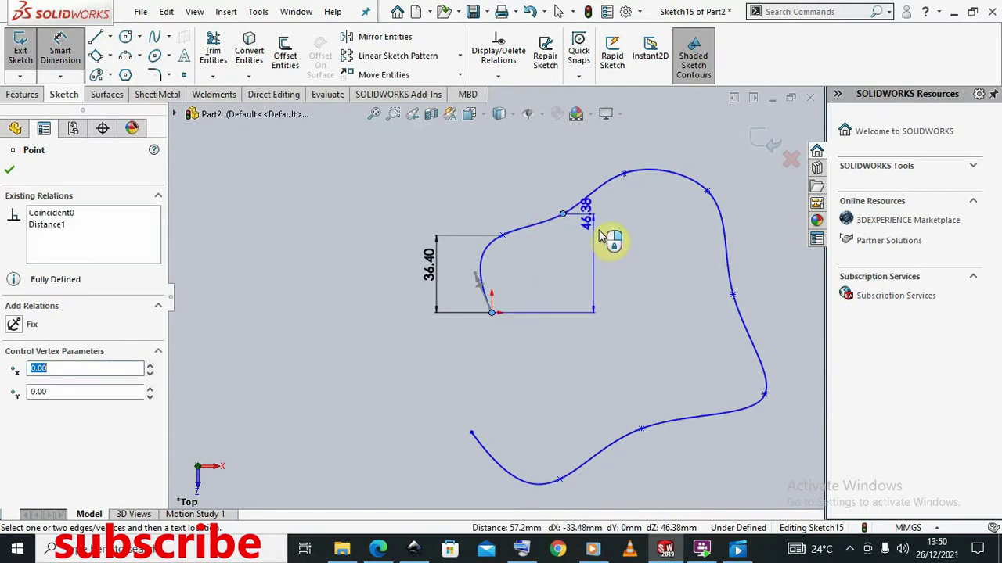
pyautogui.click(608, 270)
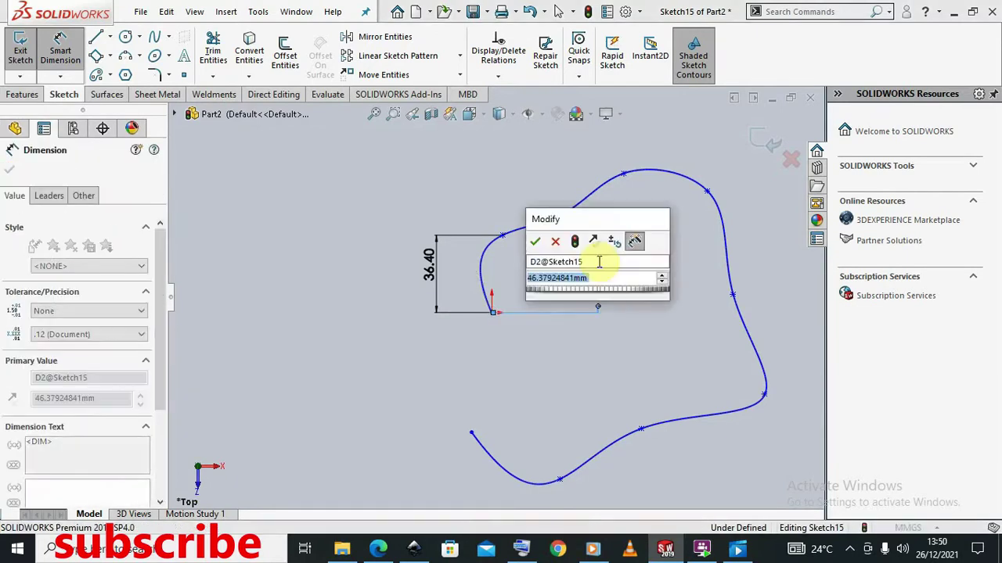
pyautogui.click(536, 242)
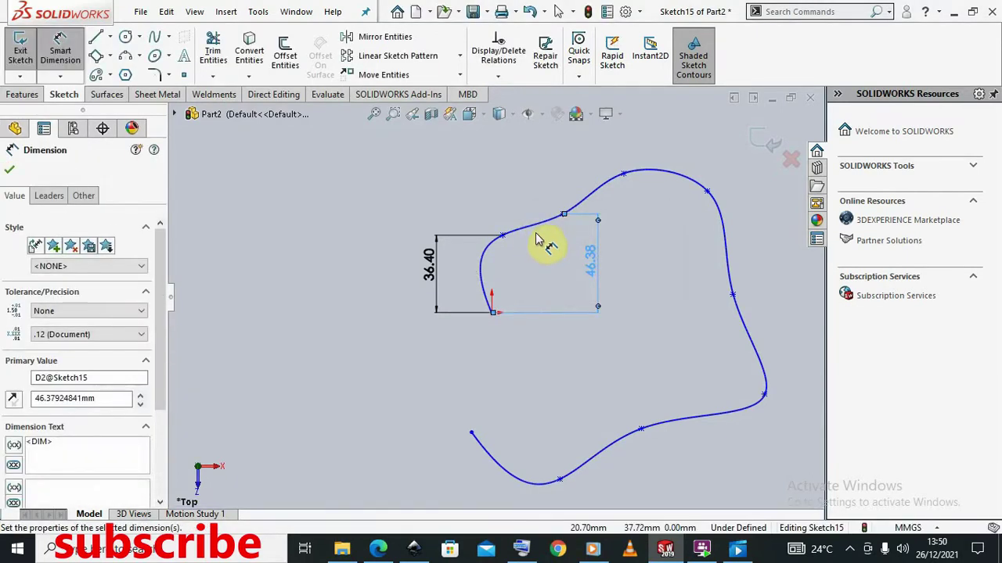
# Dimension the vertical distance from the origin to the spline's fourth point, accepting the proposed value.
pyautogui.click(625, 175)
pyautogui.click(492, 312)
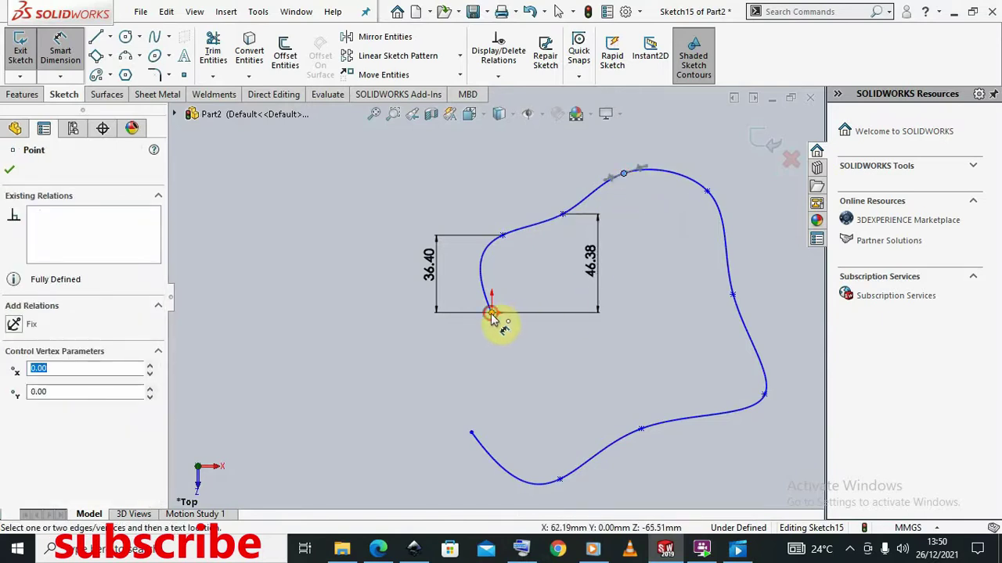
pyautogui.click(650, 239)
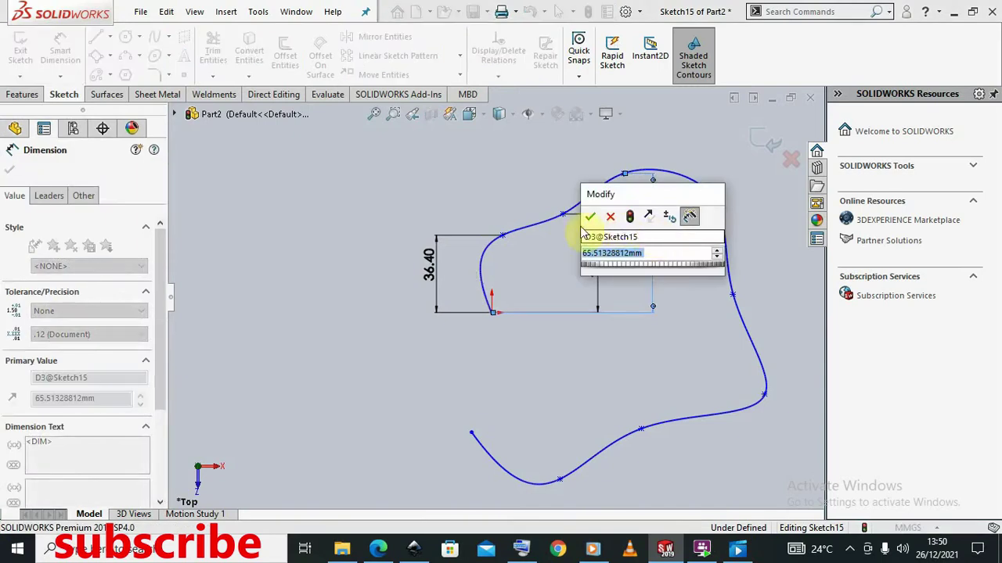
pyautogui.click(590, 217)
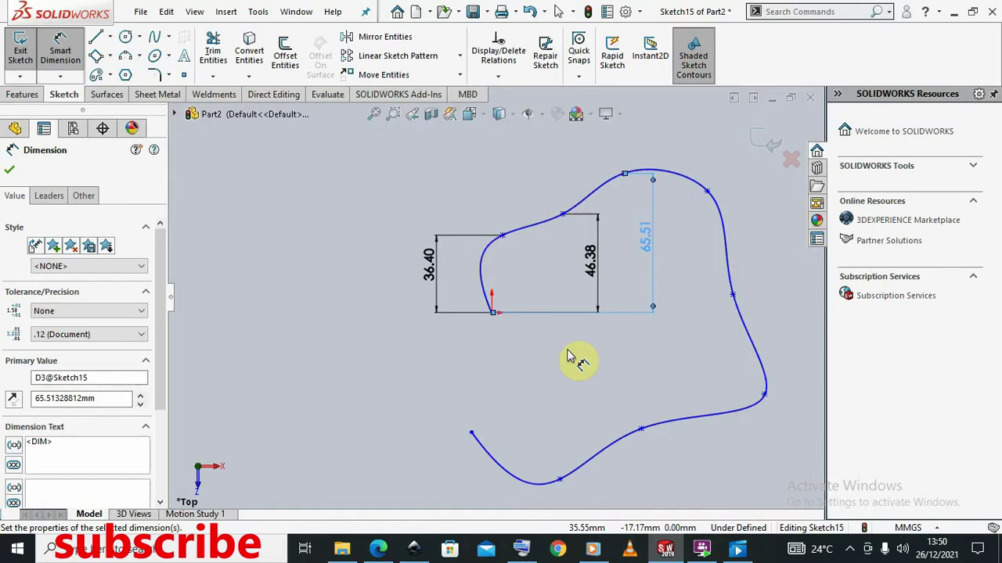
# Exit the sketch, keeping the spline and its three vertical dimensions.
pyautogui.click(542, 225)
pyautogui.click(544, 228)
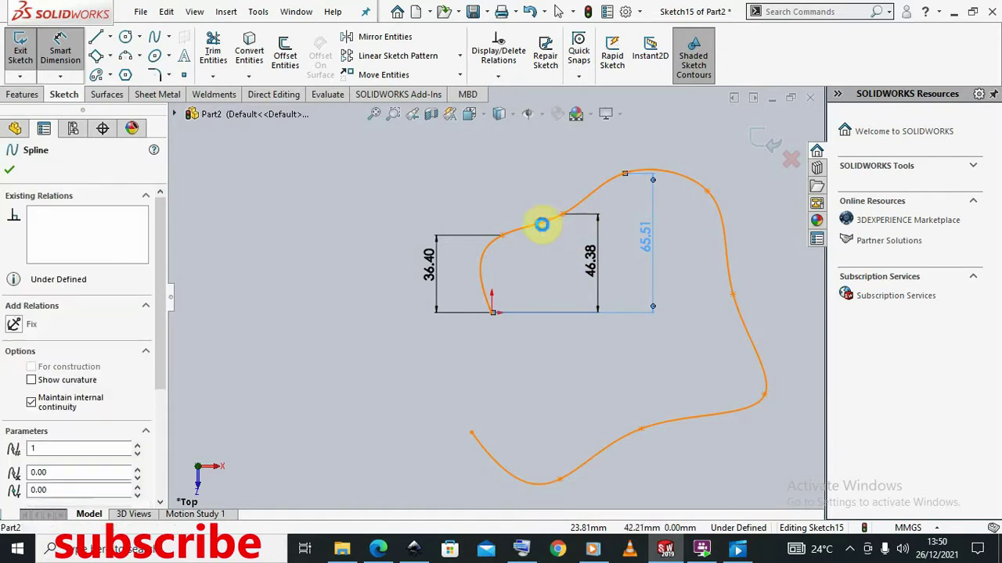
pyautogui.click(767, 144)
pyautogui.click(768, 146)
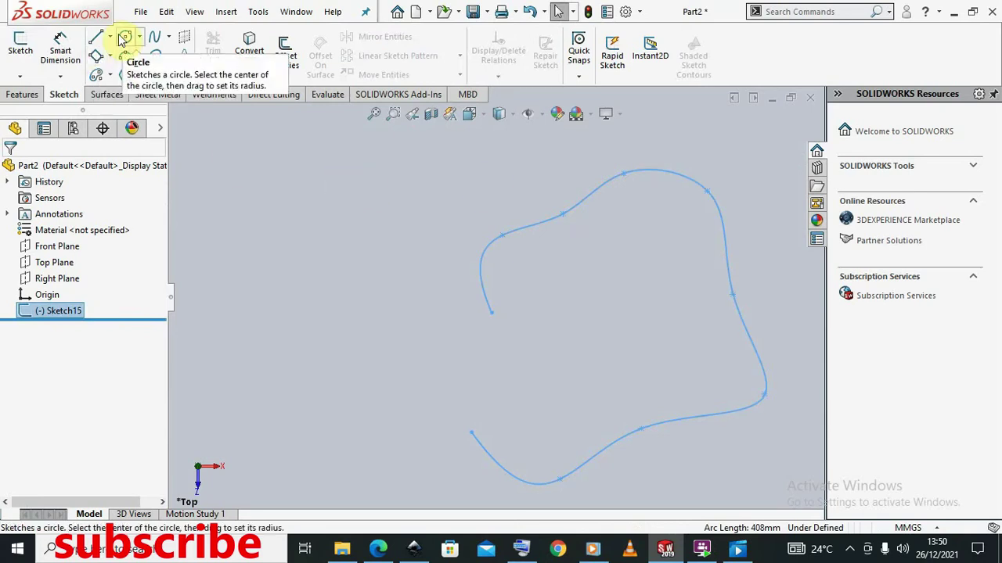
# Reopen the sketch with the Spline tool and draw a closed, head-shaped spline around the origin, jagged along its lower left edge.
pyautogui.click(169, 38)
pyautogui.click(183, 54)
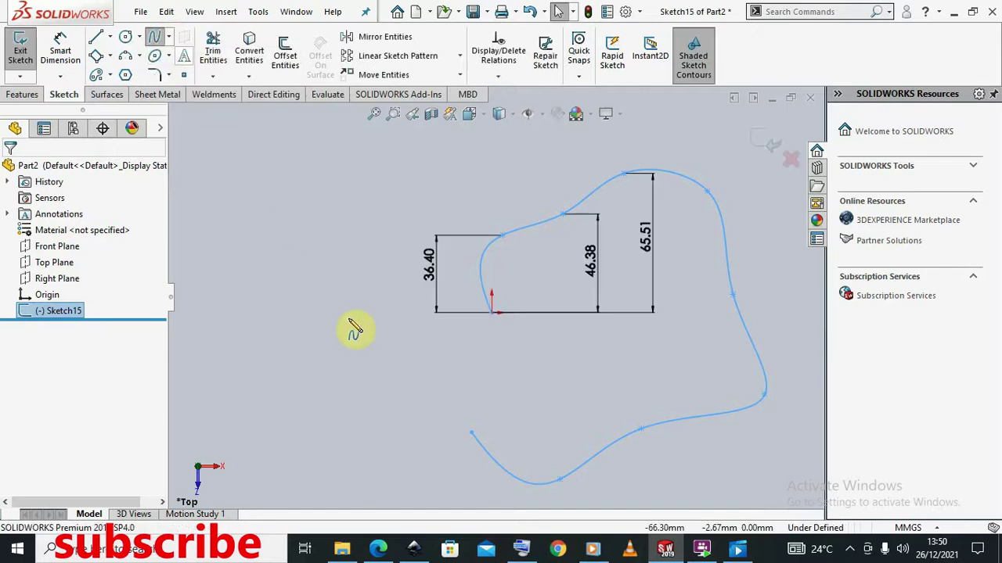
pyautogui.click(303, 206)
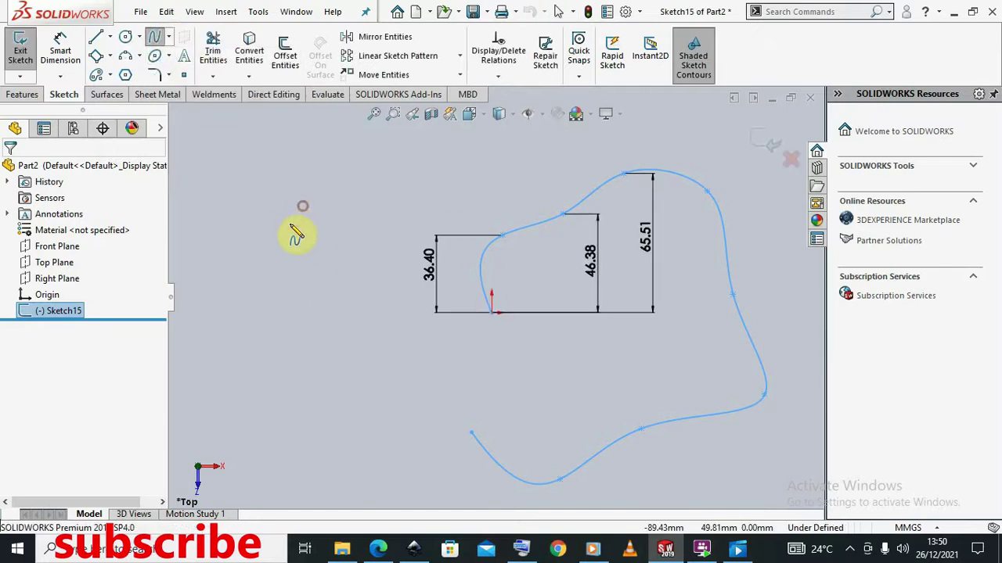
pyautogui.click(271, 270)
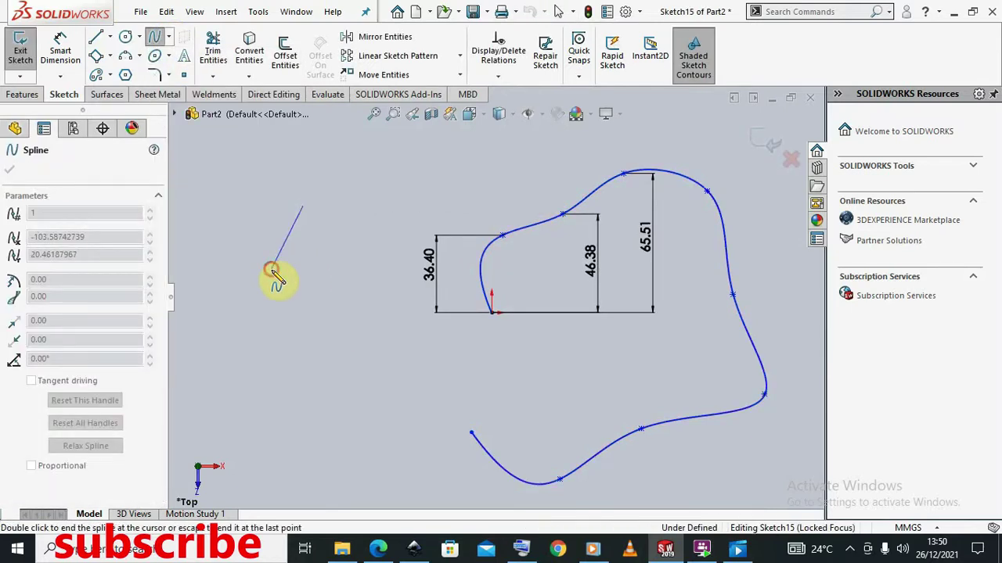
pyautogui.click(334, 363)
pyautogui.click(384, 381)
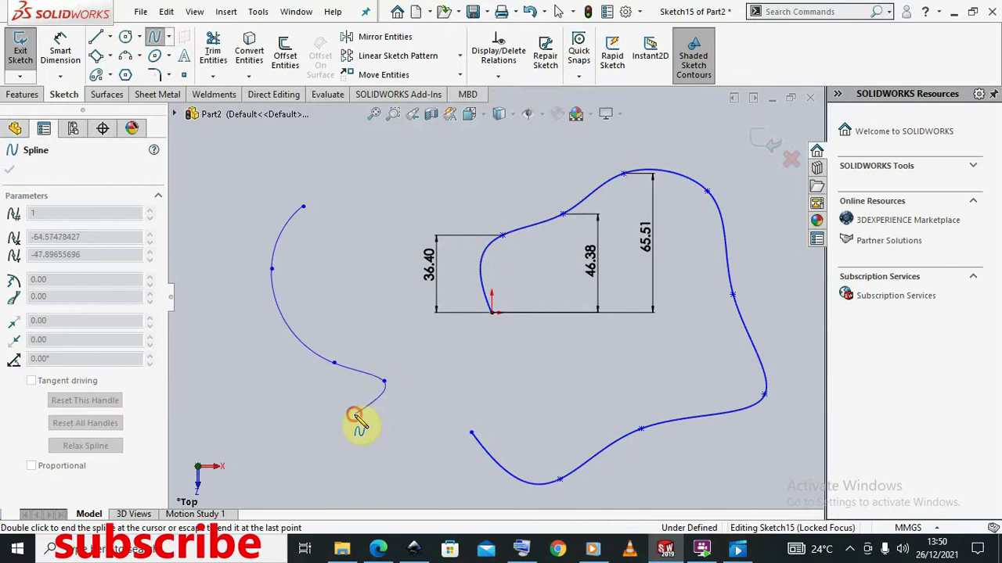
pyautogui.click(354, 414)
pyautogui.click(332, 432)
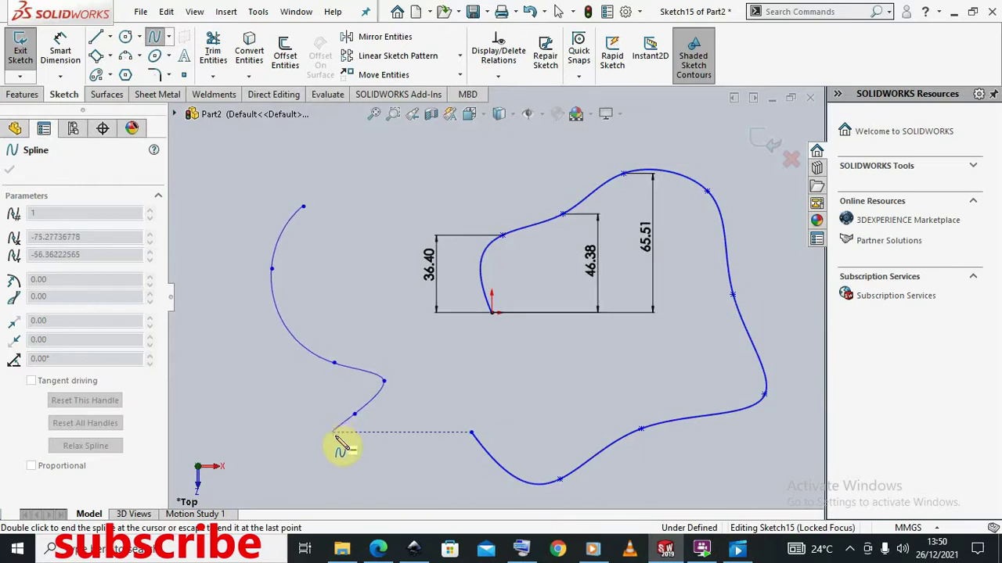
pyautogui.click(341, 438)
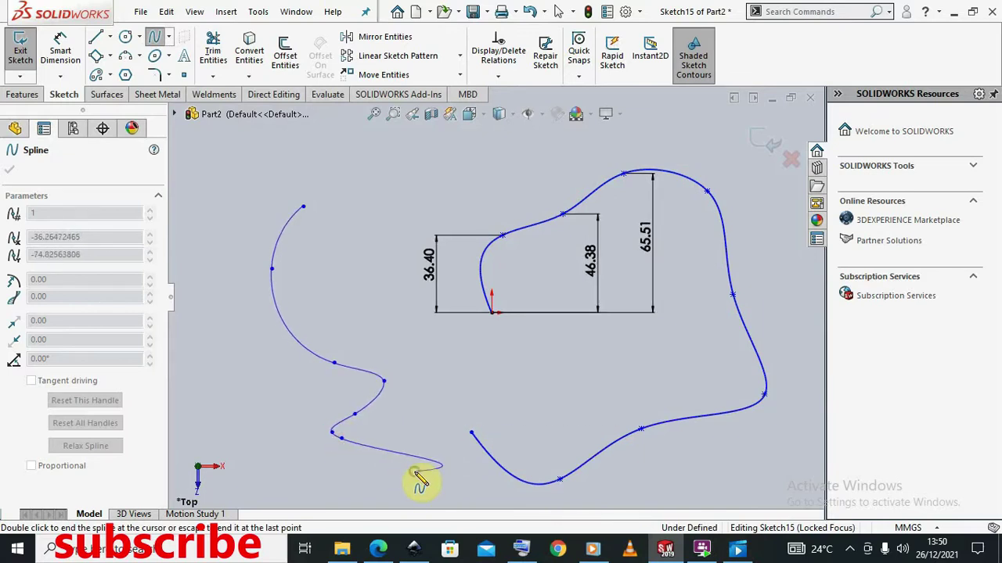
pyautogui.scroll(-1, 410, 487)
pyautogui.scroll(3, 415, 469)
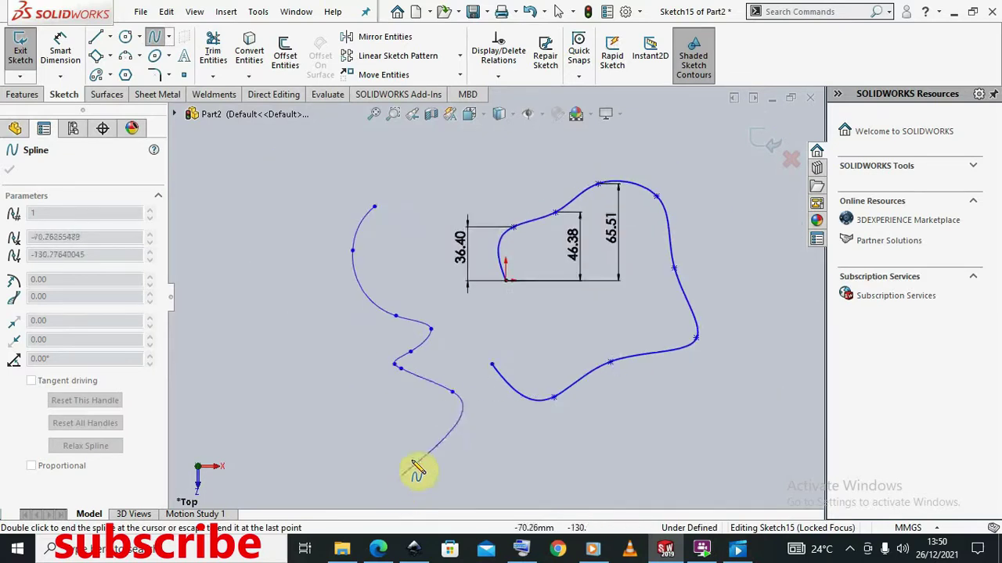
pyautogui.click(448, 417)
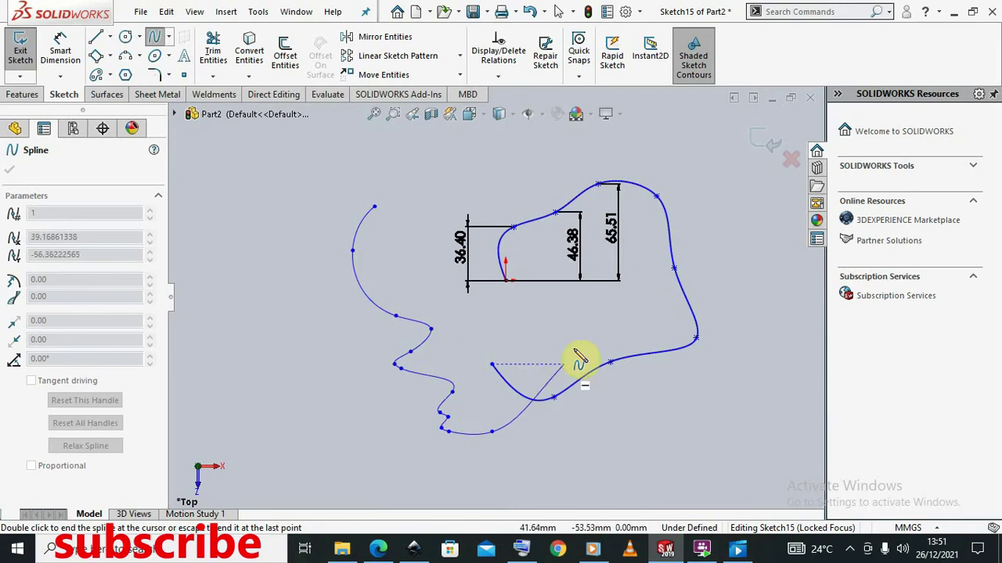
pyautogui.click(551, 414)
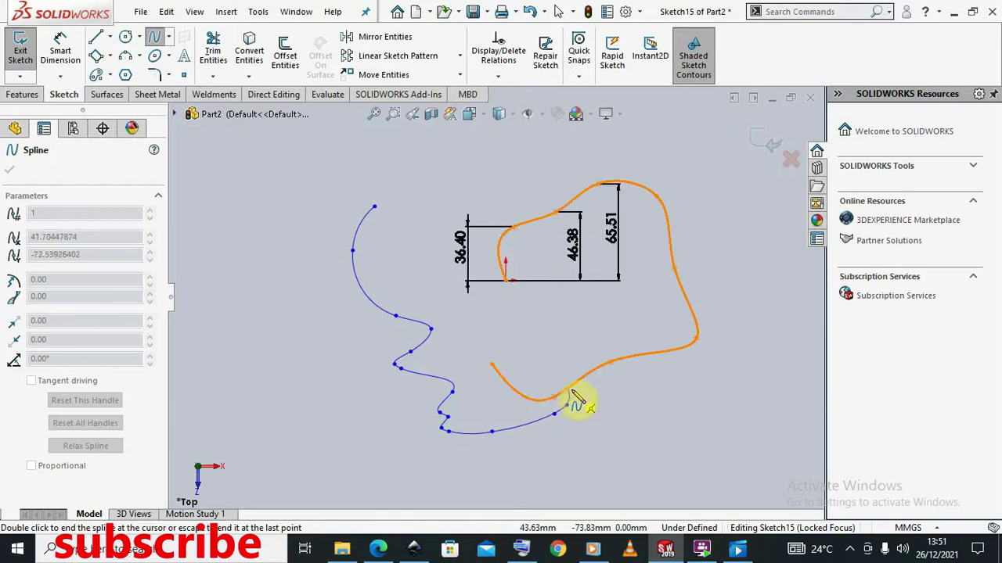
pyautogui.click(579, 357)
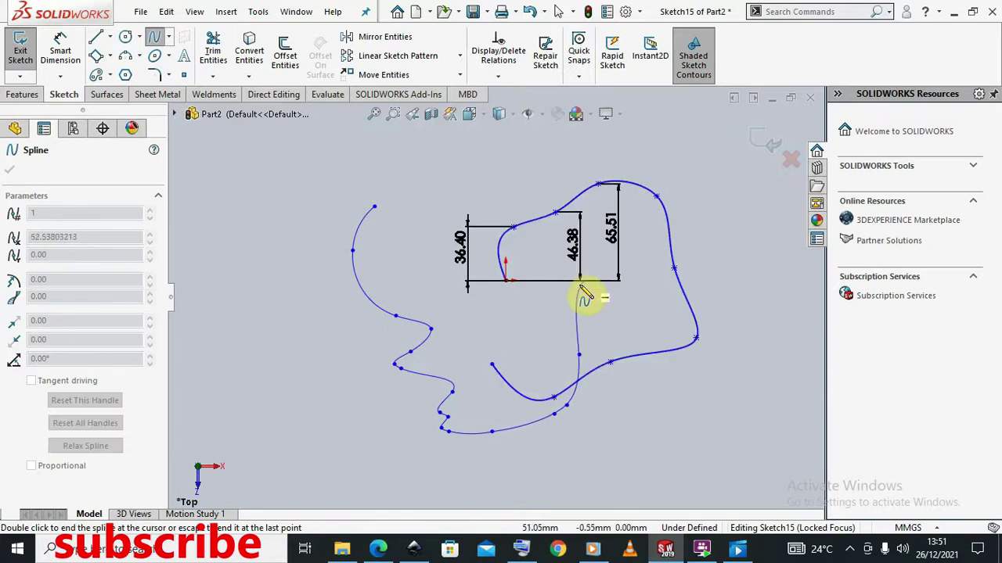
pyautogui.click(574, 293)
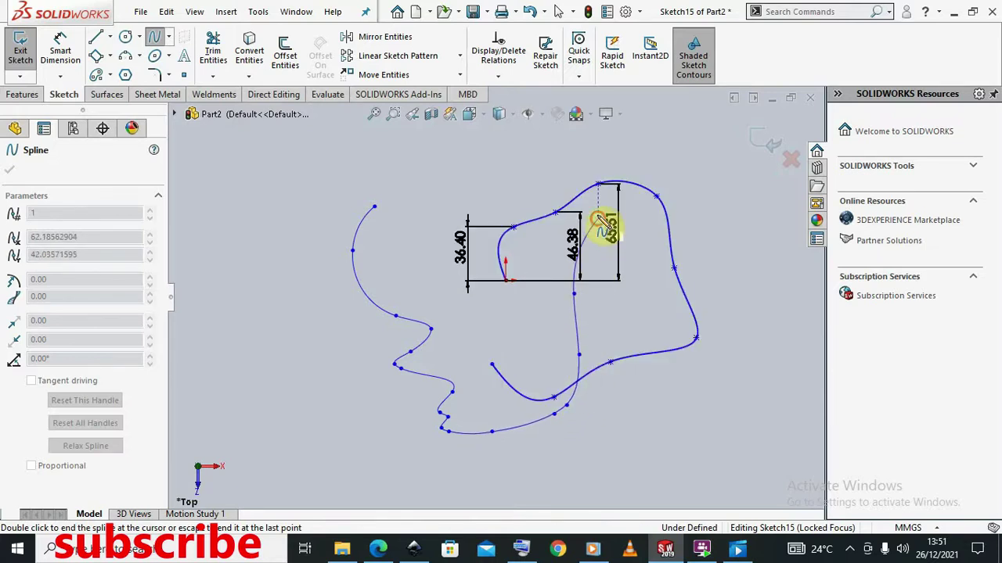
pyautogui.click(599, 219)
pyautogui.click(556, 170)
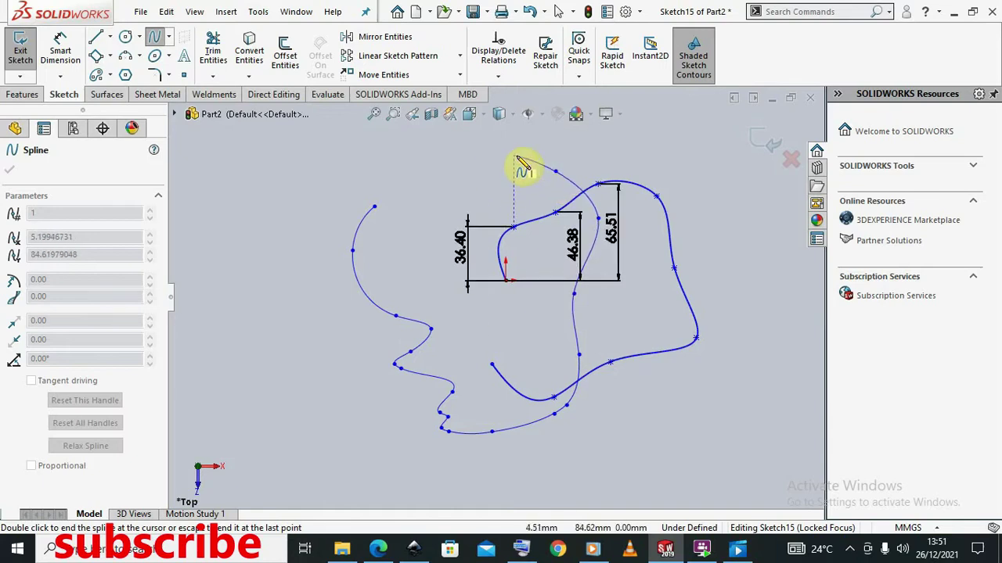
pyautogui.click(458, 170)
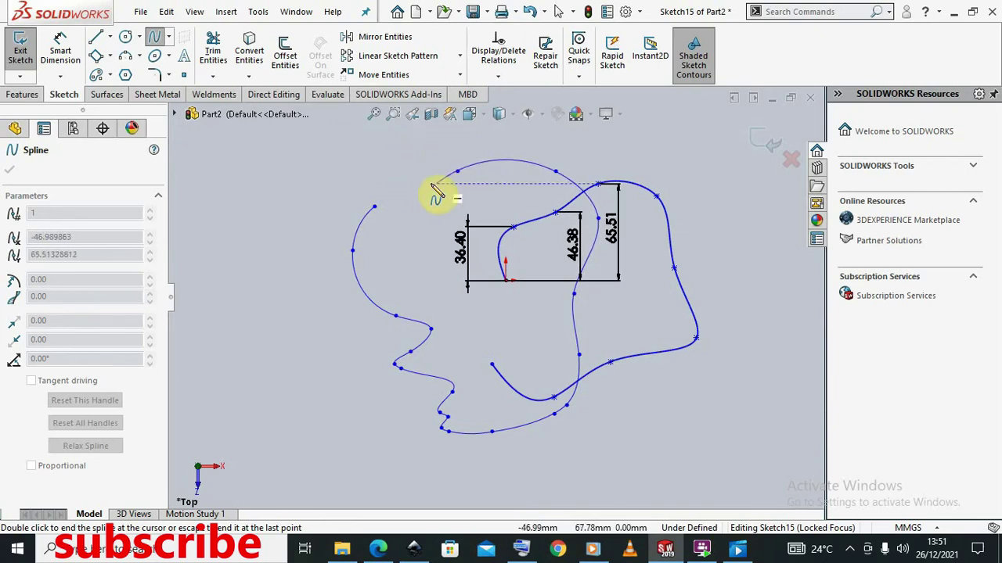
pyautogui.click(376, 207)
pyautogui.rightClick(380, 217)
pyautogui.click(408, 216)
# Delete the open spline together with its three associated vertical dimensions.
pyautogui.scroll(-2, 545, 274)
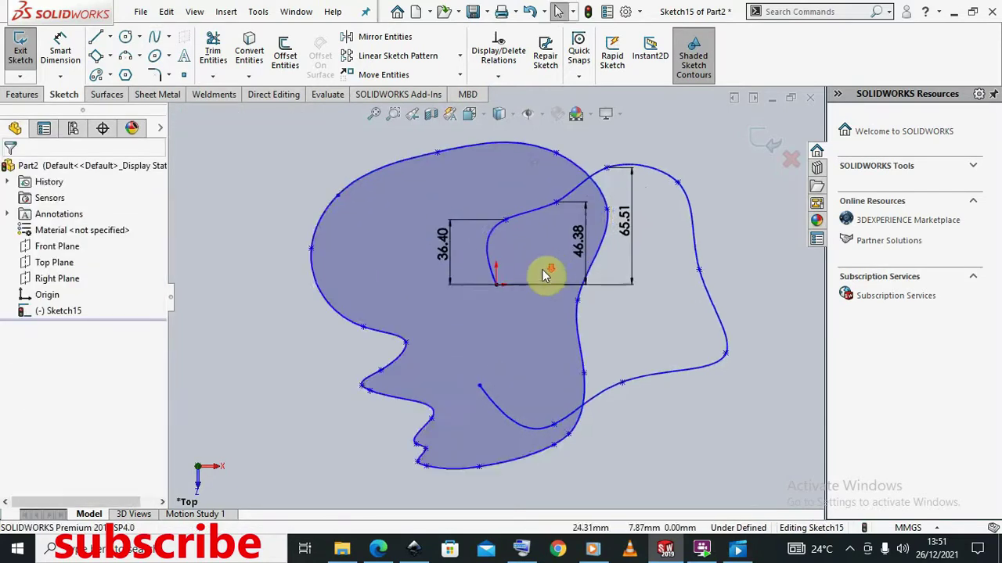
pyautogui.scroll(-2, 545, 274)
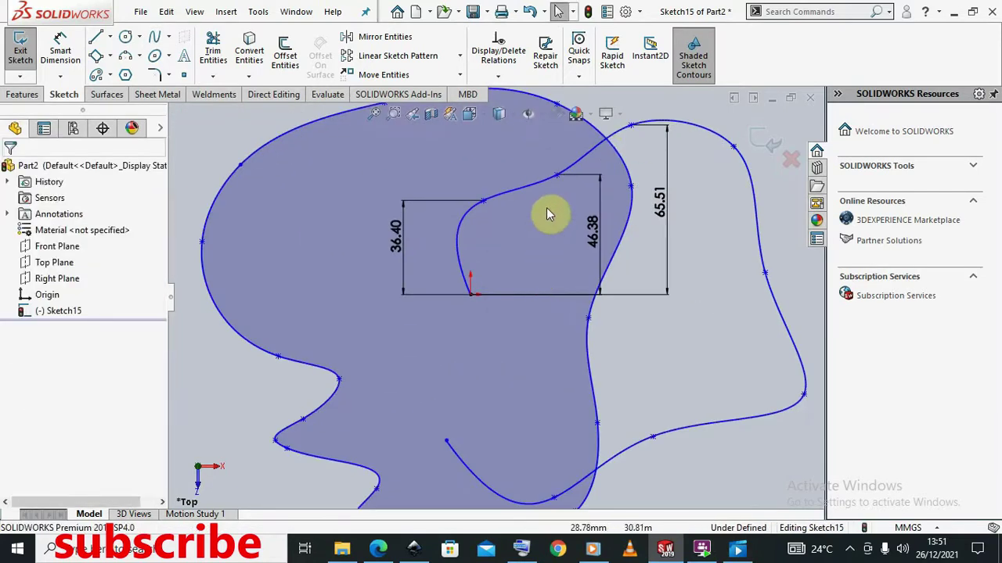
pyautogui.click(704, 134)
pyautogui.rightClick(709, 134)
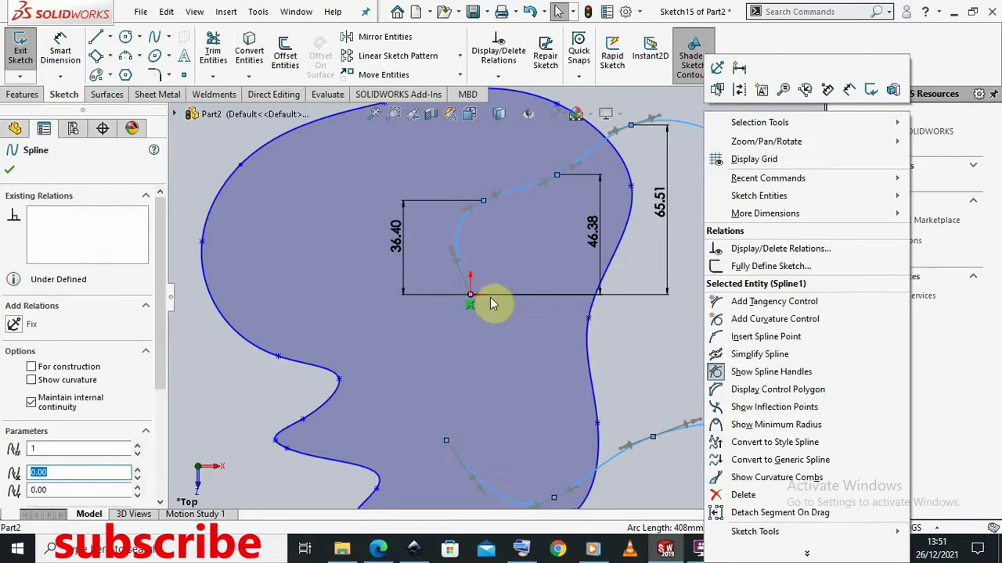
pyautogui.click(743, 495)
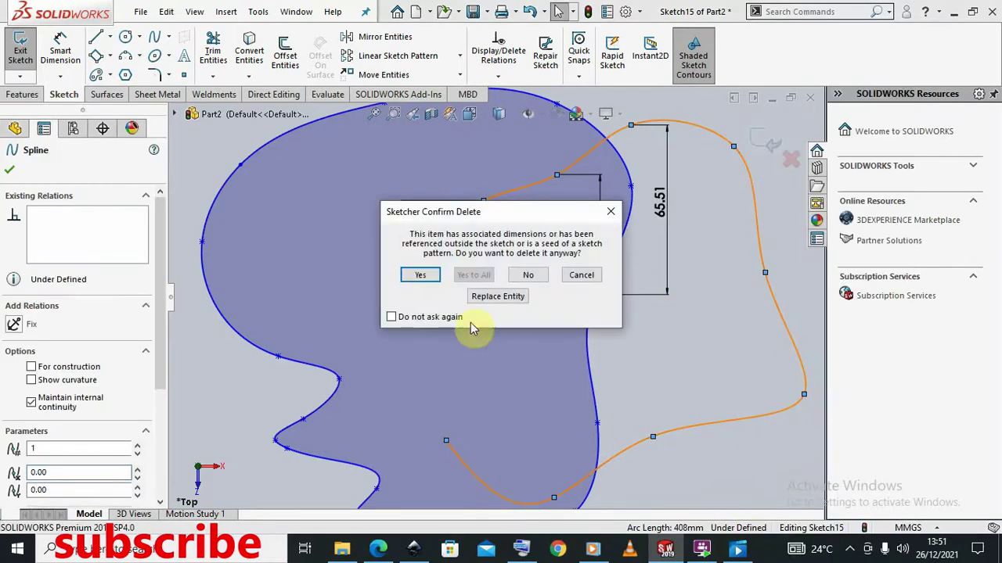
pyautogui.click(420, 275)
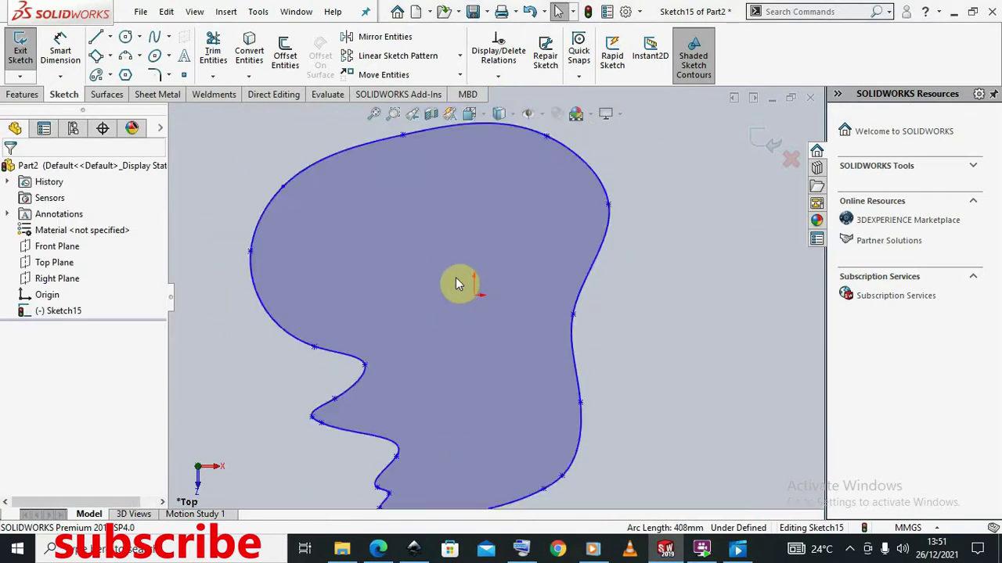
# Move the closed spline's bottom middle point up to about X -8.51, Y -90.48 mm.
pyautogui.scroll(5, 494, 332)
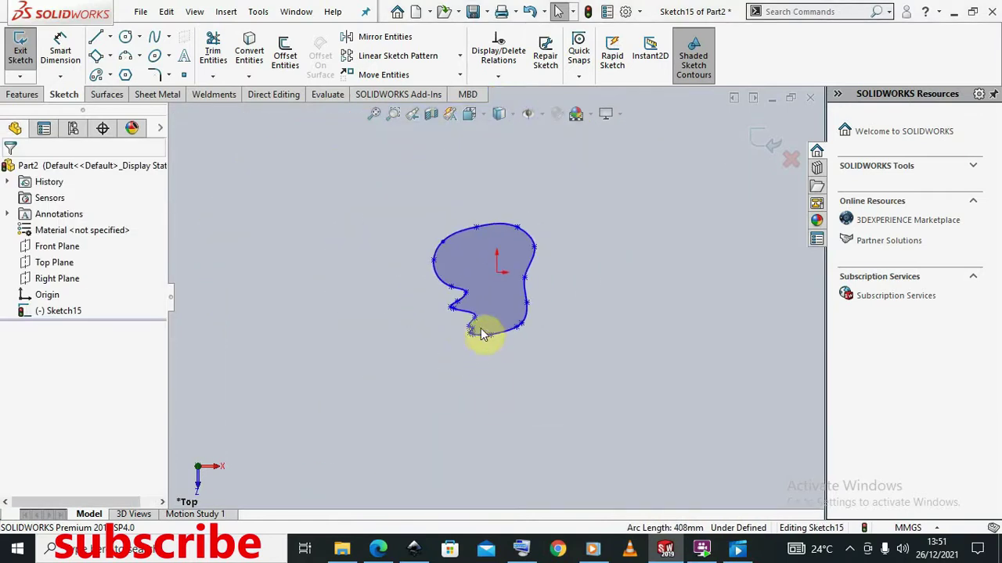
pyautogui.scroll(-3, 473, 323)
pyautogui.scroll(2, 469, 313)
pyautogui.scroll(-4, 477, 321)
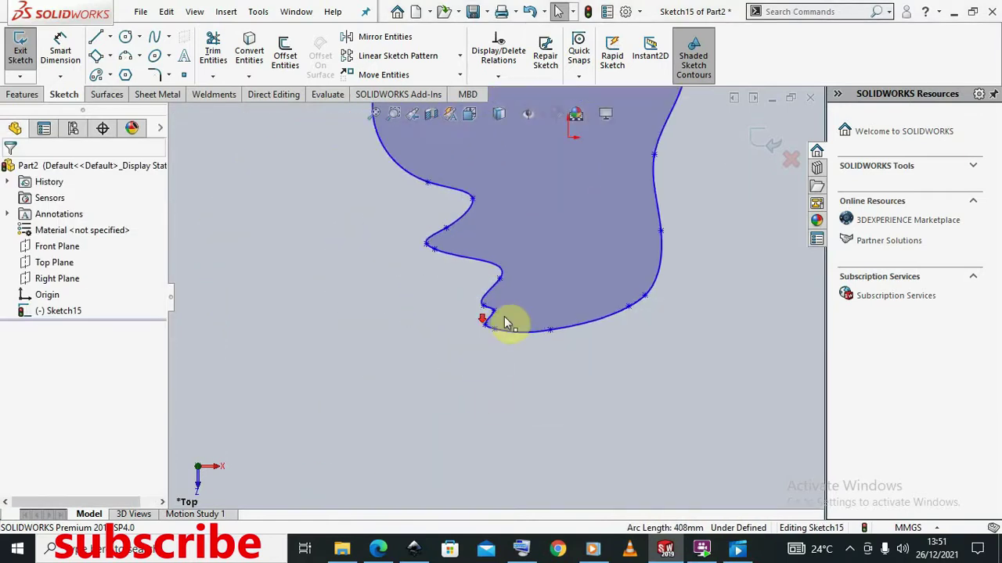
pyautogui.moveTo(550, 332); pyautogui.dragTo(552, 308)
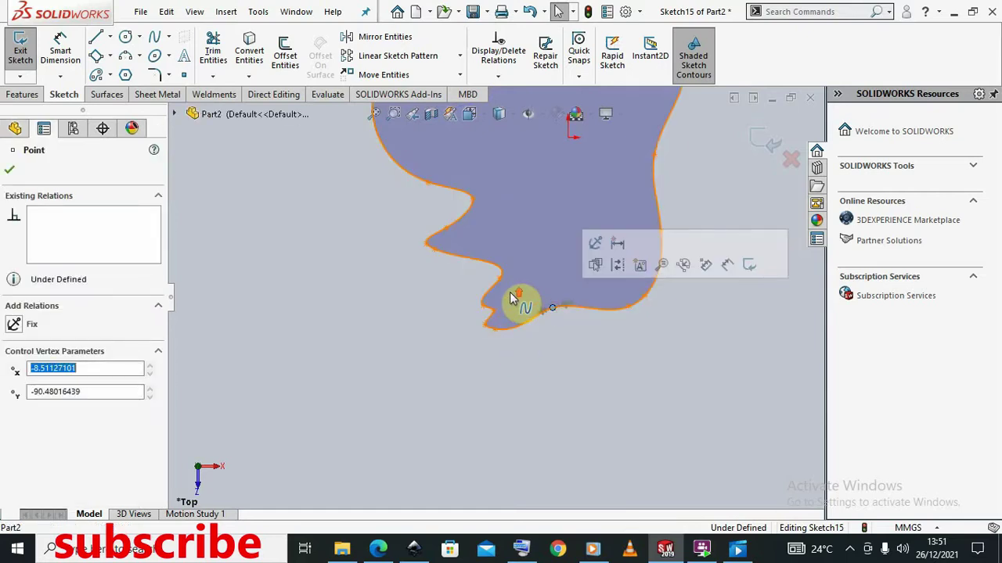
# Adjust the tangent handles of the point at the closed spline's lower right curve to change the local curvature.
pyautogui.scroll(3, 540, 282)
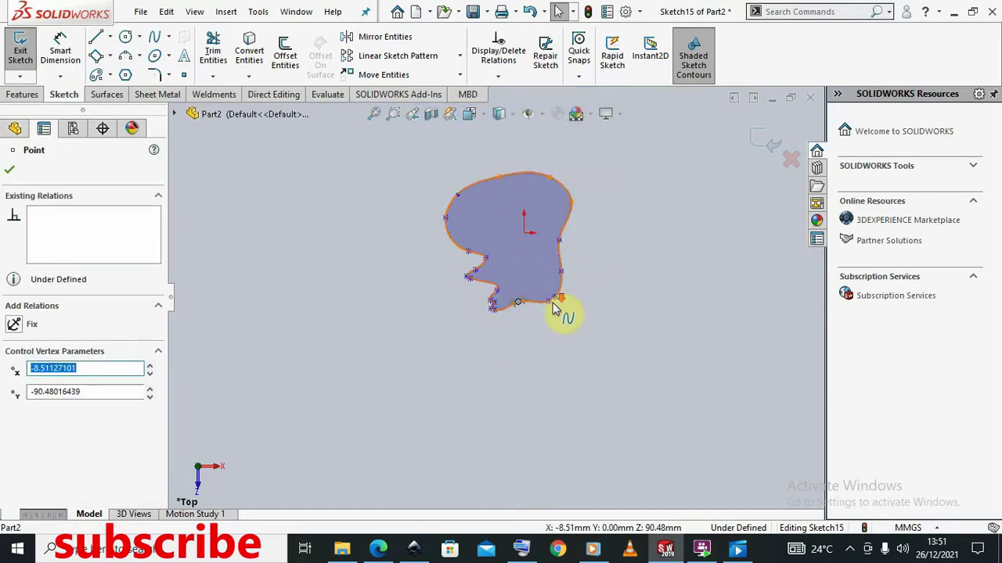
pyautogui.scroll(-5, 548, 304)
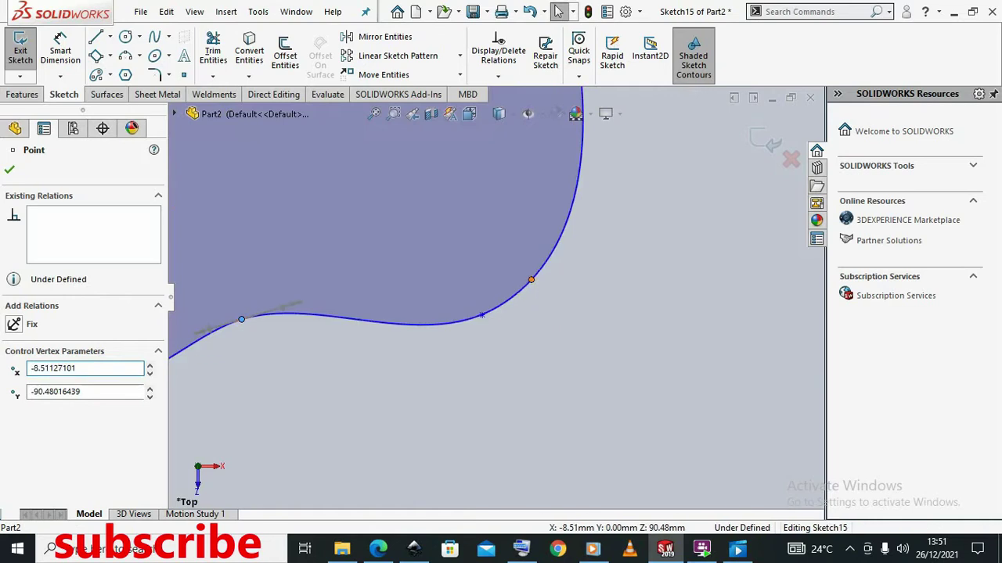
pyautogui.click(530, 279)
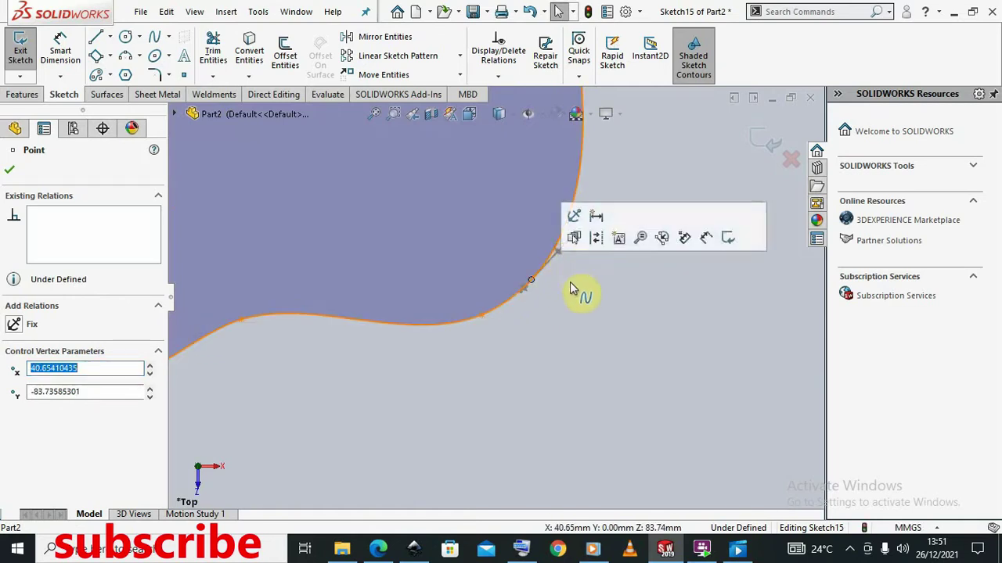
pyautogui.moveTo(558, 252); pyautogui.dragTo(578, 230)
pyautogui.click(552, 258)
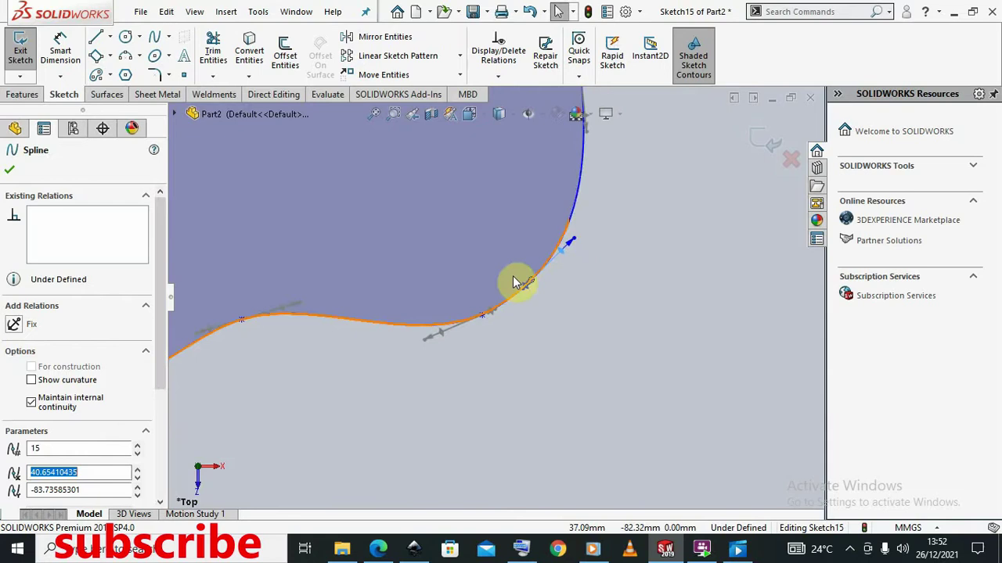
pyautogui.moveTo(529, 291)
pyautogui.mouseDown()
pyautogui.moveTo(520, 312)
pyautogui.moveTo(536, 347)
pyautogui.moveTo(537, 290)
pyautogui.moveTo(532, 318)
pyautogui.moveTo(513, 318)
pyautogui.mouseUp()
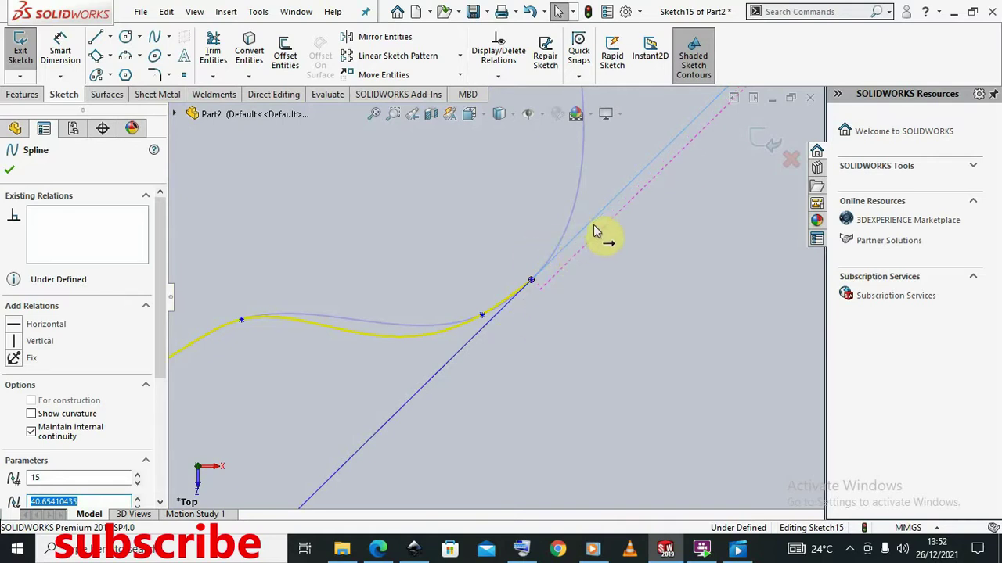
pyautogui.moveTo(593, 231)
pyautogui.mouseDown()
pyautogui.moveTo(514, 290)
pyautogui.moveTo(485, 270)
pyautogui.moveTo(507, 299)
pyautogui.moveTo(494, 305)
pyautogui.mouseUp()
# Move the spline's bottom middle point down to about X -2.98, Y -105.91 mm and tilt its tangent handle to reshape the lower edge.
pyautogui.scroll(-3, 458, 323)
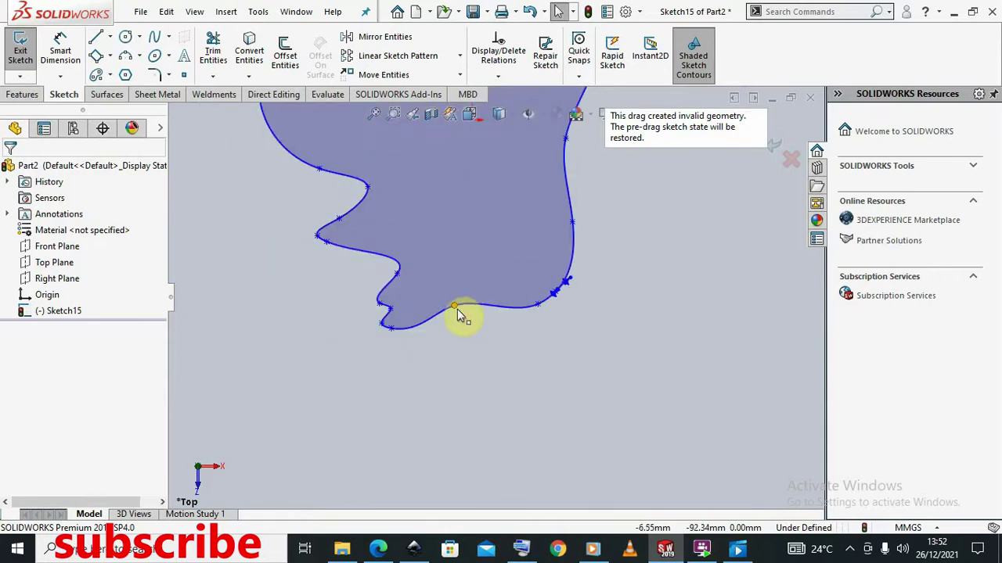
pyautogui.click(454, 305)
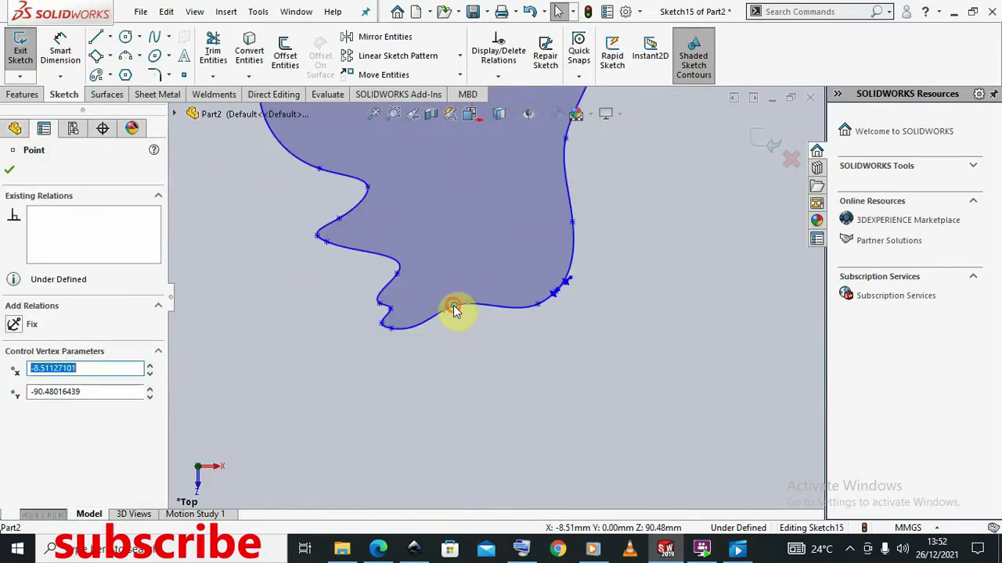
pyautogui.moveTo(454, 305); pyautogui.dragTo(439, 357)
pyautogui.click(450, 339)
pyautogui.moveTo(443, 314); pyautogui.dragTo(444, 311)
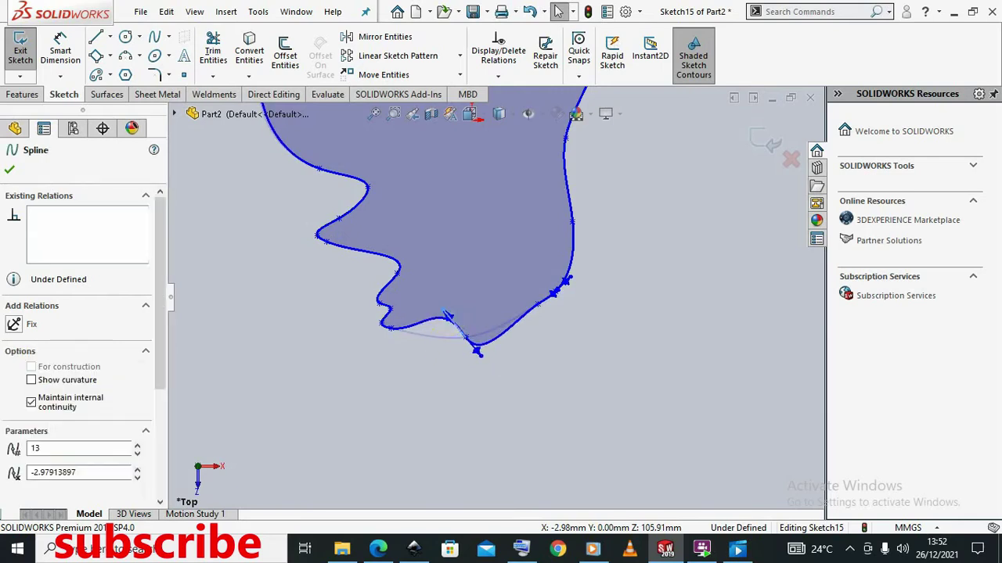
# Bend the lower right edge with spline point 14's tangent handle and move the adjacent point down to about X 39.41, Y -94.88 mm.
pyautogui.click(530, 310)
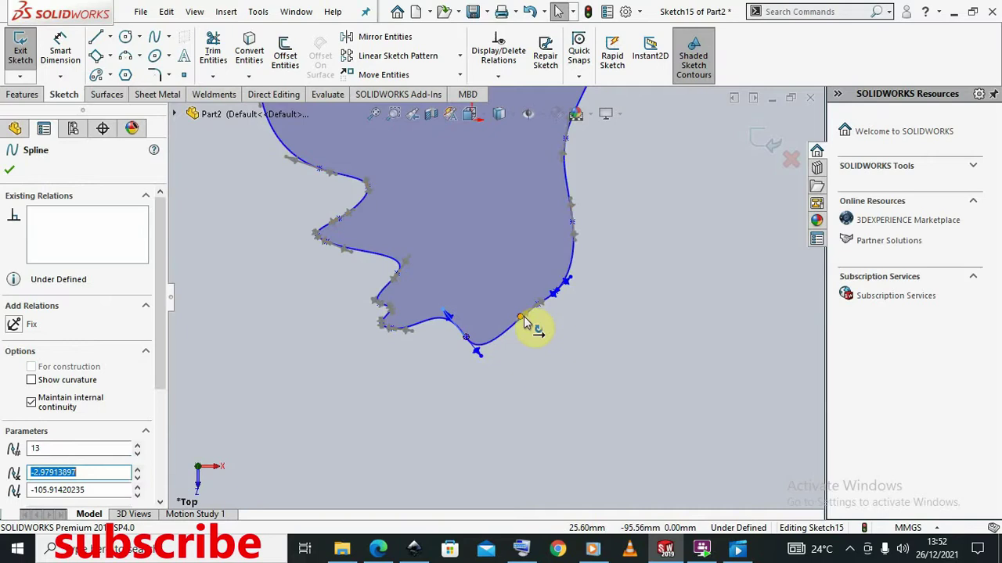
pyautogui.click(524, 327)
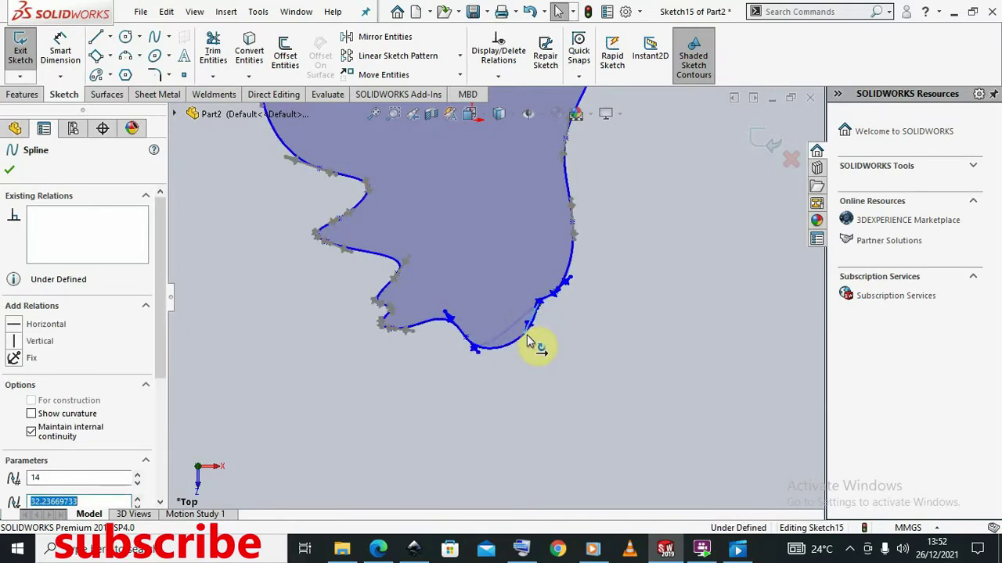
pyautogui.scroll(-5, 559, 301)
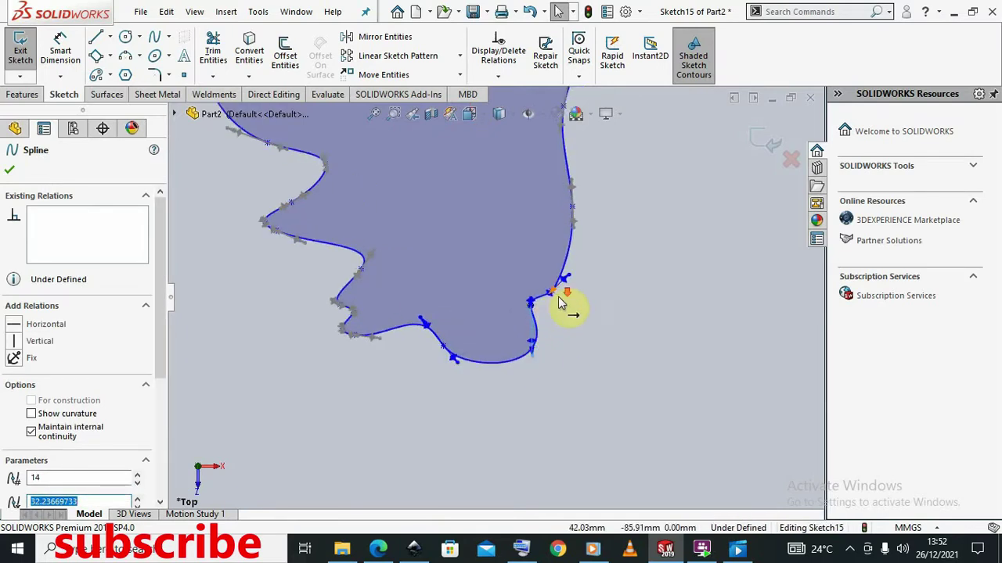
pyautogui.scroll(-2, 517, 292)
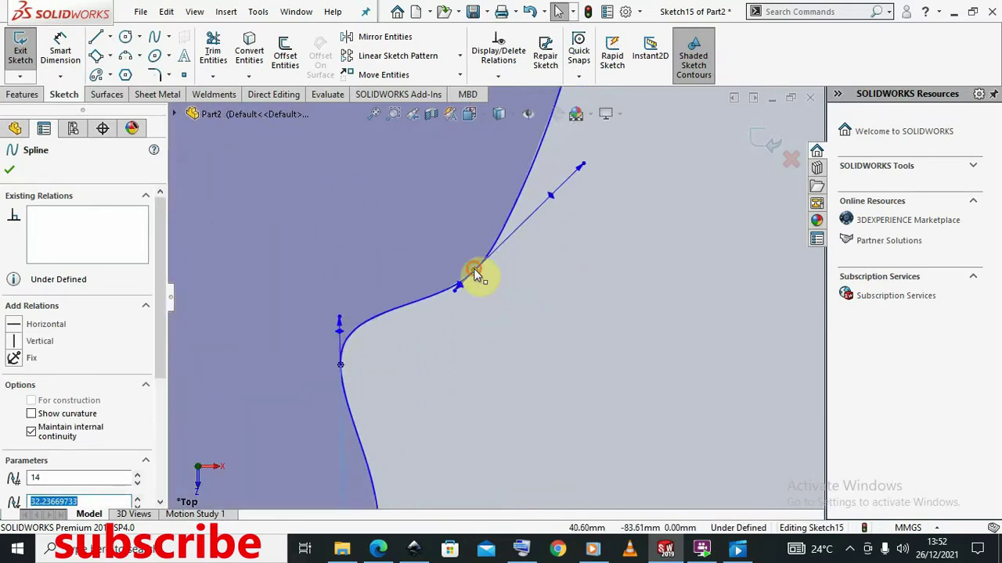
pyautogui.click(473, 269)
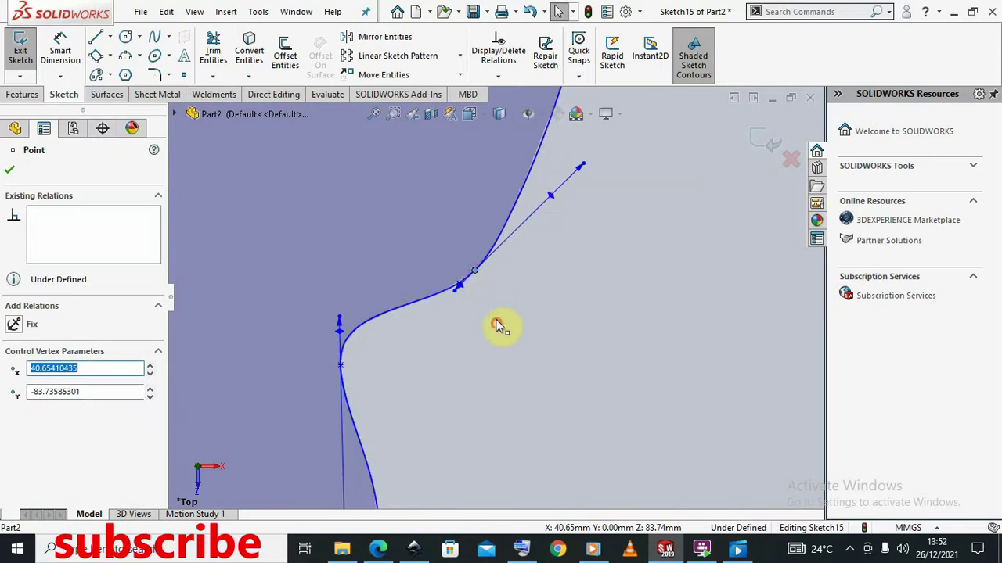
pyautogui.moveTo(475, 270); pyautogui.dragTo(455, 450)
pyautogui.scroll(10, 443, 426)
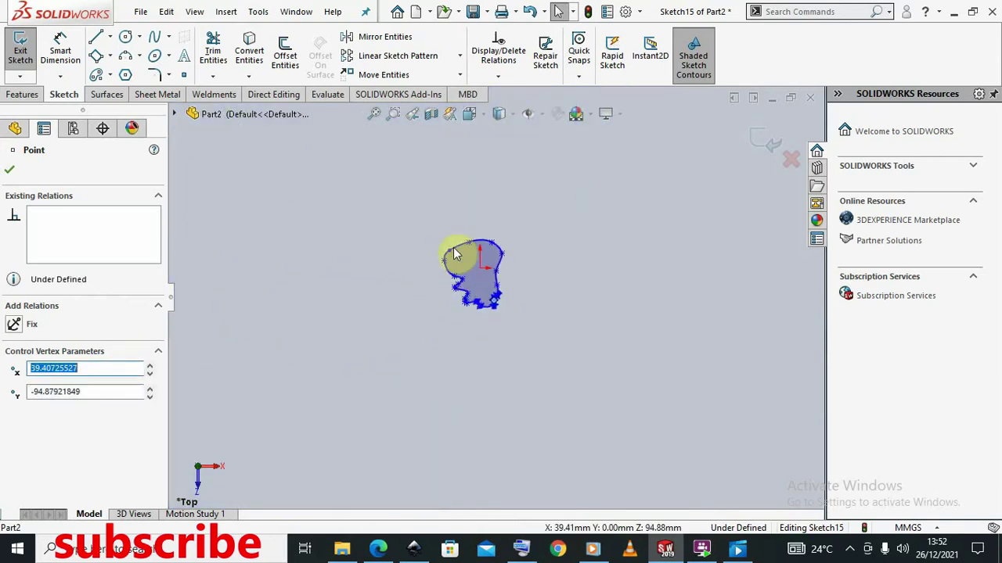
# Move the closed spline's leftmost point inward to about X -98.61, Y 16.77 mm and bend the upper left curve with spline point 1's tangent handles.
pyautogui.scroll(-8, 460, 259)
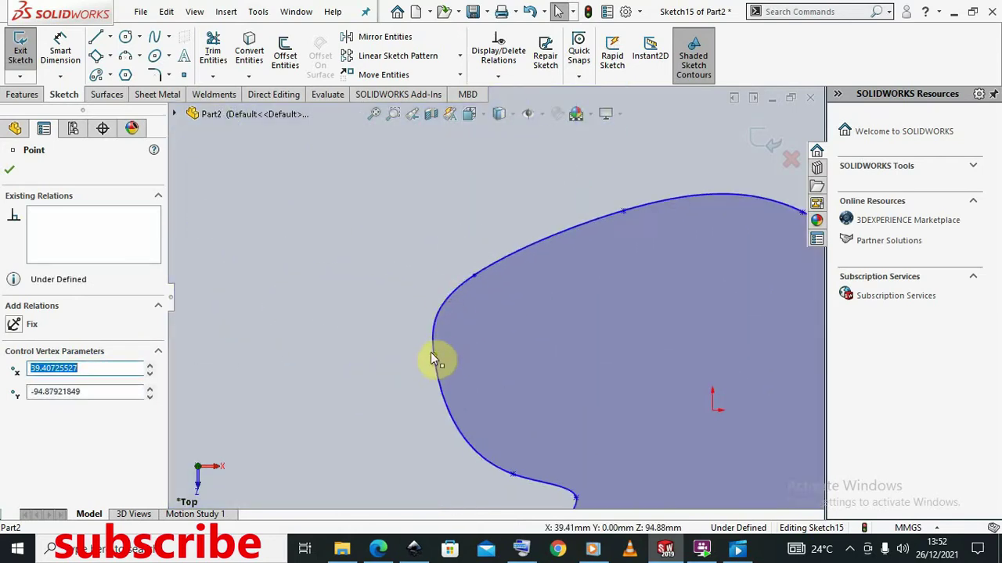
pyautogui.moveTo(435, 360)
pyautogui.mouseDown()
pyautogui.moveTo(458, 365)
pyautogui.moveTo(448, 365)
pyautogui.mouseUp()
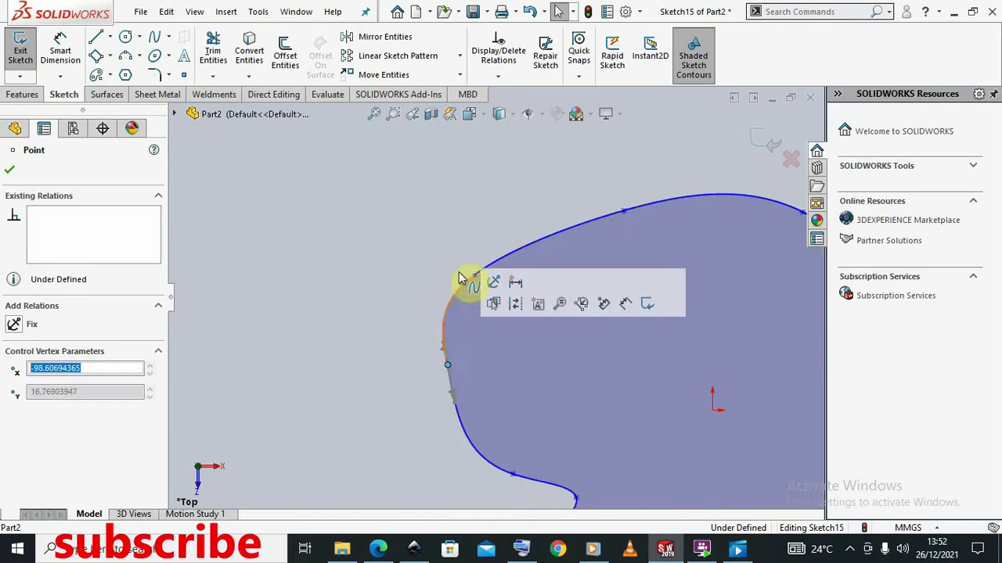
pyautogui.click(474, 275)
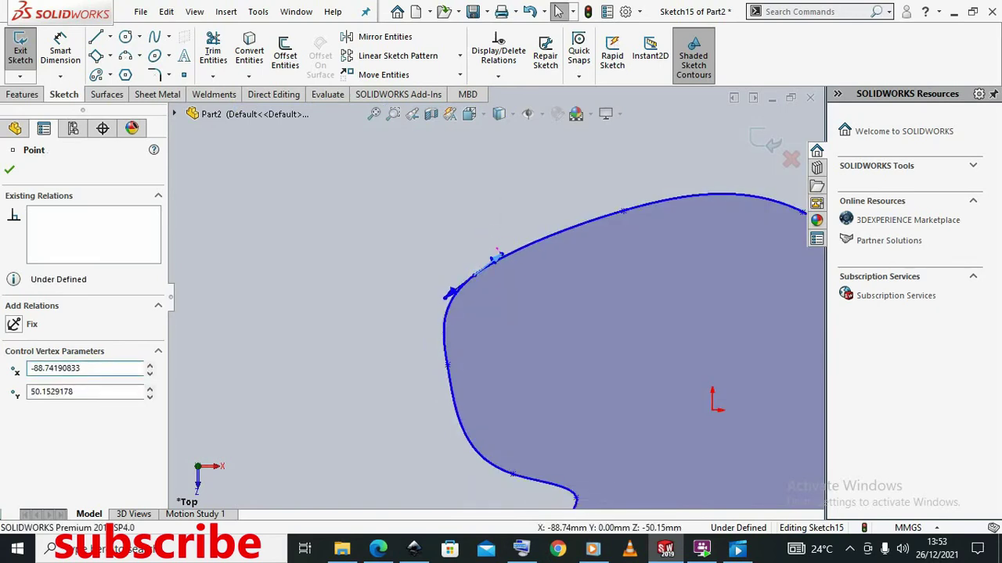
pyautogui.click(453, 288)
pyautogui.moveTo(443, 299)
pyautogui.mouseDown()
pyautogui.moveTo(463, 313)
pyautogui.moveTo(450, 312)
pyautogui.mouseUp()
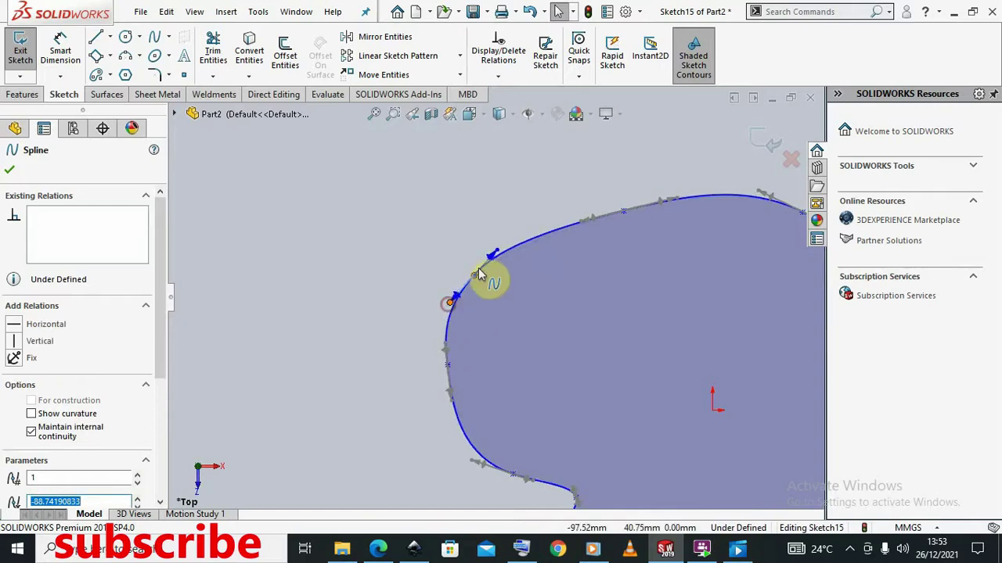
pyautogui.moveTo(495, 255); pyautogui.dragTo(519, 259)
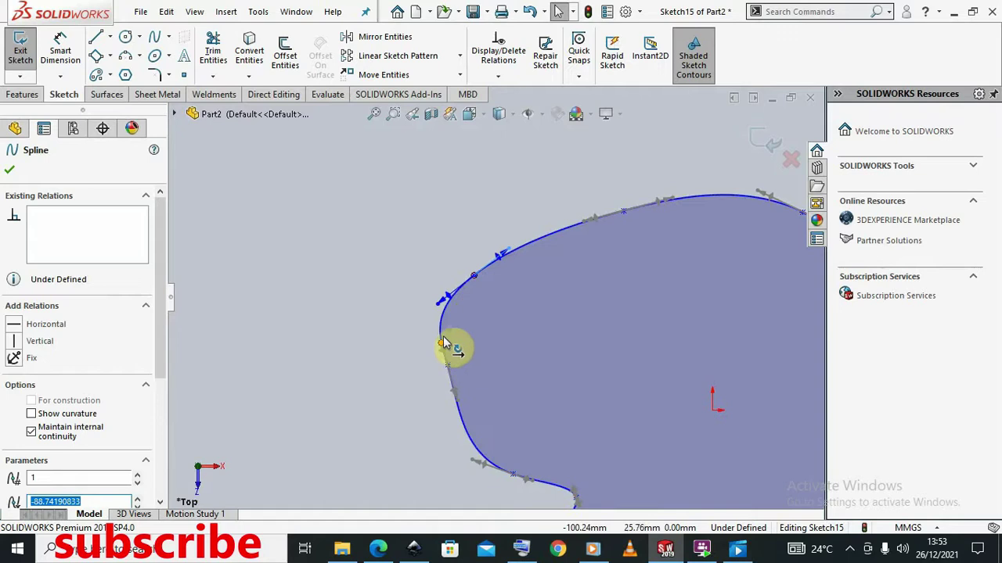
pyautogui.moveTo(441, 307); pyautogui.dragTo(448, 311)
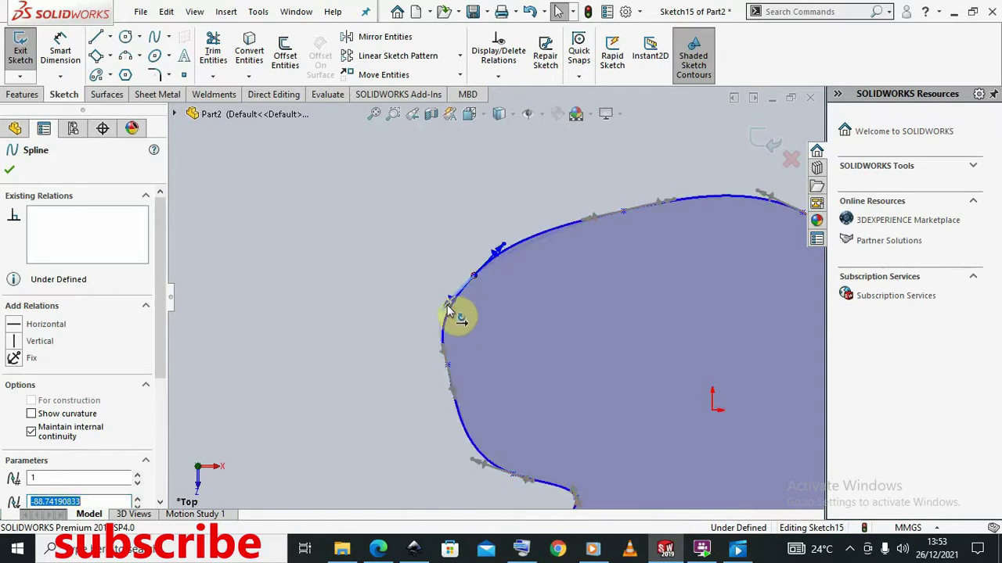
# Examine the outline of the reshaped closed spline, from its lower edge to the whole profile.
pyautogui.scroll(-6, 517, 325)
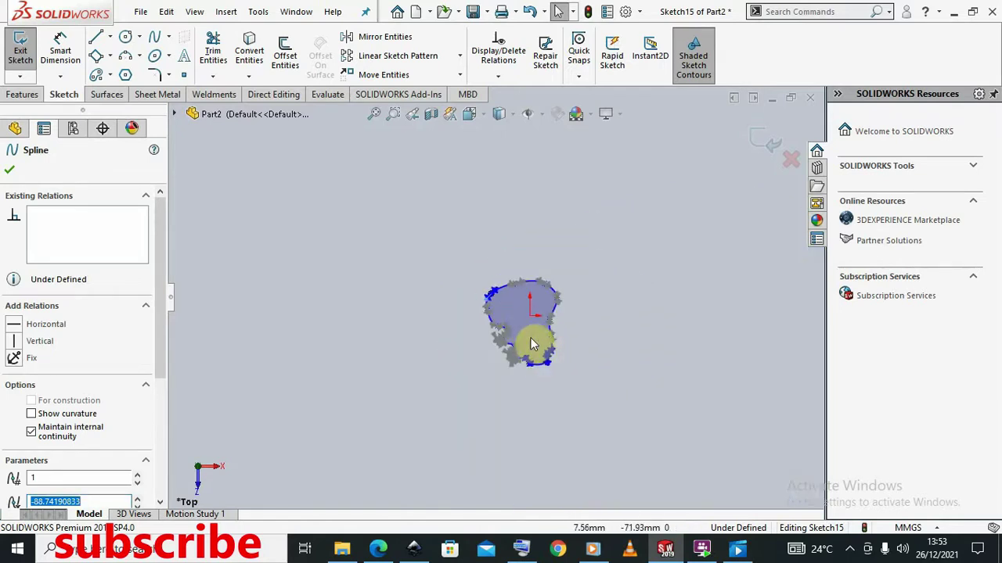
pyautogui.scroll(3, 532, 341)
pyautogui.scroll(4, 506, 335)
pyautogui.scroll(-1, 508, 383)
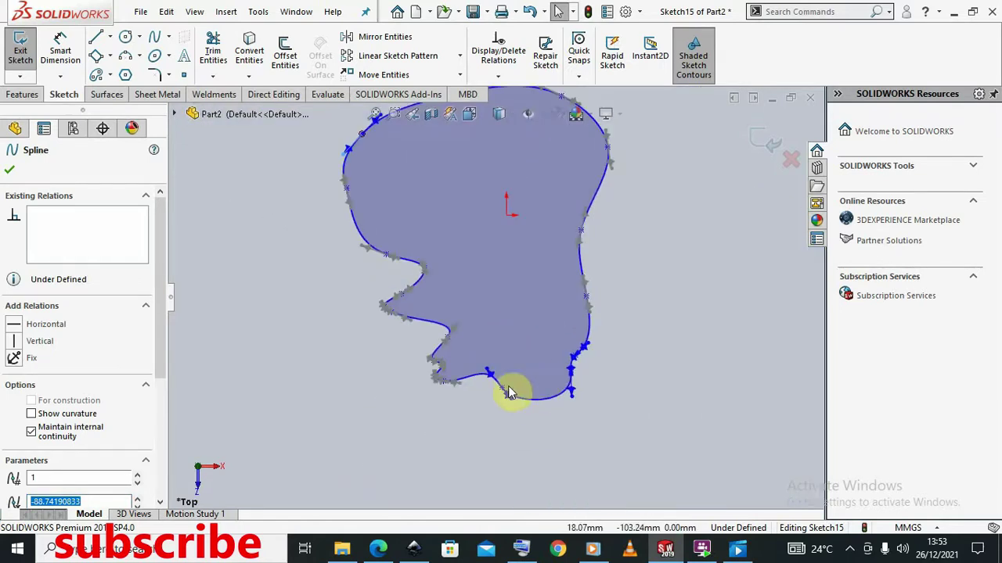
pyautogui.scroll(1, 507, 380)
pyautogui.scroll(-7, 564, 376)
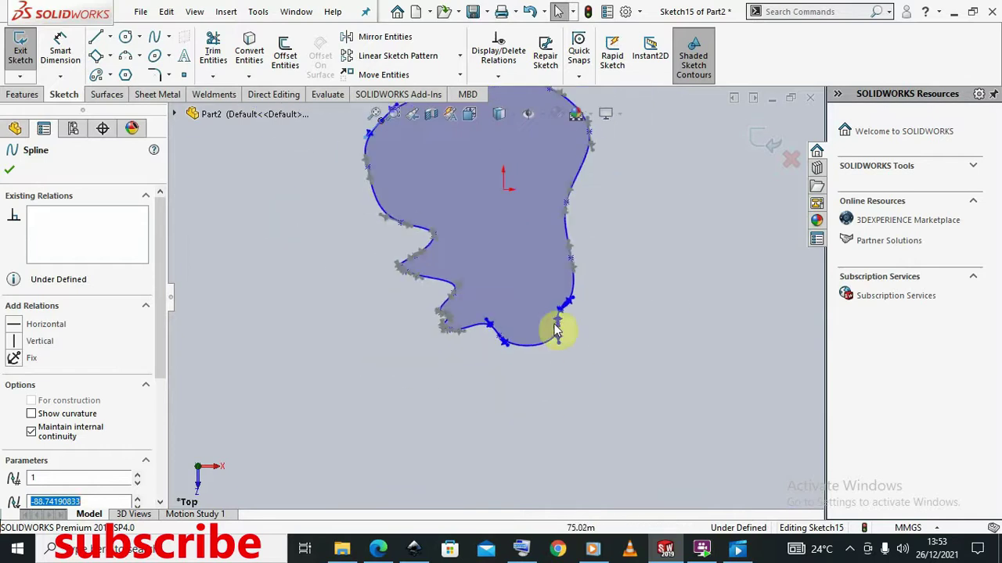
pyautogui.scroll(6, 500, 282)
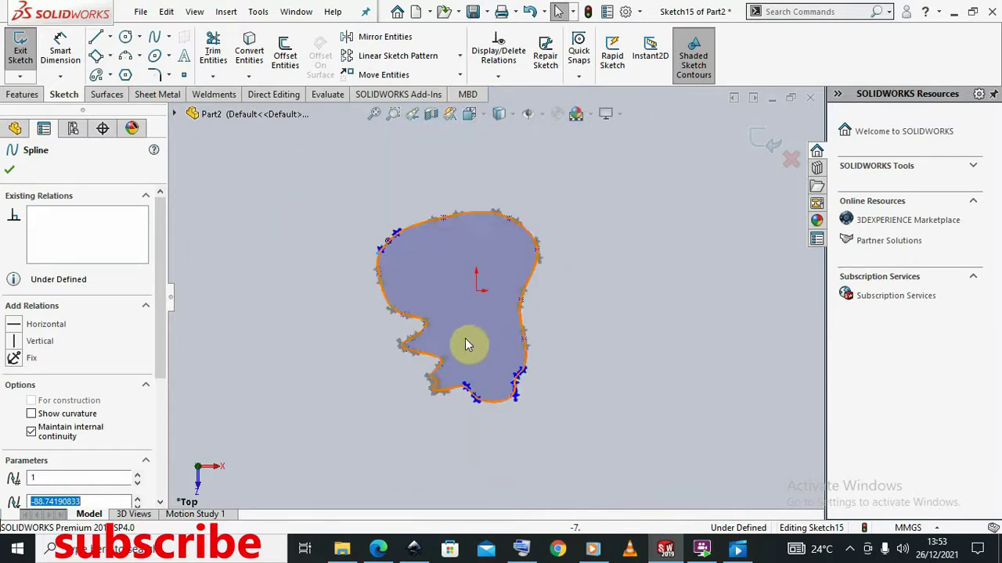
pyautogui.click(331, 211)
pyautogui.scroll(3, 500, 366)
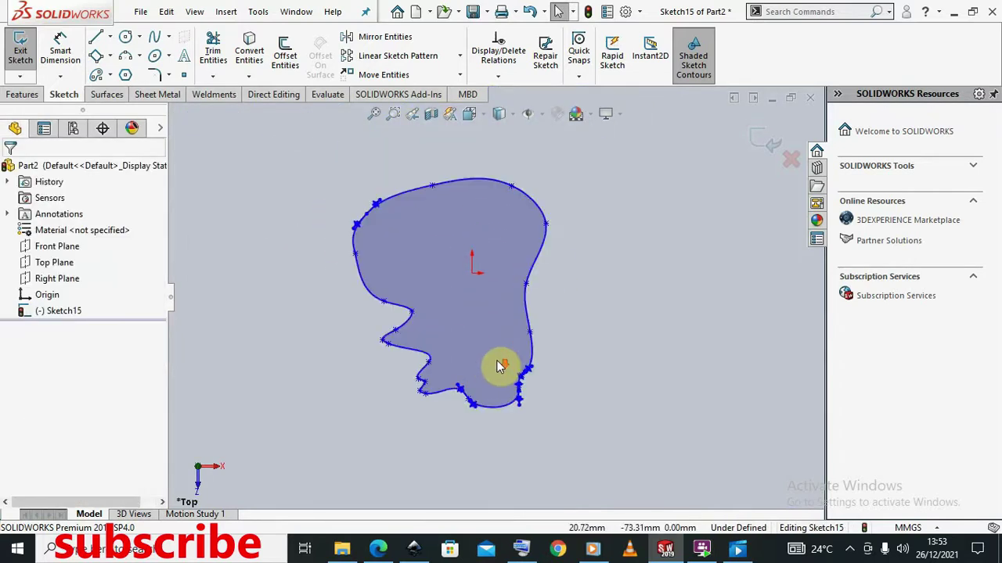
pyautogui.scroll(-3, 505, 321)
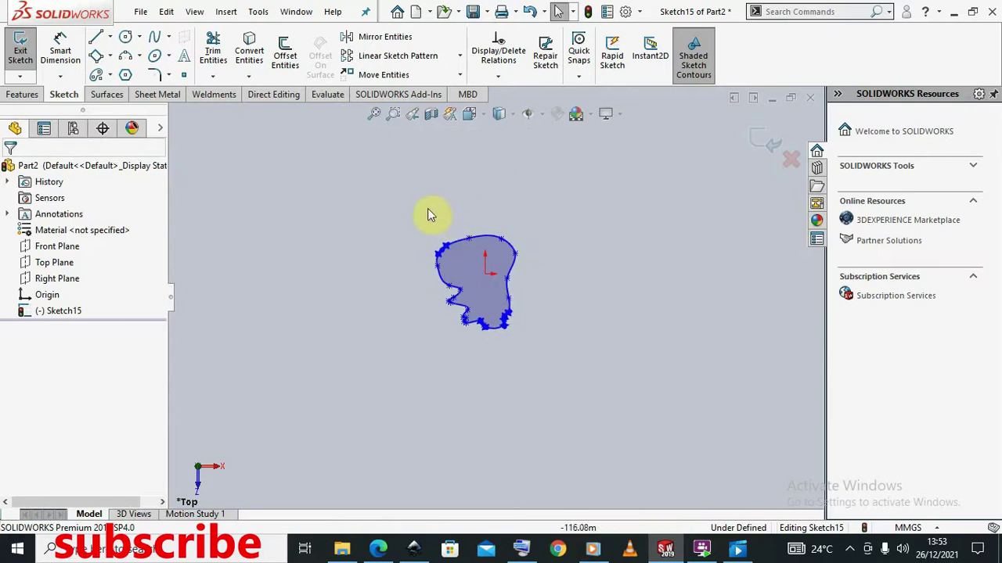
# Sketch a closed Bezier style spline whose control polygon surrounds the existing closed spline, ending it on its start point.
pyautogui.click(173, 40)
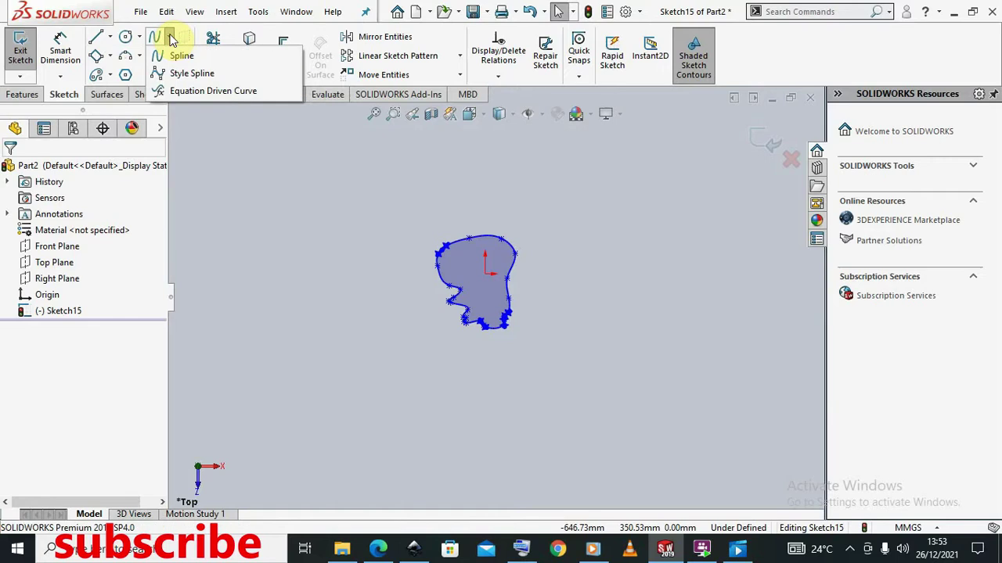
pyautogui.click(173, 40)
pyautogui.click(169, 37)
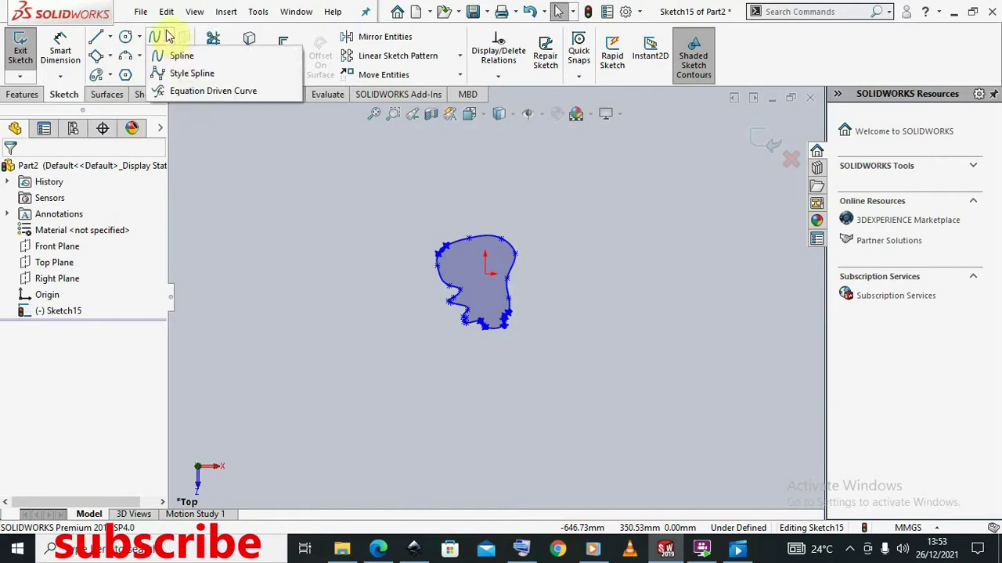
pyautogui.click(182, 74)
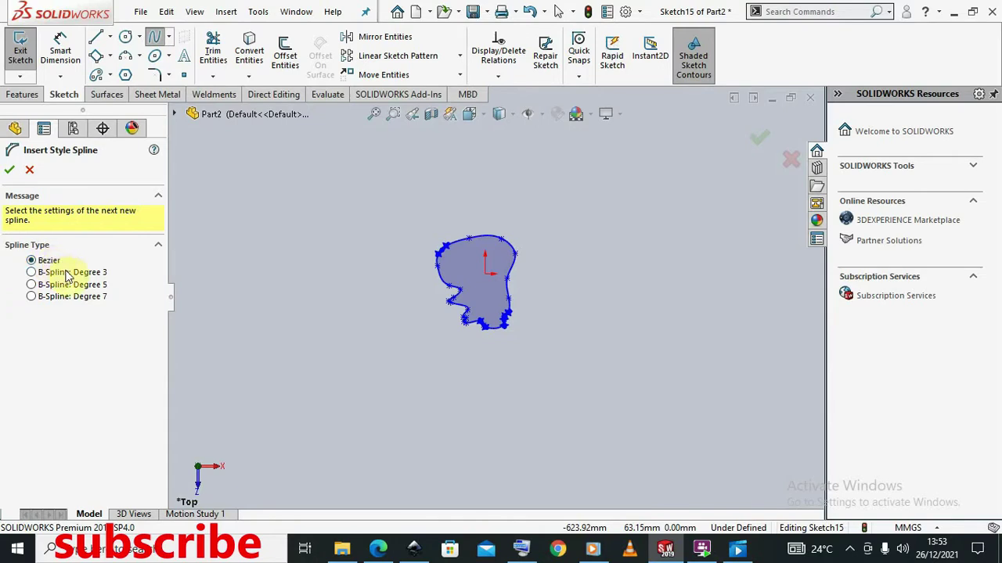
pyautogui.click(300, 222)
pyautogui.click(266, 258)
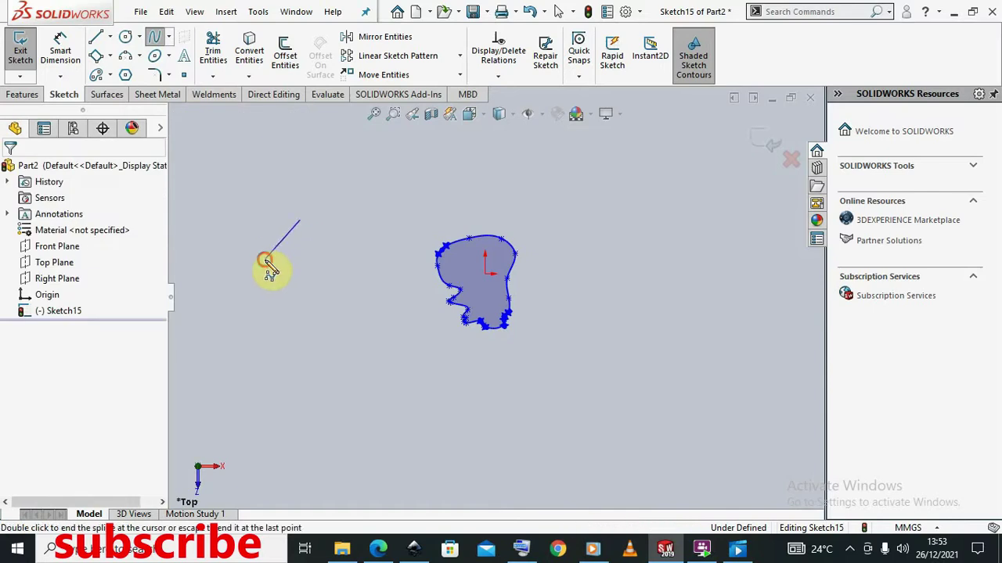
pyautogui.click(288, 332)
pyautogui.click(350, 370)
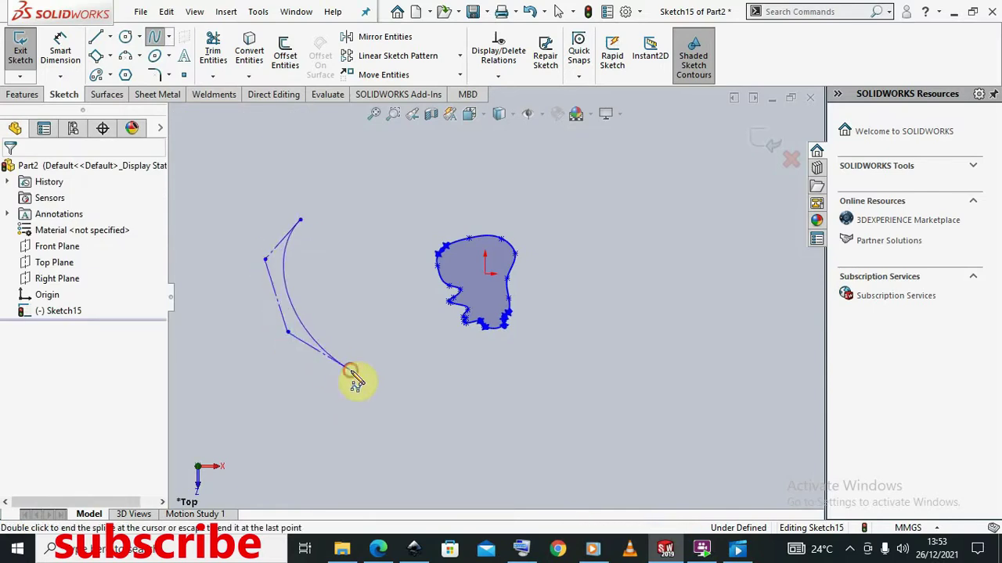
pyautogui.click(428, 384)
pyautogui.click(551, 378)
pyautogui.click(615, 319)
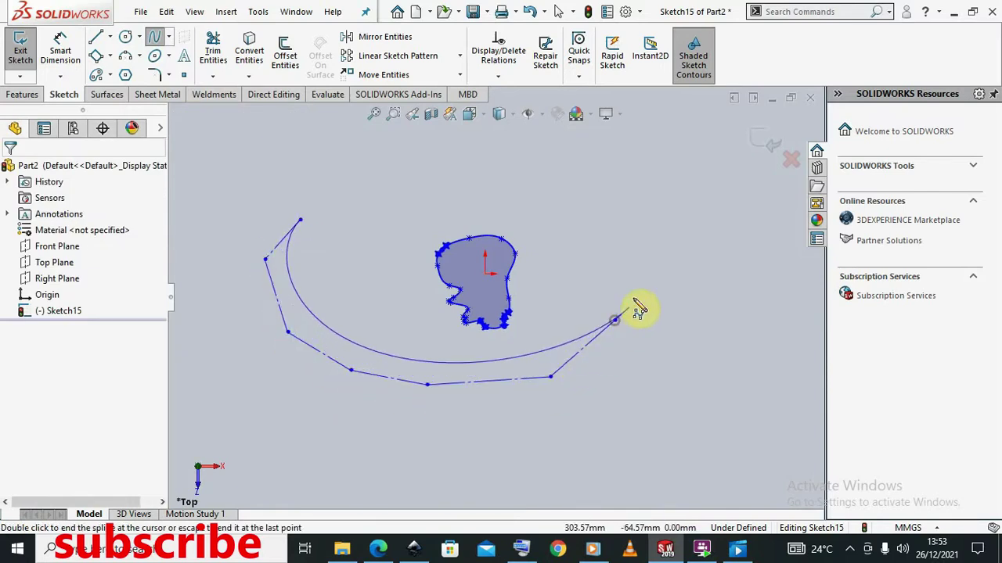
pyautogui.click(634, 242)
pyautogui.click(583, 205)
pyautogui.click(477, 190)
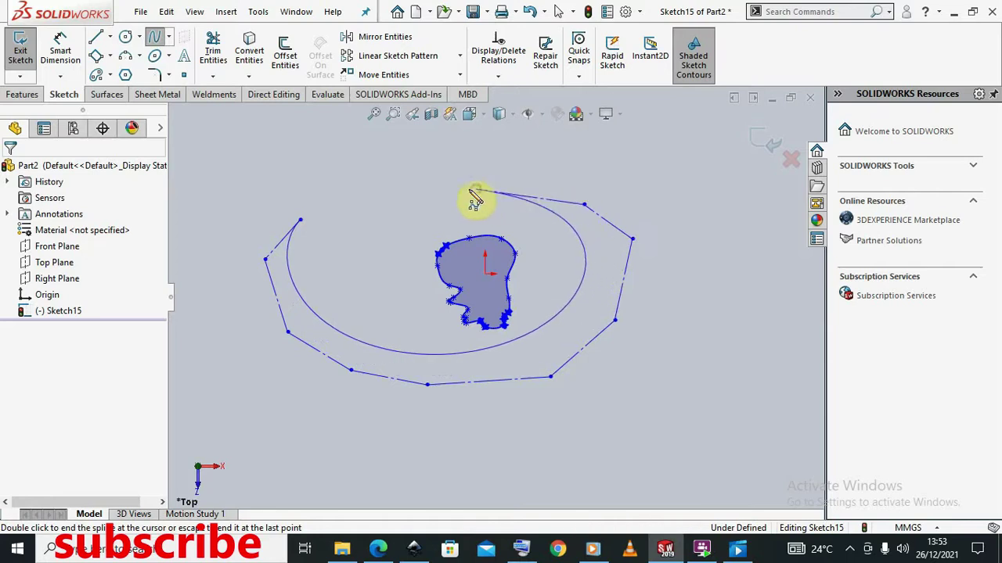
pyautogui.click(402, 191)
pyautogui.click(335, 181)
pyautogui.click(300, 222)
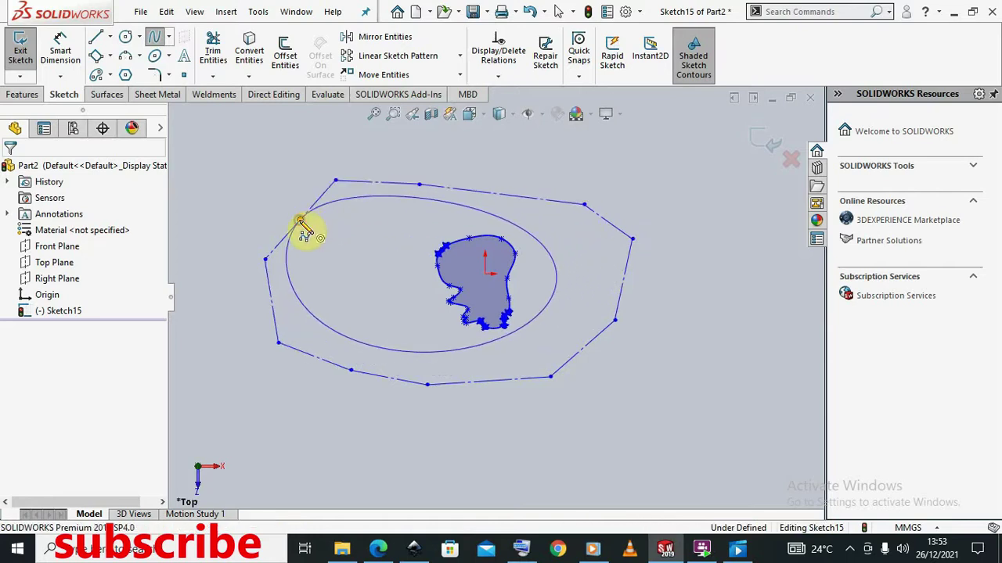
pyautogui.rightClick(305, 231)
pyautogui.click(331, 230)
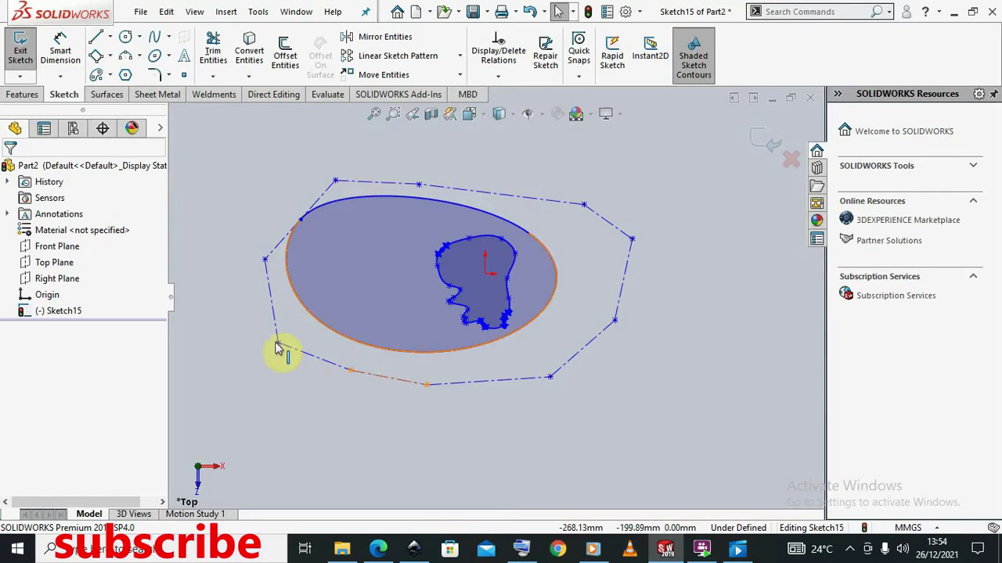
# Move the style spline's lower left control vertex to about X -476.44, Y -171 mm and its lower right one to about X 437.38, Y -104.1 mm.
pyautogui.moveTo(276, 345); pyautogui.dragTo(255, 356)
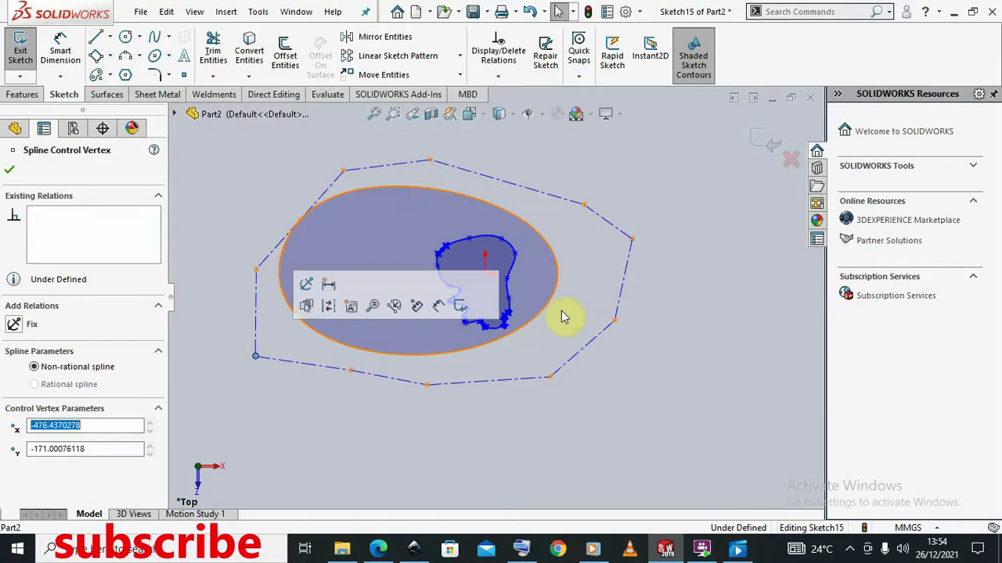
pyautogui.moveTo(615, 319); pyautogui.dragTo(696, 324)
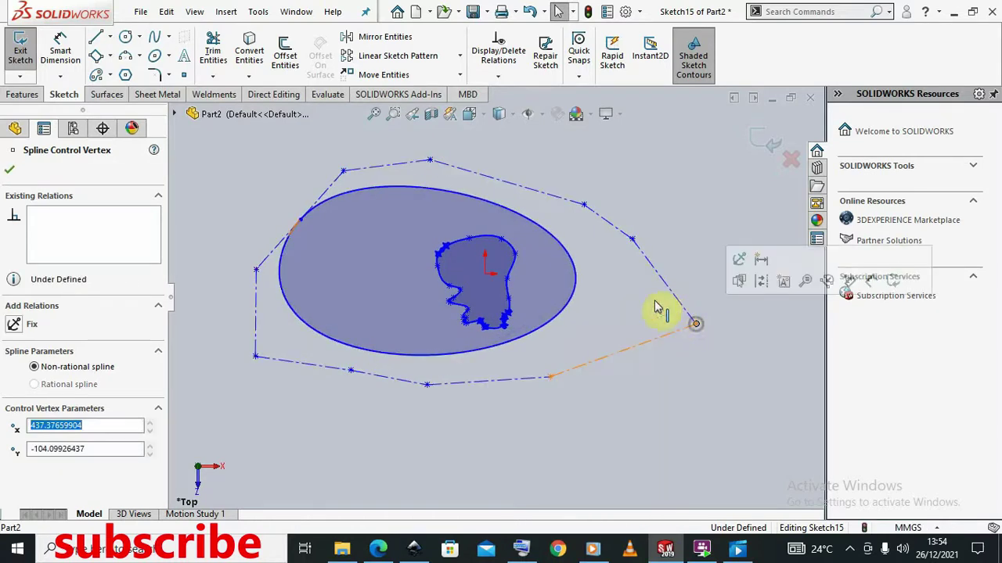
pyautogui.click(432, 160)
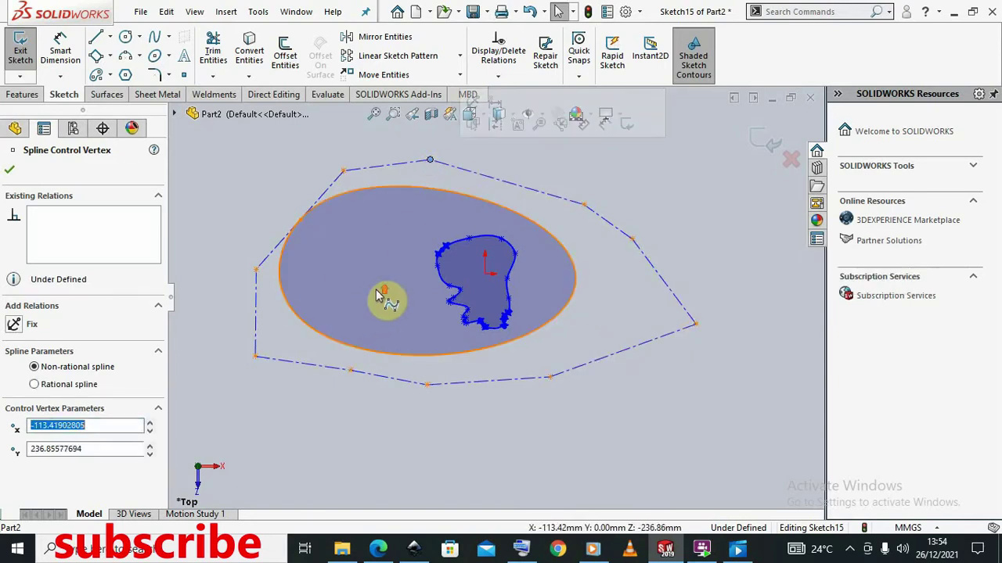
# Delete the smaller closed spline inside the Bezier style spline.
pyautogui.moveTo(392, 290)
pyautogui.mouseDown(button='middle')
pyautogui.moveTo(376, 375)
pyautogui.moveTo(410, 297)
pyautogui.moveTo(361, 256)
pyautogui.moveTo(320, 336)
pyautogui.moveTo(246, 308)
pyautogui.moveTo(331, 302)
pyautogui.moveTo(495, 314)
pyautogui.moveTo(431, 353)
pyautogui.moveTo(396, 347)
pyautogui.moveTo(459, 206)
pyautogui.mouseUp(button='middle')
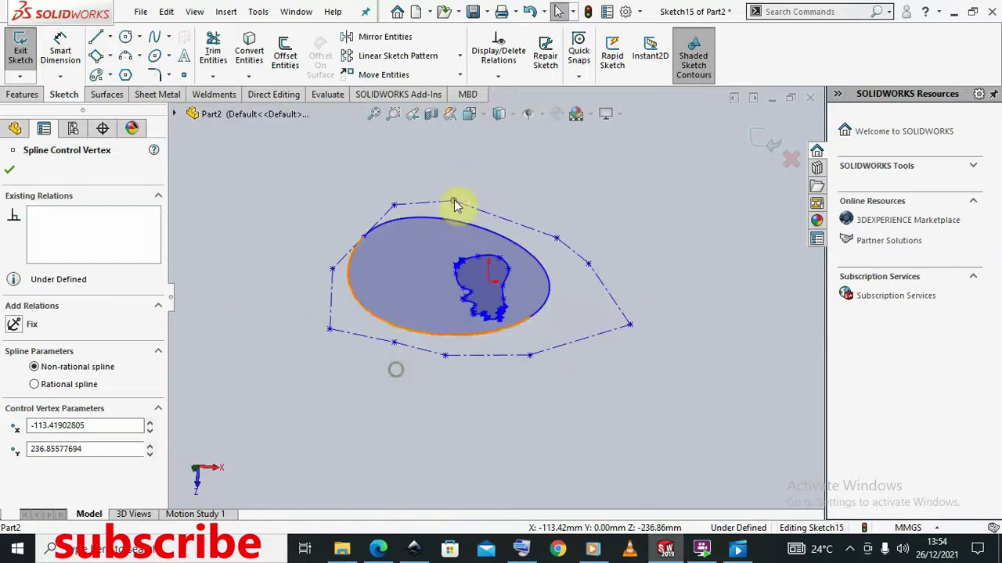
pyautogui.click(516, 116)
pyautogui.click(475, 114)
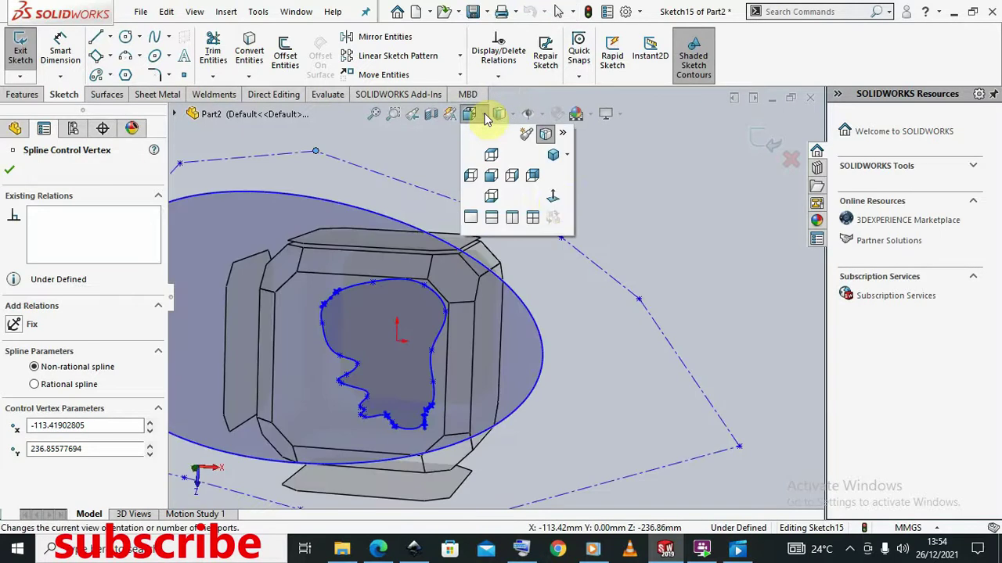
pyautogui.click(540, 188)
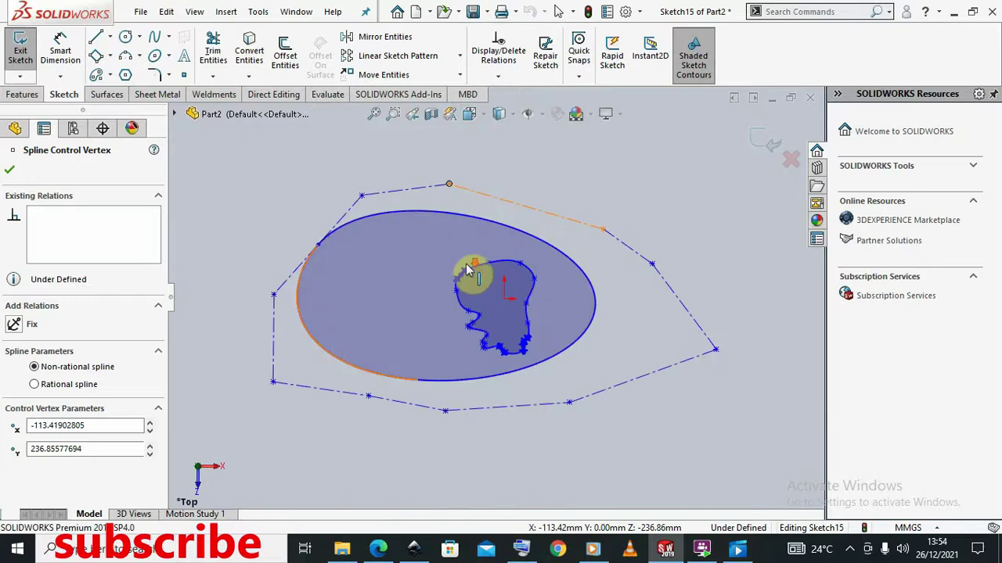
pyautogui.scroll(-2, 466, 272)
pyautogui.click(474, 275)
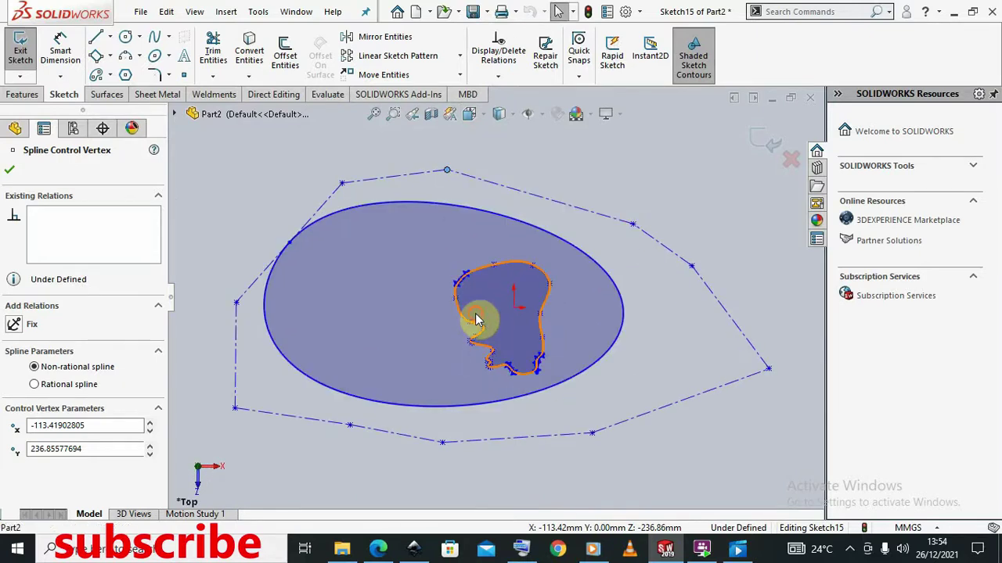
pyautogui.rightClick(480, 320)
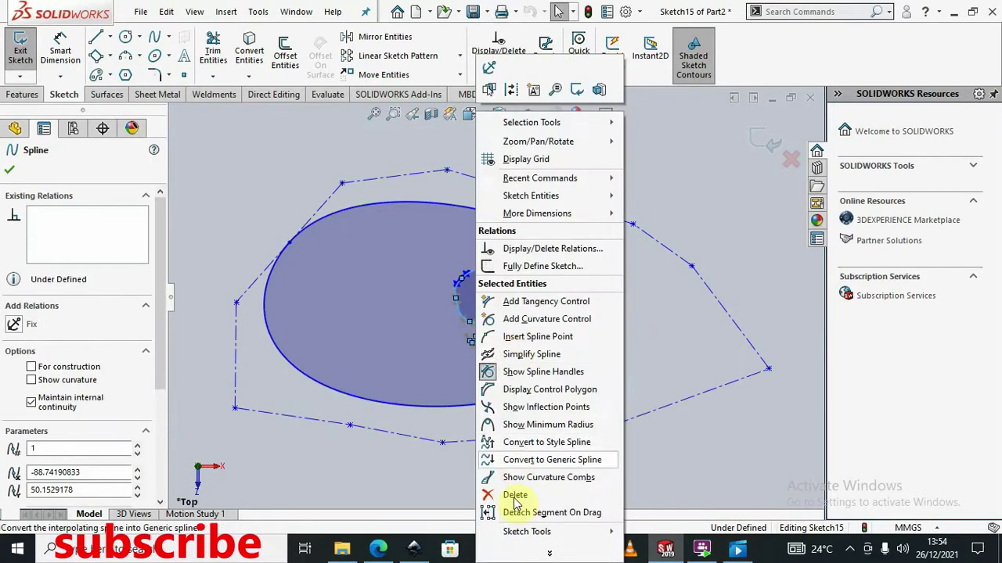
pyautogui.click(514, 497)
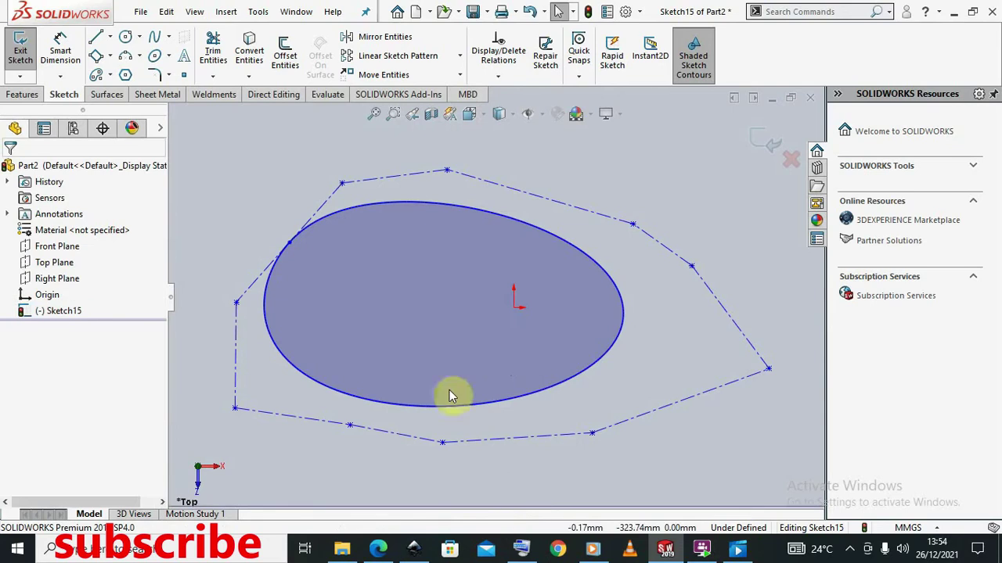
# Move the style spline's topmost control vertex down to about X -117.54, Y 194.48 mm to flatten the upper curve.
pyautogui.scroll(3, 438, 352)
pyautogui.scroll(-3, 470, 309)
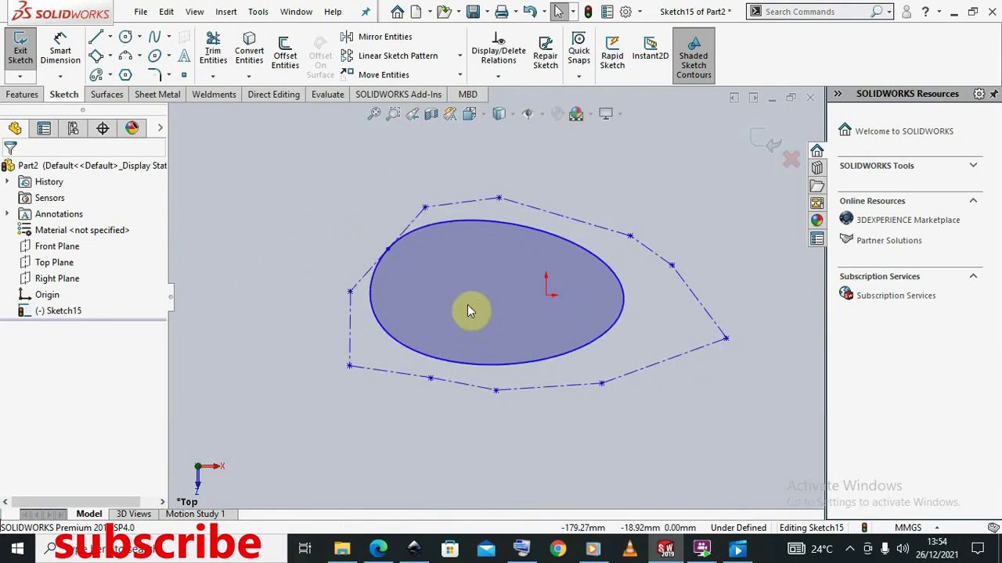
pyautogui.scroll(2, 469, 310)
pyautogui.scroll(-3, 507, 277)
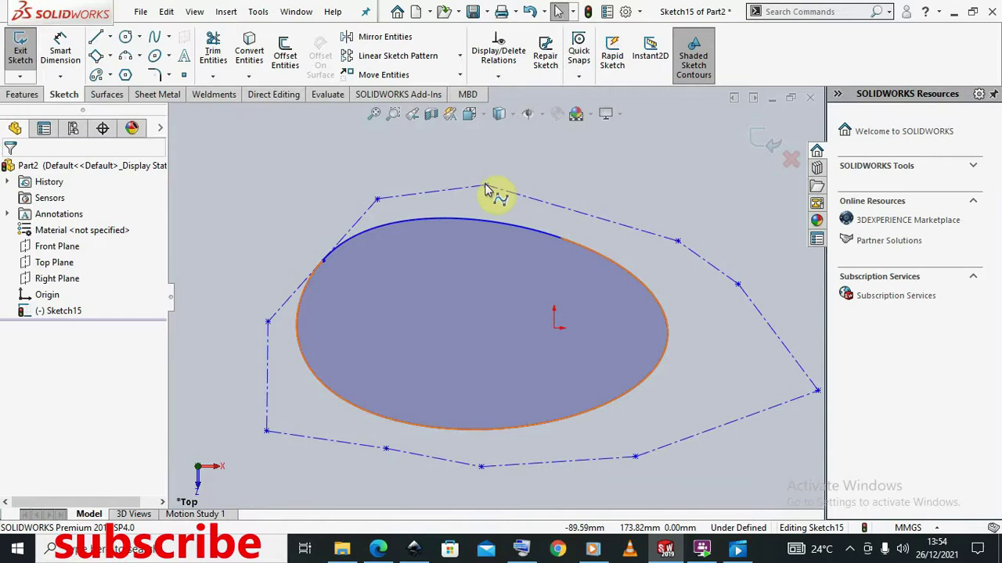
pyautogui.moveTo(485, 188); pyautogui.dragTo(484, 210)
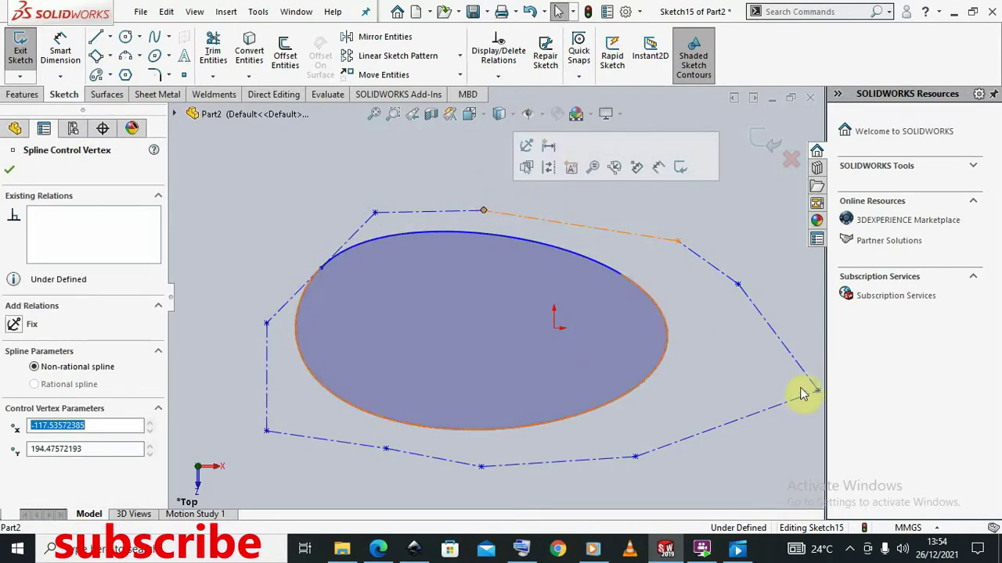
# Pull the style spline's rightmost control vertex inward and move the lower left one to about X -479.11, Y -193.17 mm.
pyautogui.scroll(5, 763, 383)
pyautogui.scroll(-2, 621, 351)
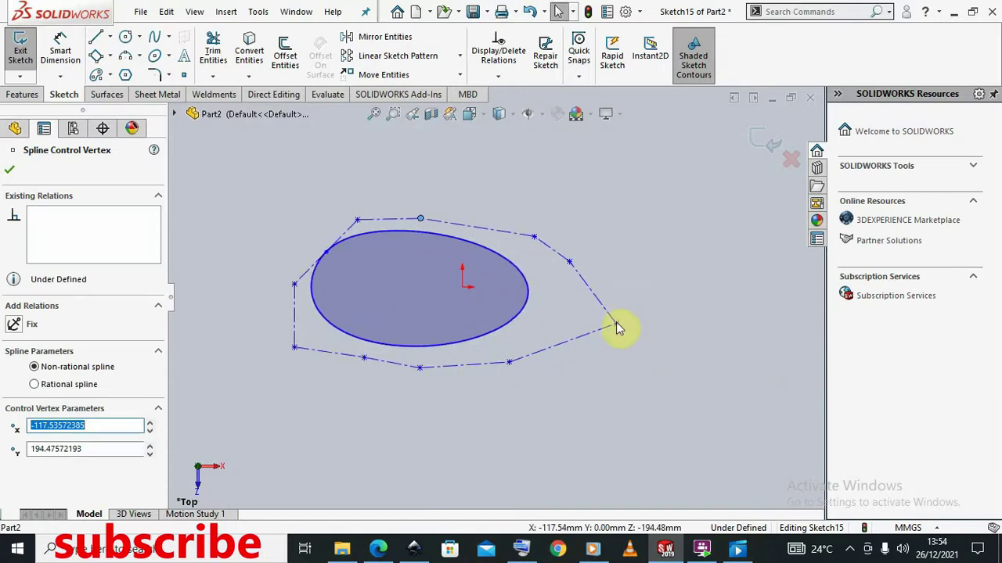
pyautogui.moveTo(616, 323); pyautogui.dragTo(540, 317)
pyautogui.moveTo(295, 350); pyautogui.dragTo(294, 356)
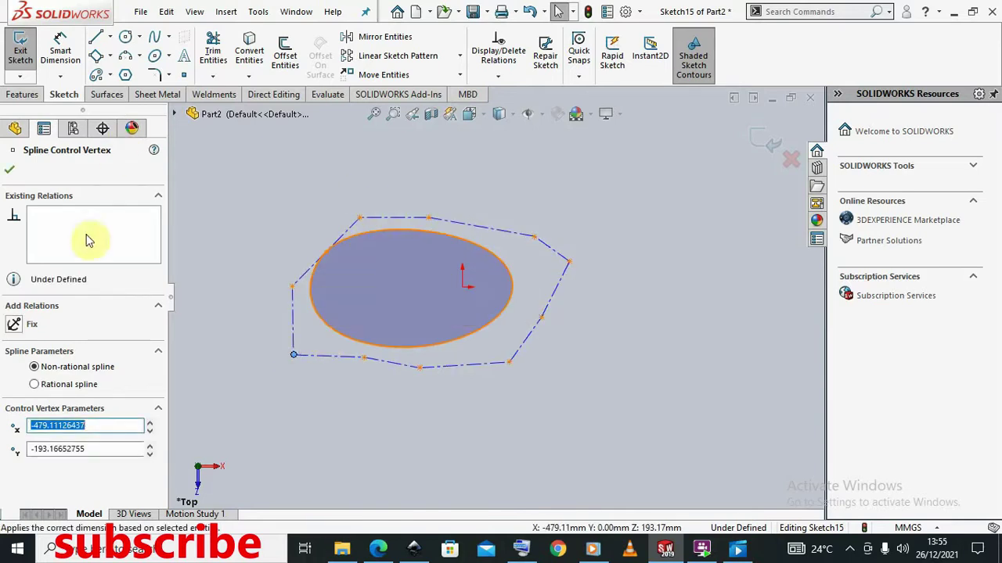
# Accept the edit of the style spline's lower left control vertex.
pyautogui.click(14, 171)
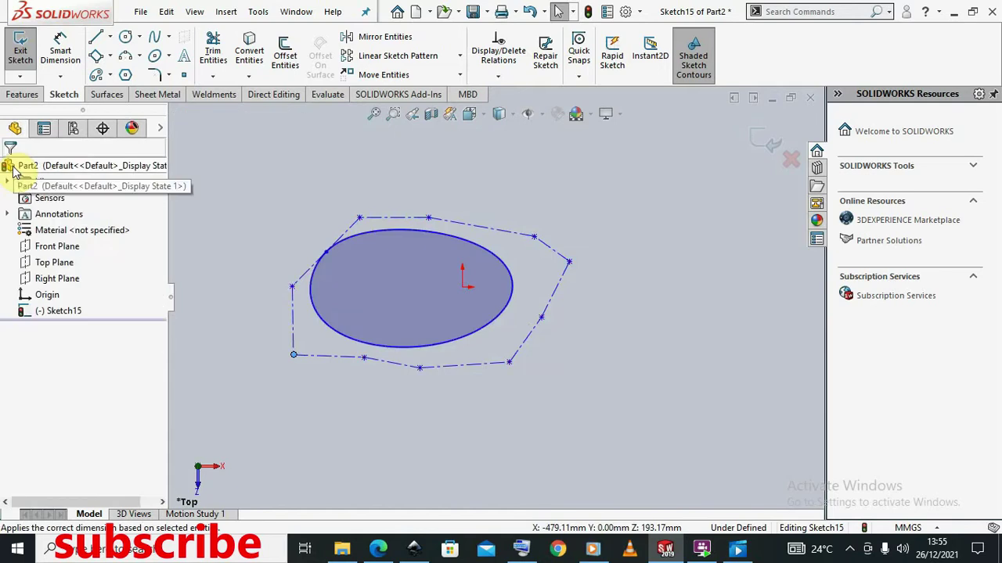
pyautogui.scroll(-3, 422, 332)
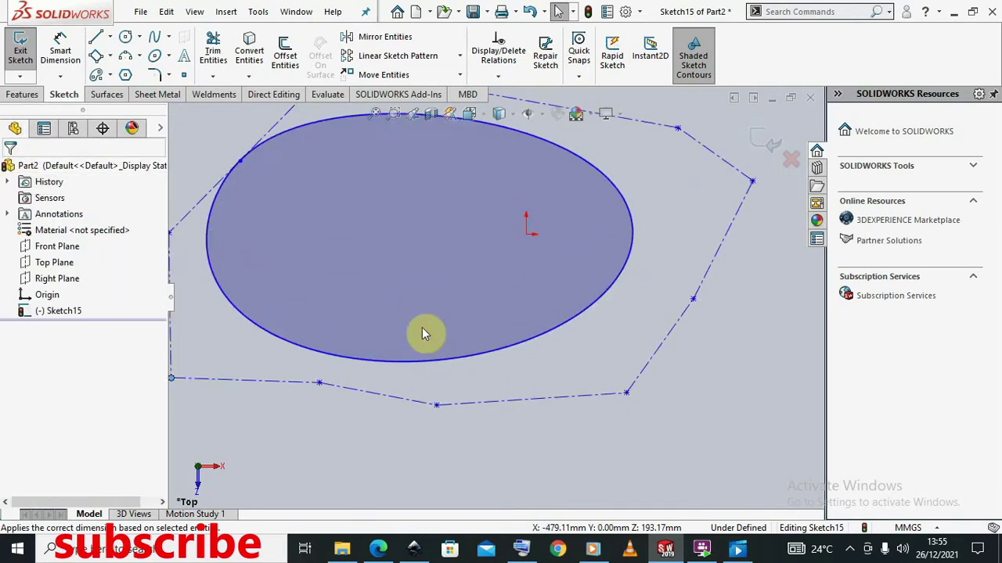
pyautogui.scroll(3, 421, 333)
pyautogui.scroll(-3, 447, 261)
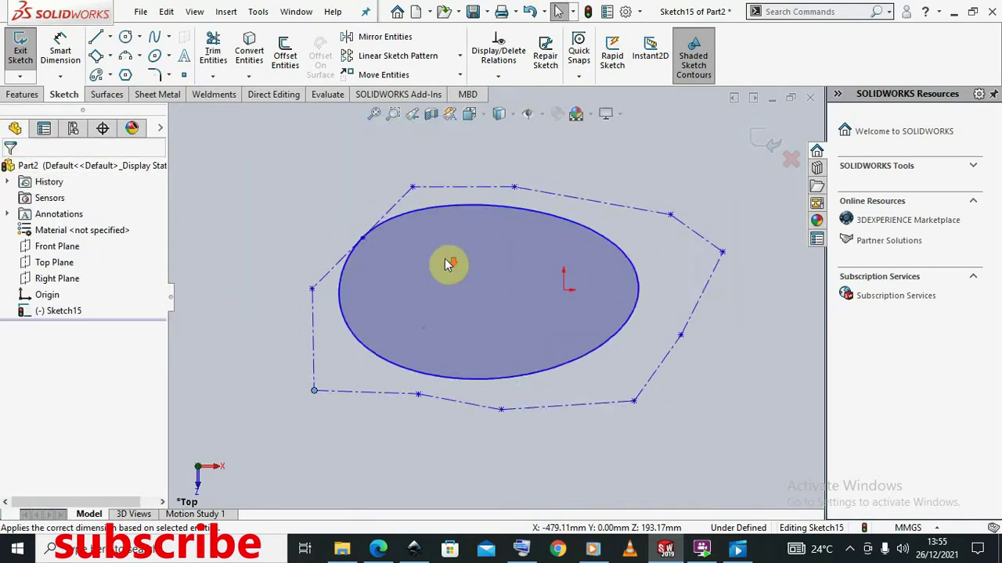
pyautogui.scroll(3, 447, 261)
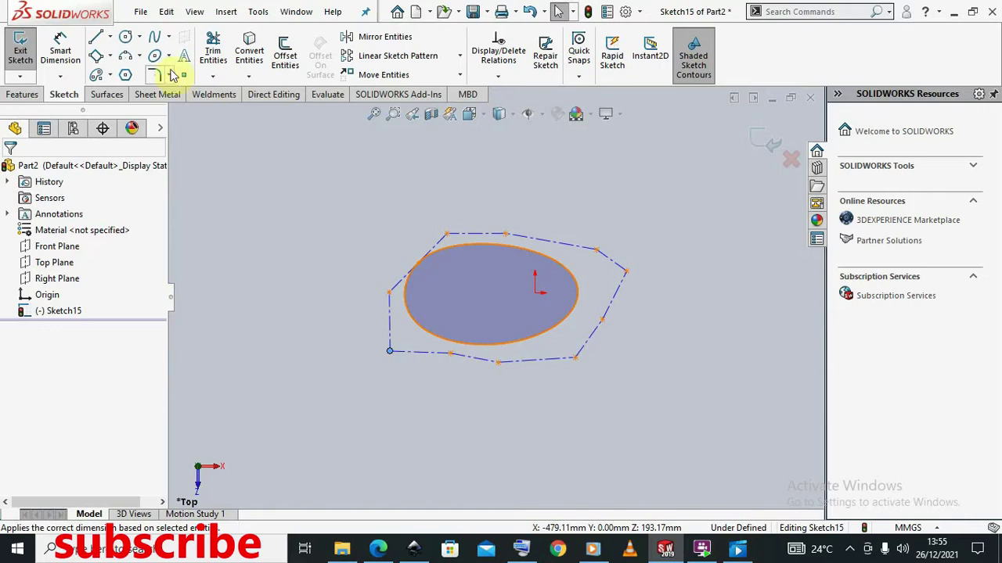
# Start a B-Spline: Degree 7 style spline and place its first six control vertices in an arc over the existing closed spline.
pyautogui.click(169, 39)
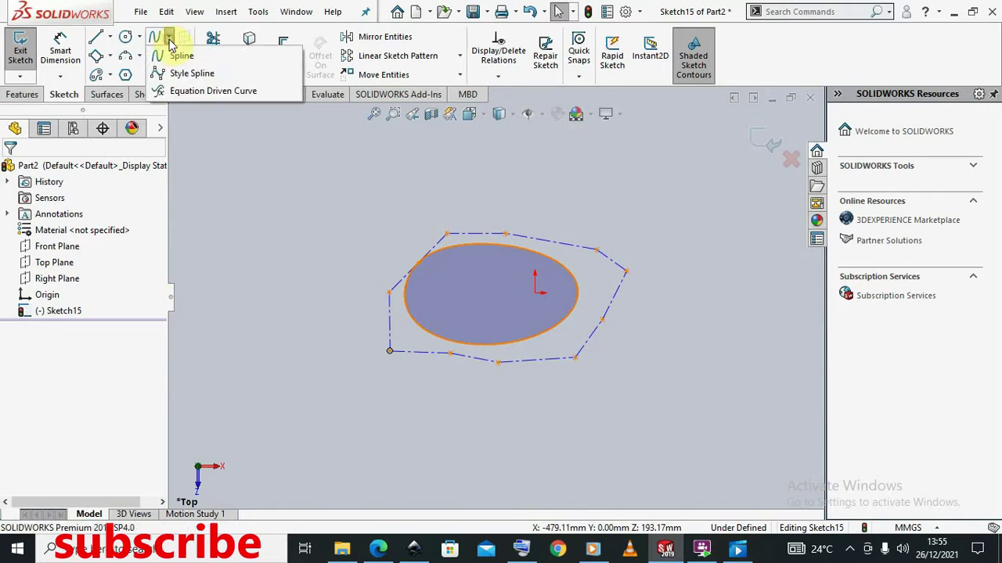
pyautogui.click(192, 73)
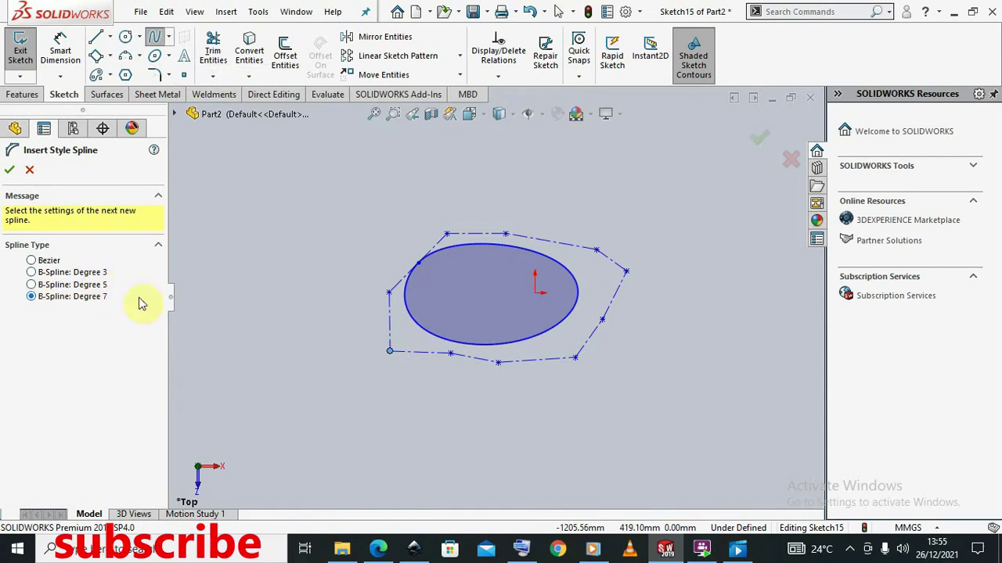
pyautogui.scroll(5, 455, 389)
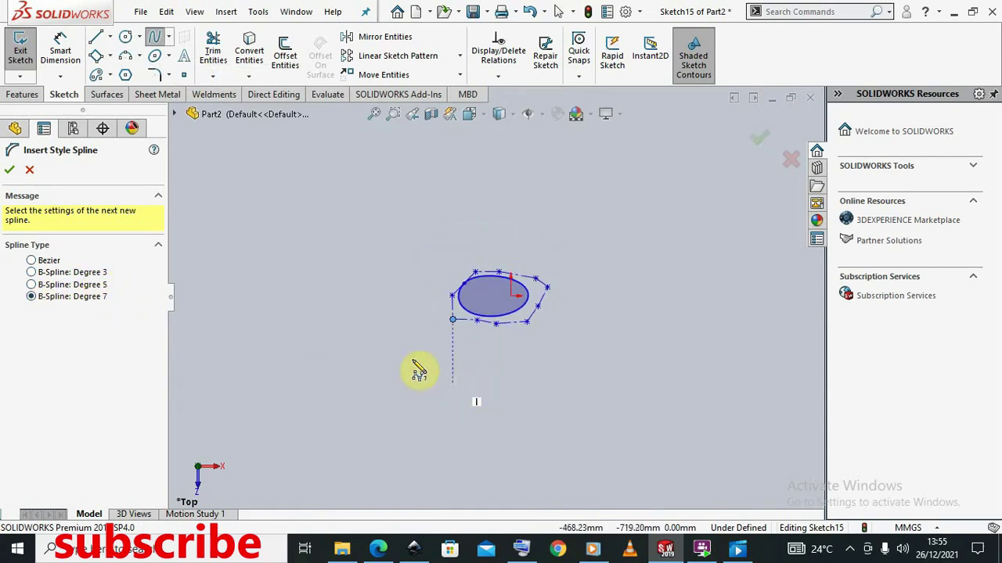
pyautogui.click(362, 376)
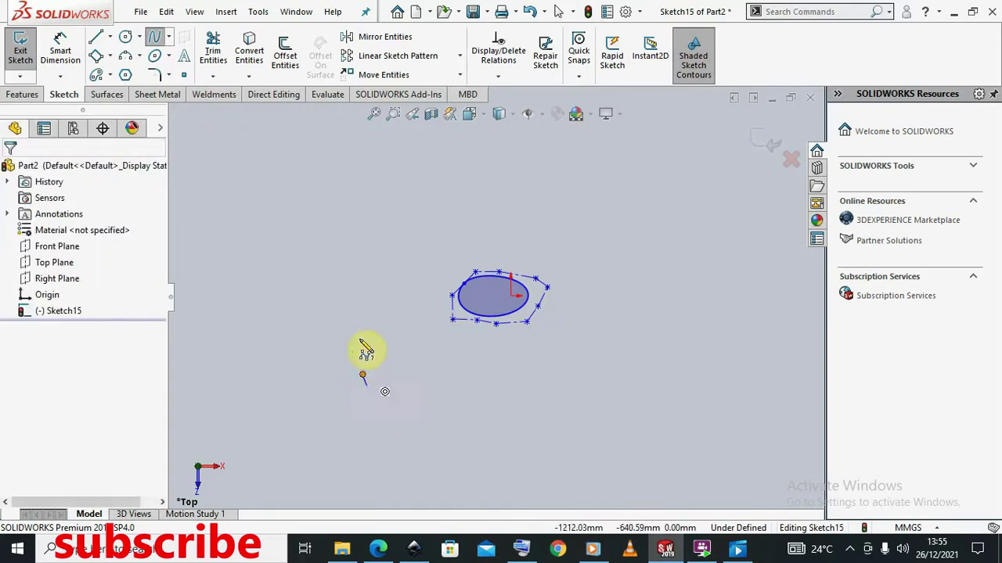
pyautogui.click(358, 316)
pyautogui.click(402, 237)
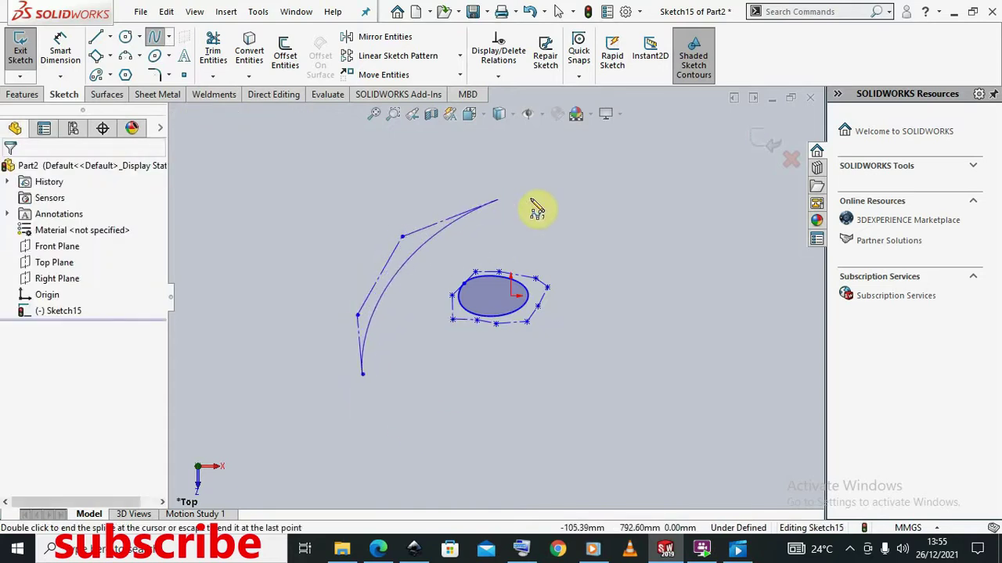
pyautogui.click(535, 198)
pyautogui.click(630, 213)
pyautogui.click(697, 272)
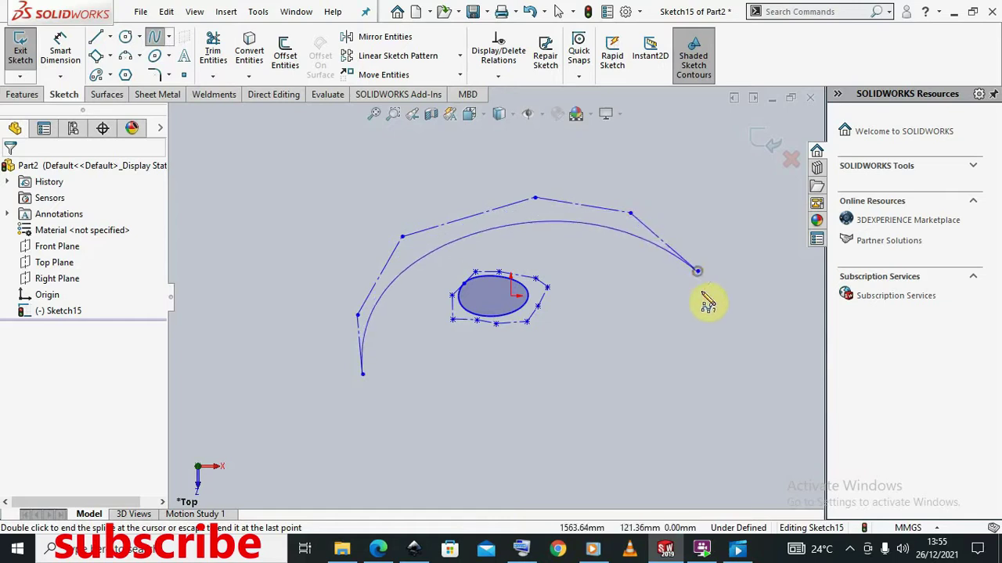
# Continue the degree 7 style spline's control vertices around below the small closed spline, close it on its start point and end it.
pyautogui.click(697, 326)
pyautogui.click(649, 389)
pyautogui.click(557, 432)
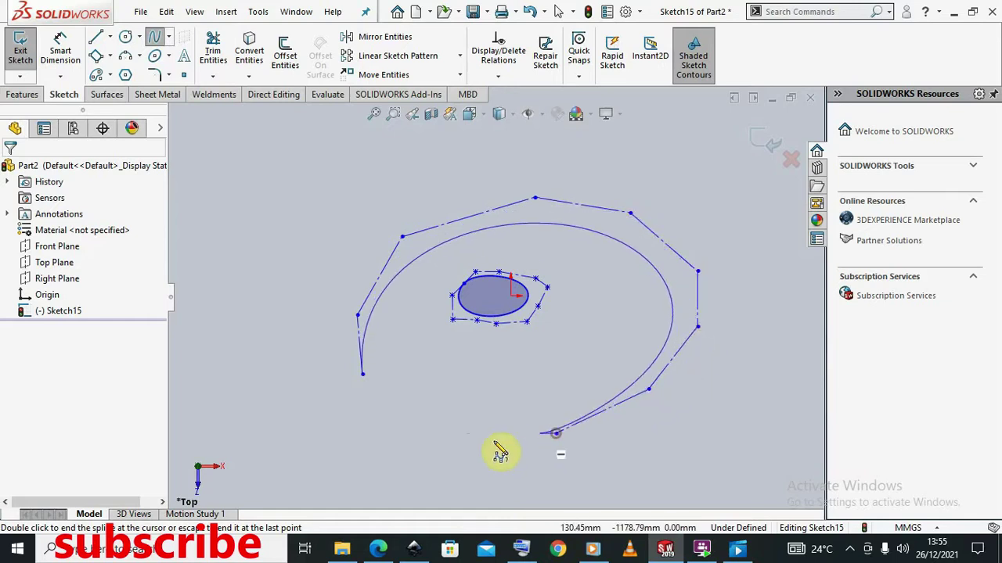
pyautogui.click(470, 441)
pyautogui.click(392, 415)
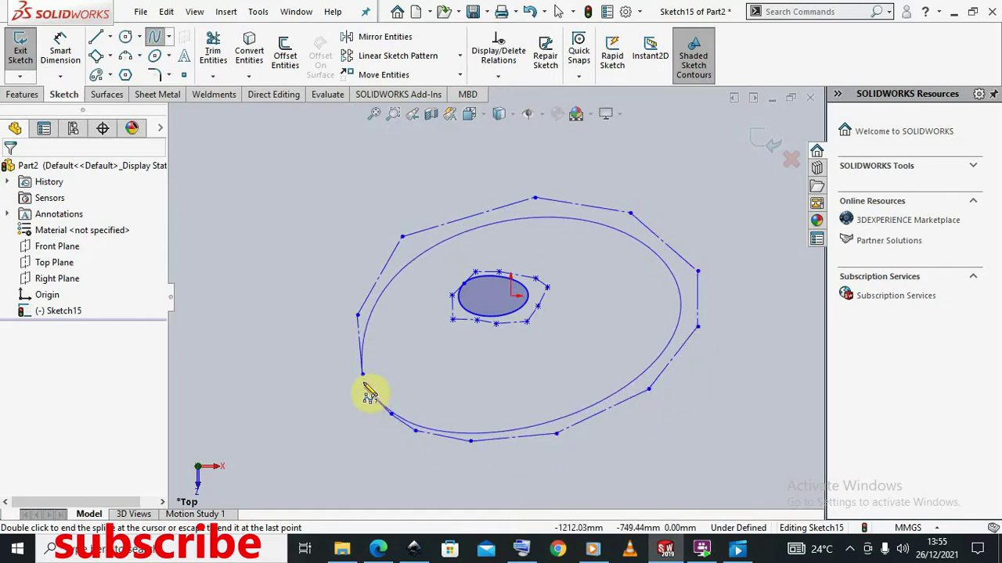
pyautogui.click(363, 376)
pyautogui.rightClick(368, 383)
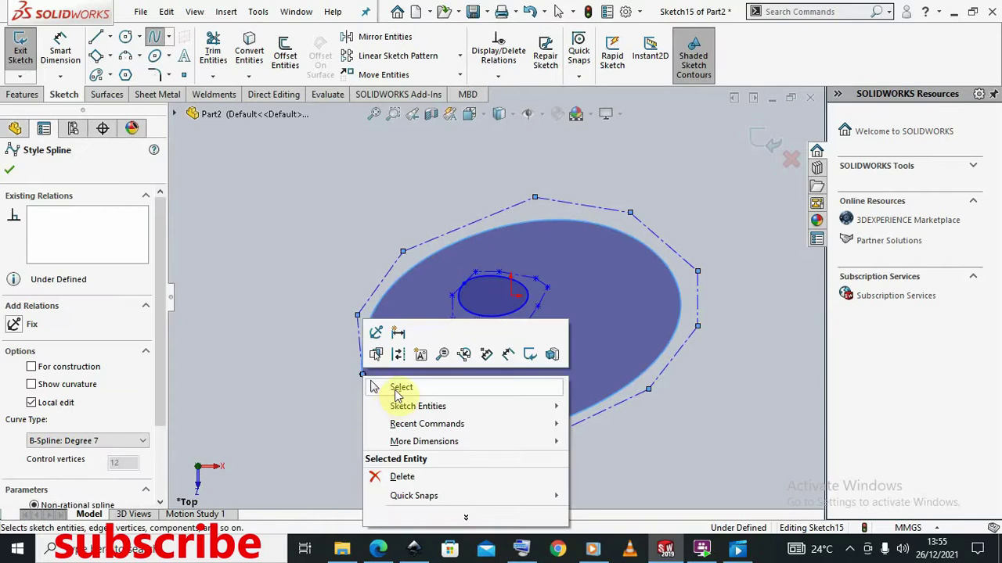
pyautogui.click(376, 384)
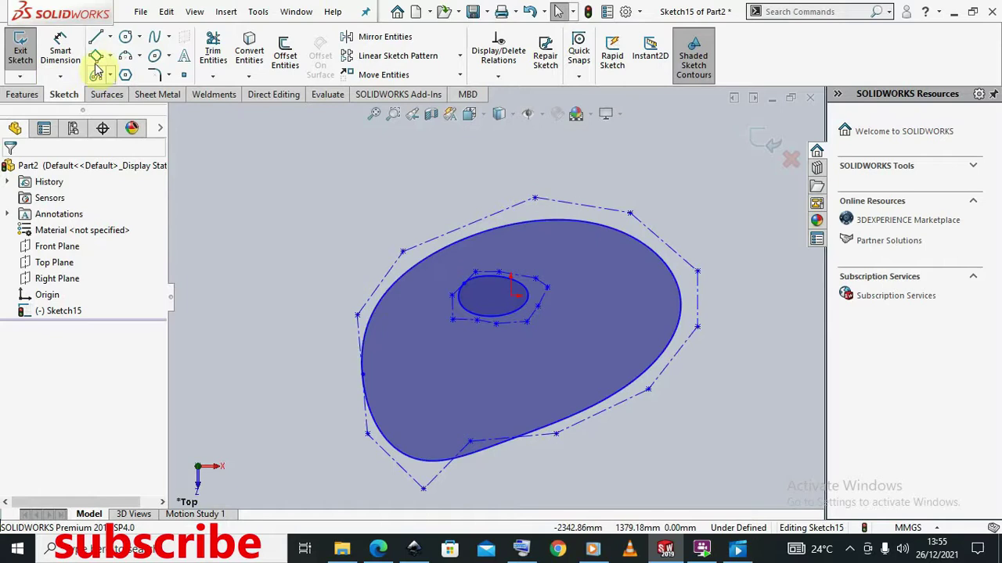
# Draw a line from the large spline's upper right control vertex partway along the control polygon edge towards the topmost vertex.
pyautogui.click(110, 38)
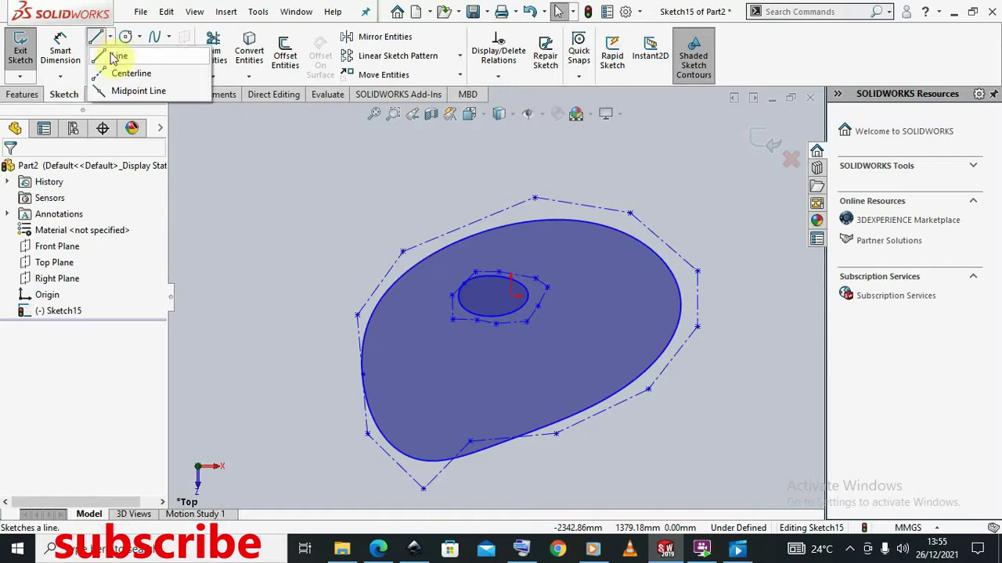
pyautogui.click(114, 60)
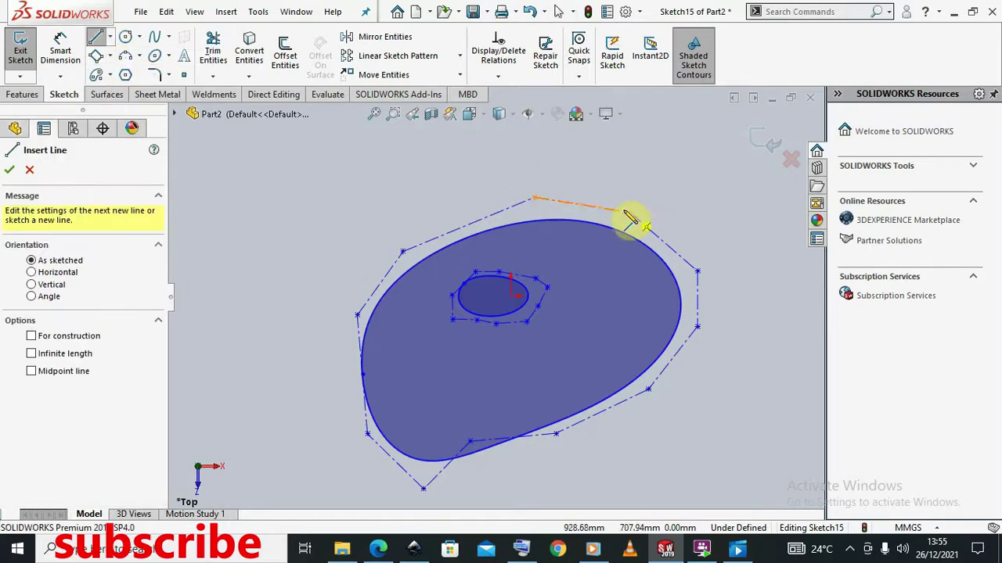
pyautogui.scroll(-2, 631, 219)
pyautogui.scroll(-2, 631, 219)
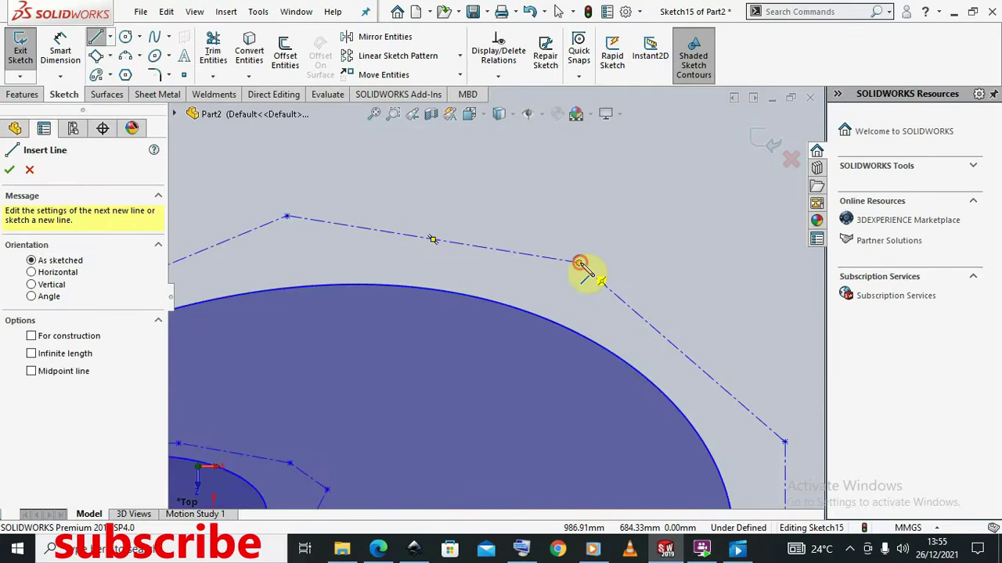
pyautogui.click(579, 264)
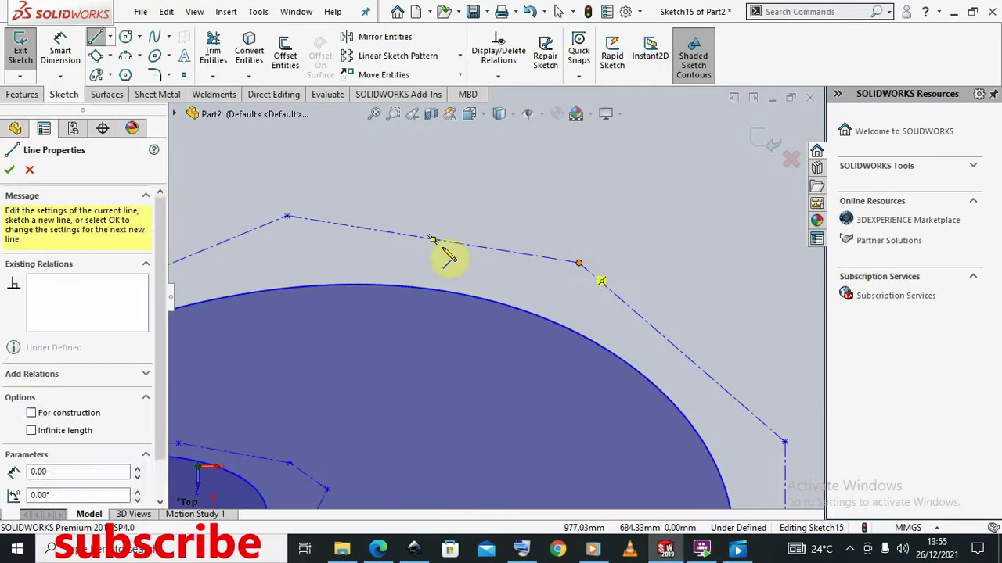
pyautogui.click(353, 227)
pyautogui.rightClick(352, 227)
pyautogui.click(393, 237)
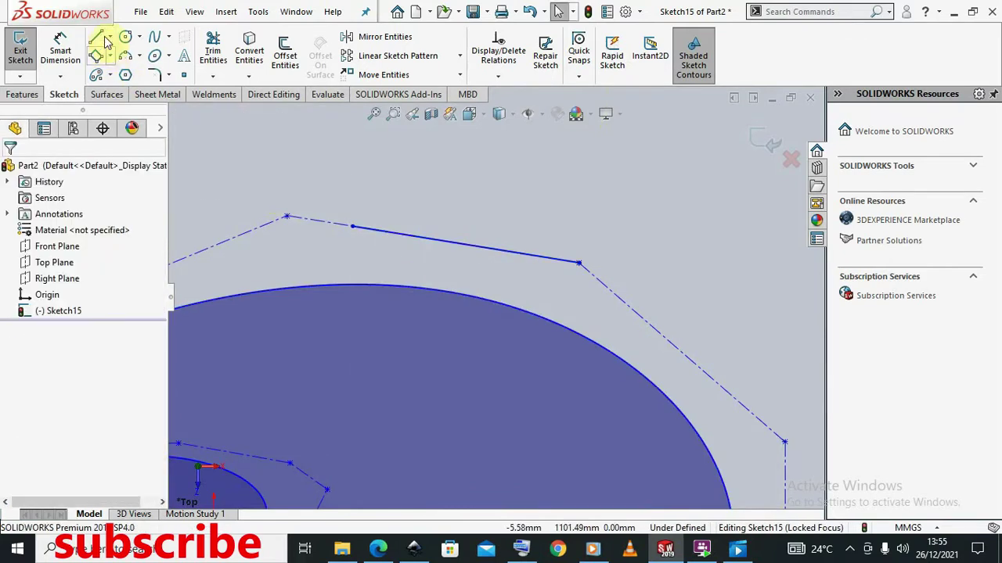
# Draw a horizontal centerline about 538 mm long leftward from the same upper right control vertex.
pyautogui.click(110, 38)
pyautogui.click(127, 69)
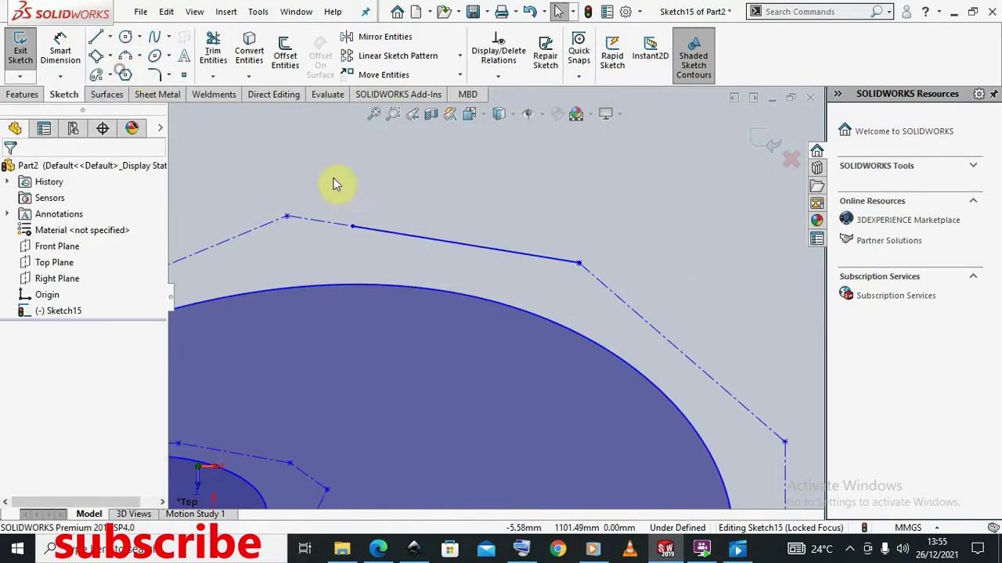
pyautogui.click(579, 264)
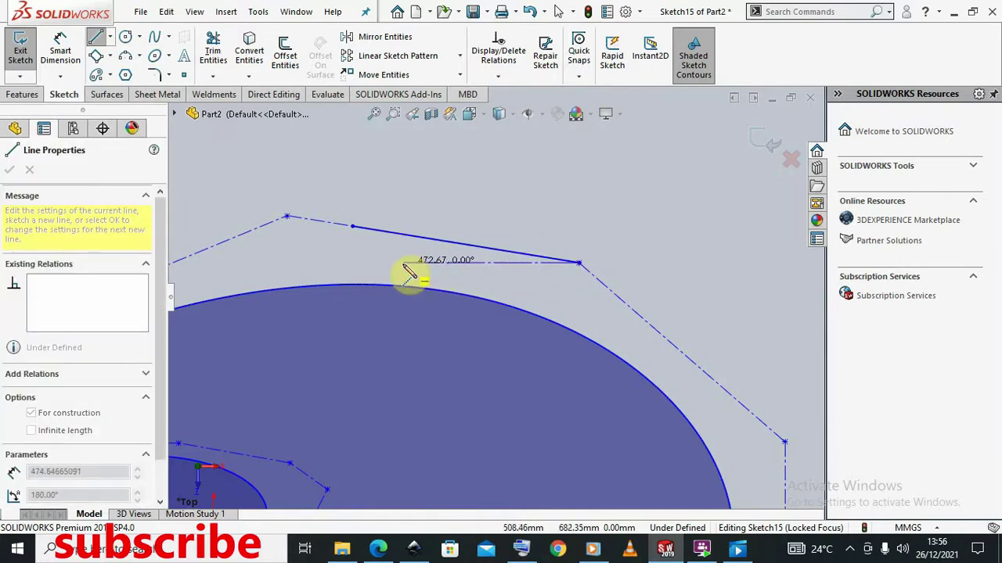
pyautogui.click(380, 267)
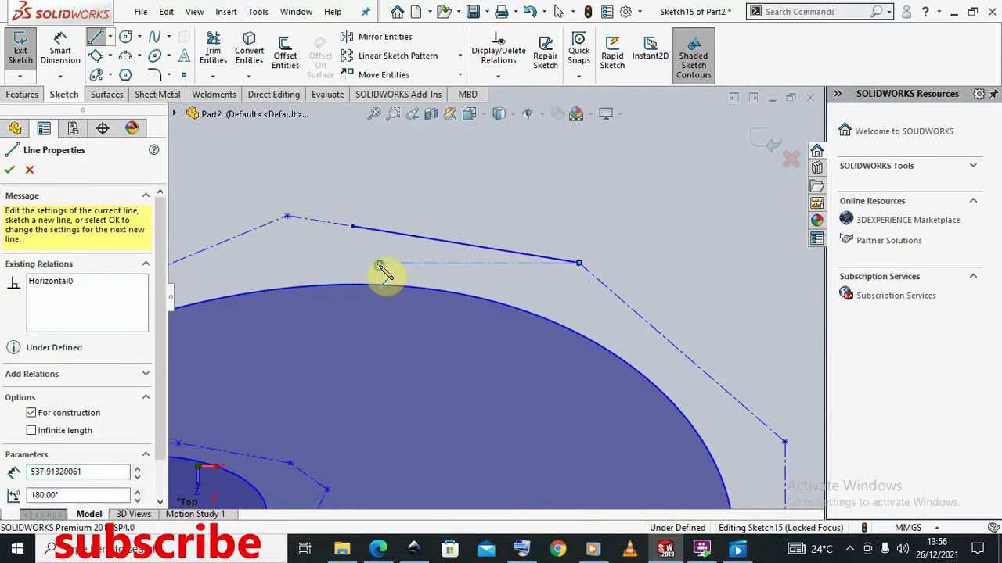
pyautogui.rightClick(384, 268)
pyautogui.click(403, 267)
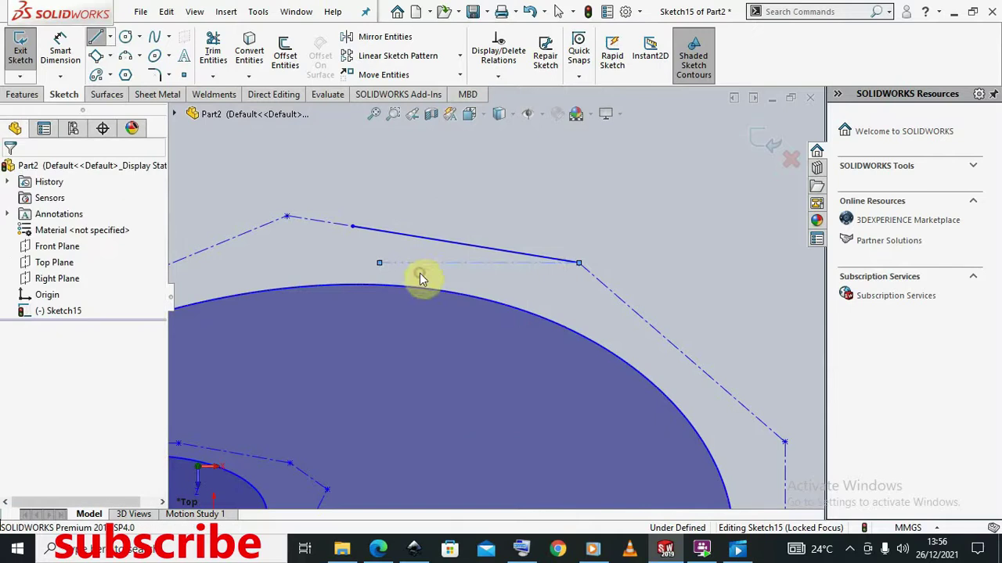
# Dimension the angle between the sloped line and the horizontal centerline, accepting the proposed value.
pyautogui.click(60, 46)
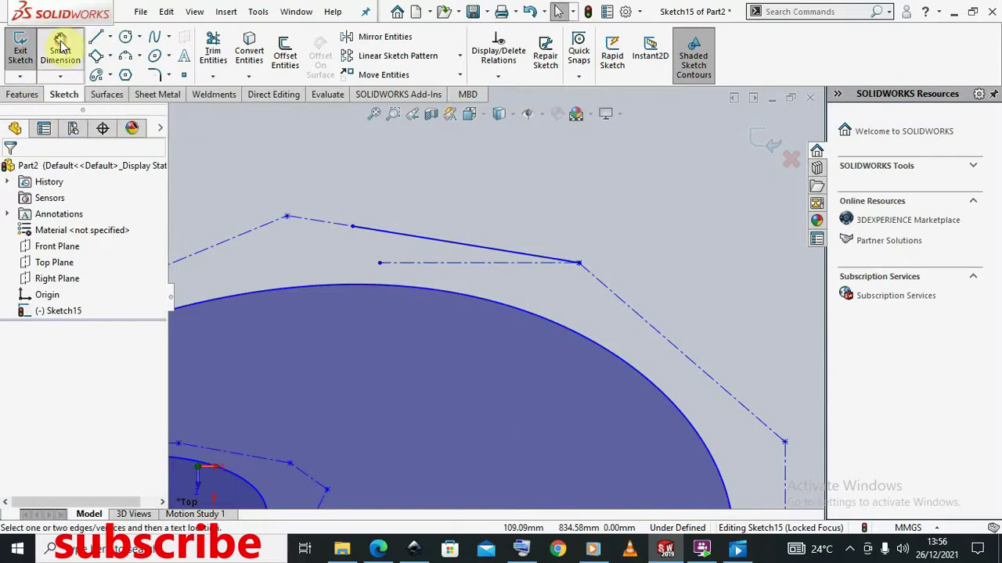
pyautogui.click(483, 252)
pyautogui.click(490, 264)
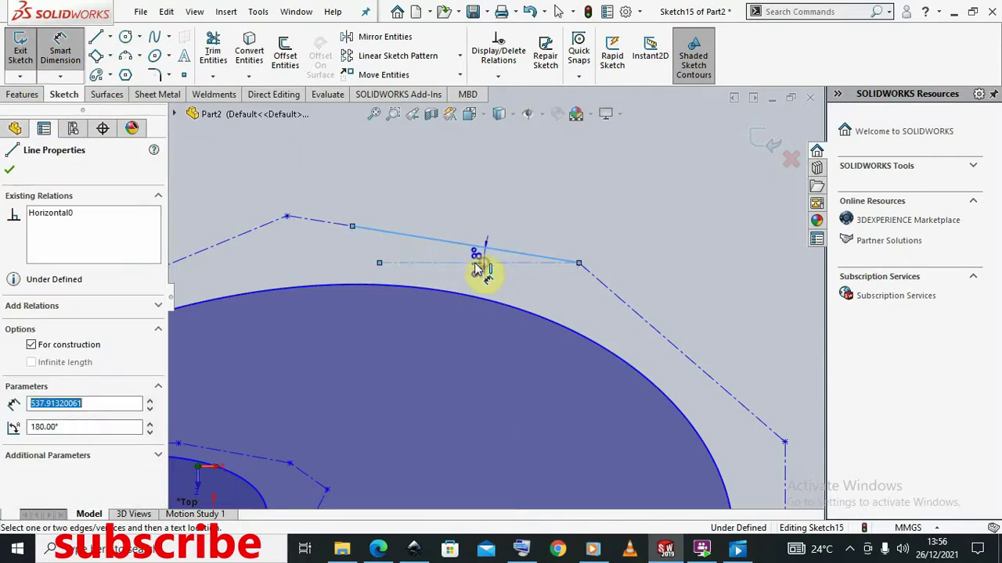
pyautogui.click(425, 257)
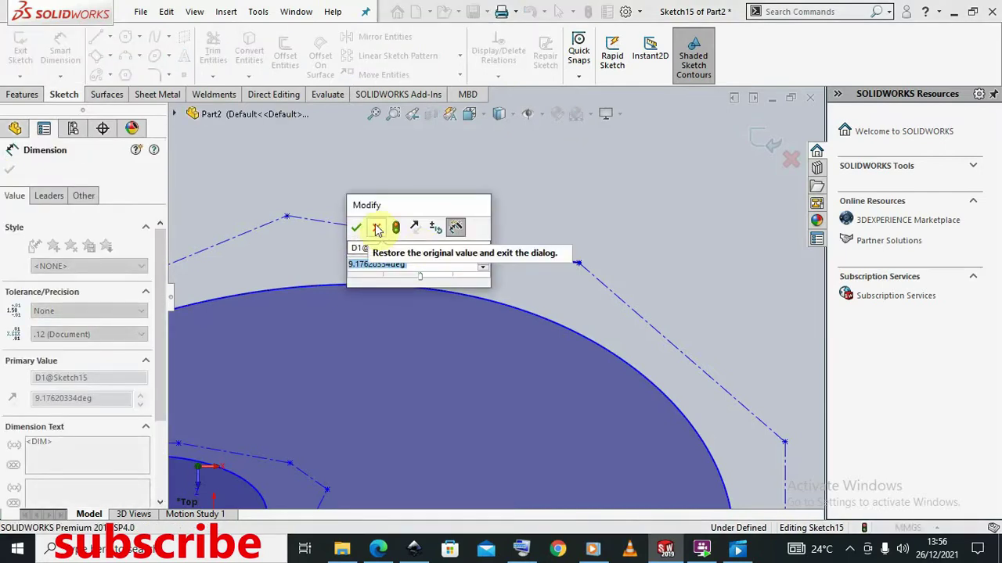
pyautogui.click(358, 227)
pyautogui.scroll(3, 505, 242)
pyautogui.scroll(3, 505, 242)
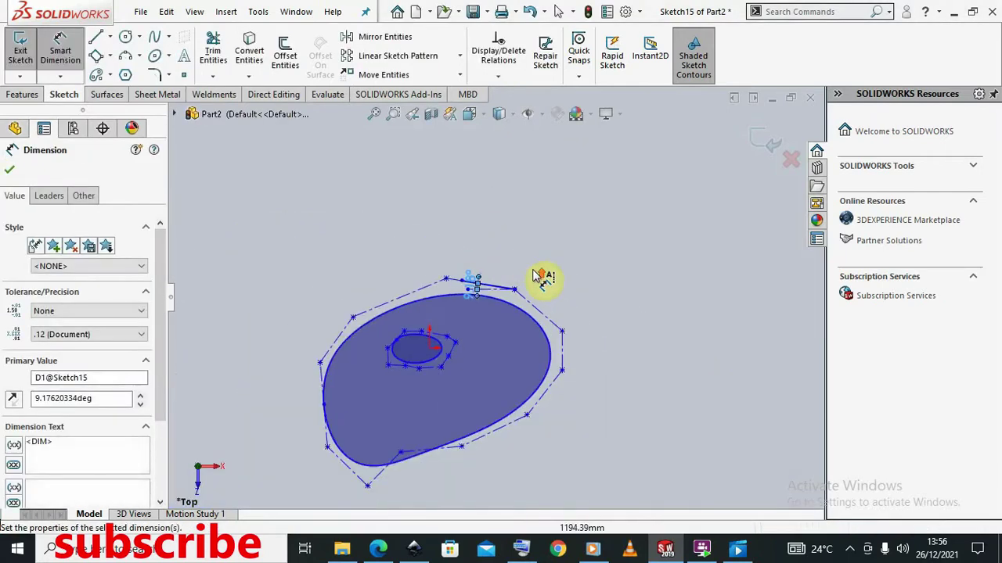
pyautogui.scroll(-4, 459, 333)
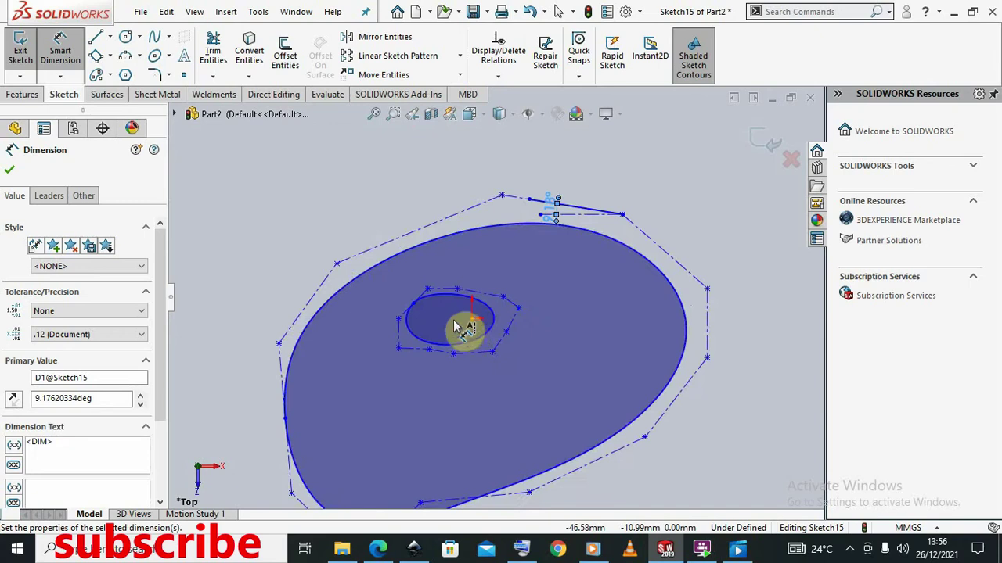
# Start a B-Spline: Degree 5 style spline at the upper left of the closed shapes, placing control vertices in a wave above them.
pyautogui.click(169, 56)
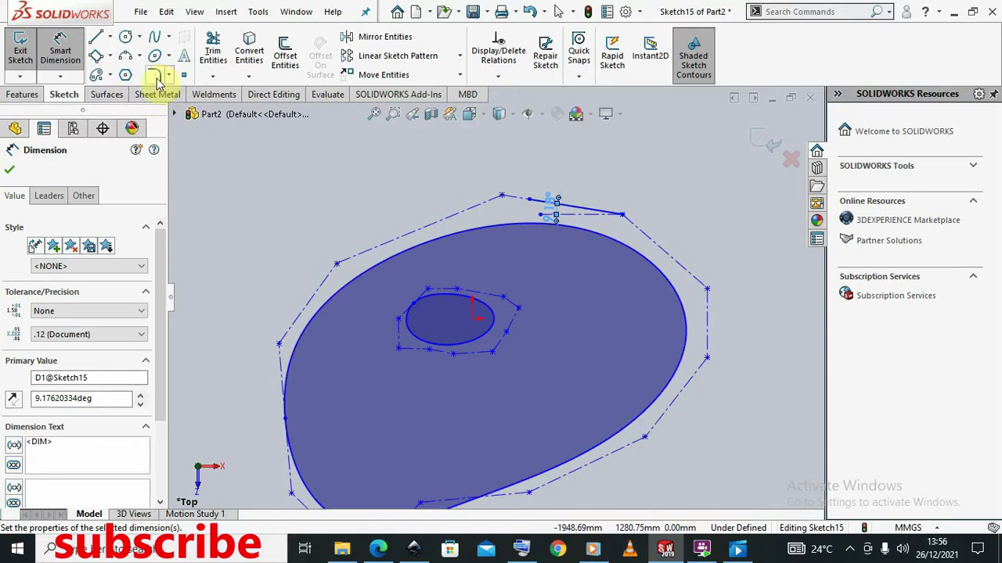
pyautogui.click(169, 37)
pyautogui.click(182, 70)
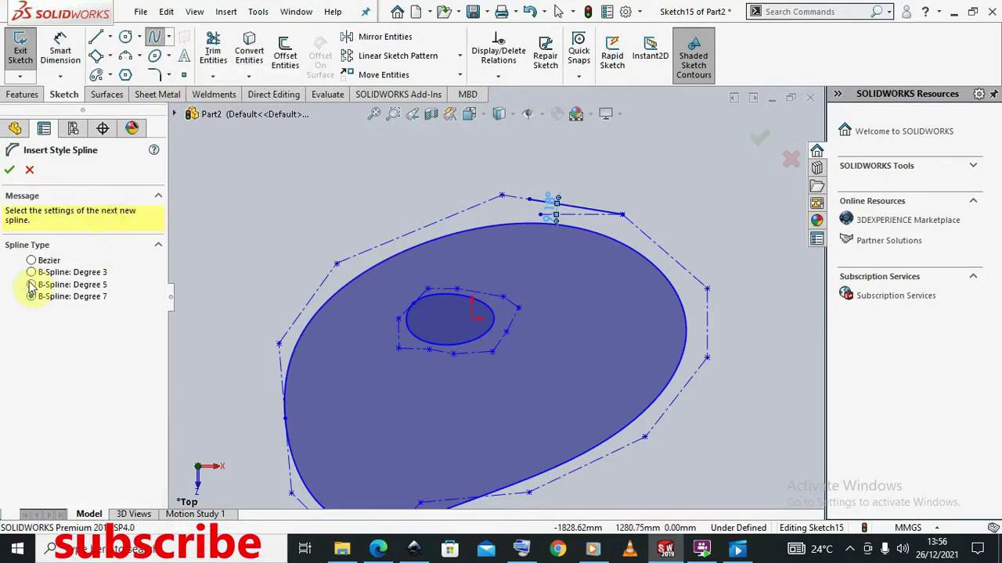
pyautogui.click(31, 285)
pyautogui.scroll(5, 436, 306)
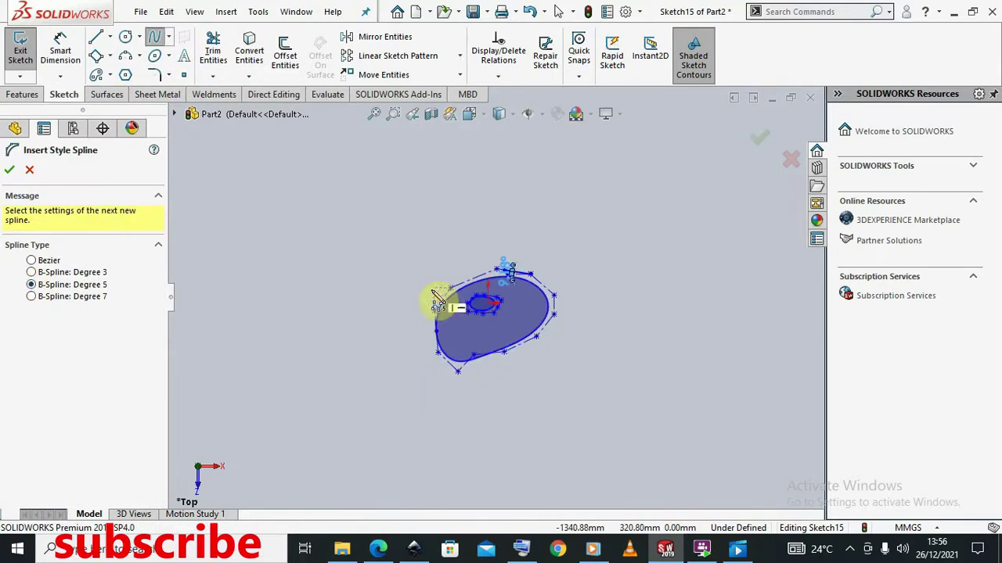
pyautogui.click(295, 206)
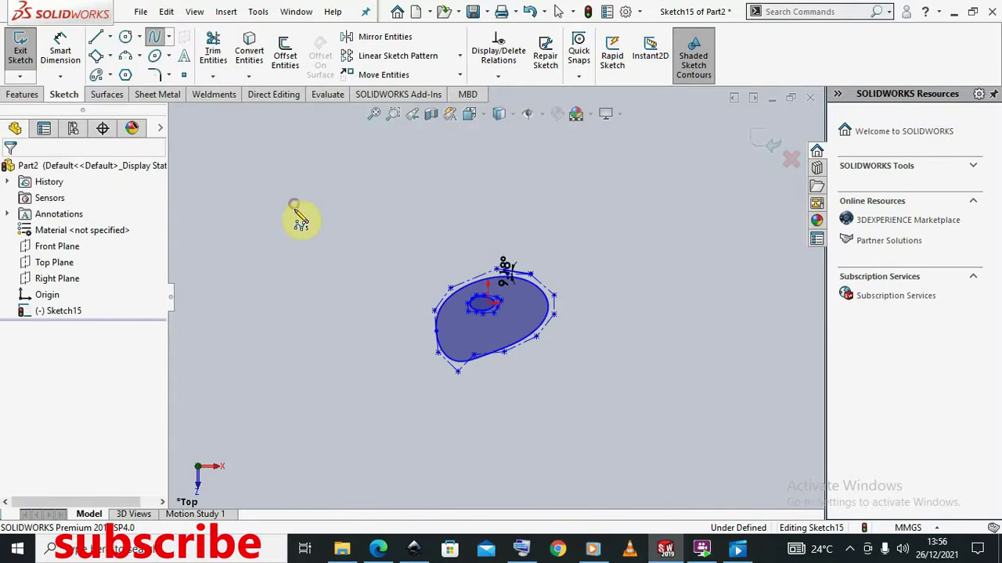
pyautogui.click(305, 284)
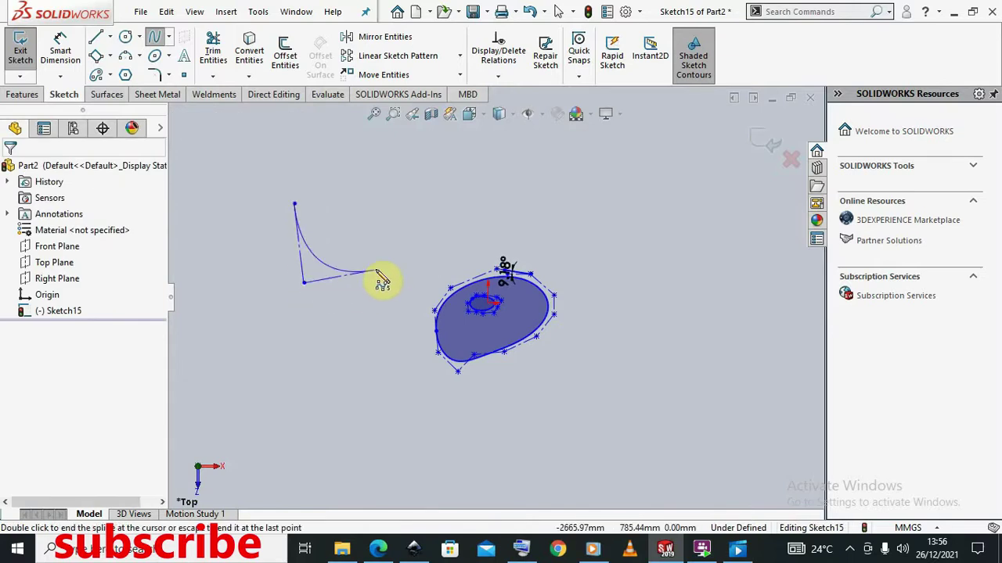
pyautogui.click(387, 263)
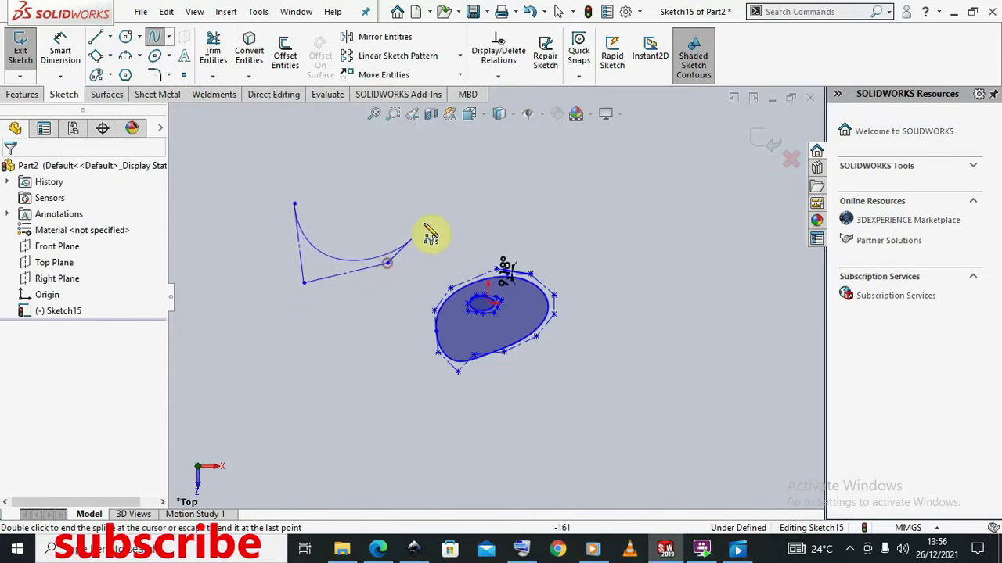
pyautogui.click(452, 177)
pyautogui.click(541, 168)
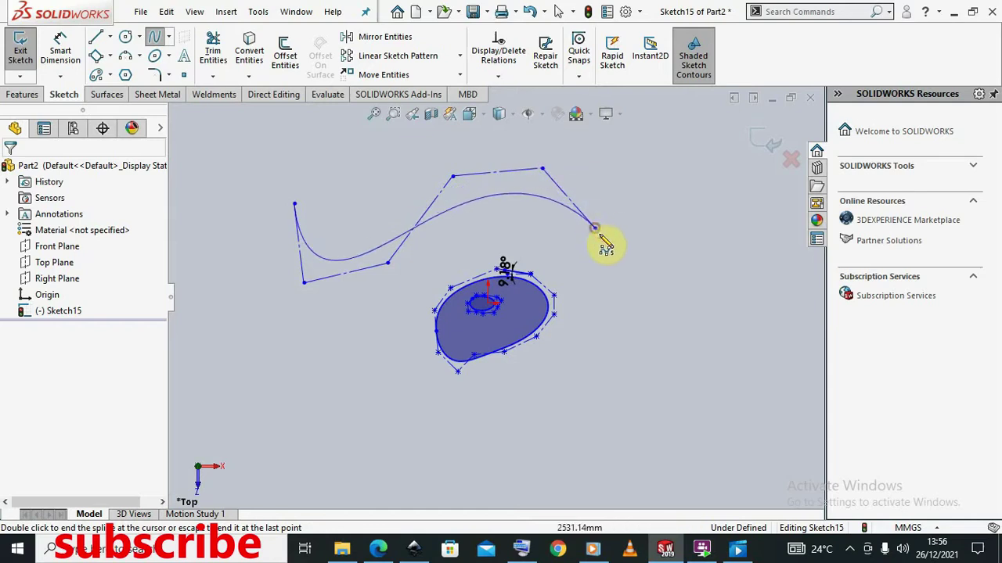
pyautogui.click(595, 228)
# Continue the degree 5 style spline's control vertices down the right side, around an outlying right lobe and back below the closed shapes.
pyautogui.click(603, 315)
pyautogui.click(585, 406)
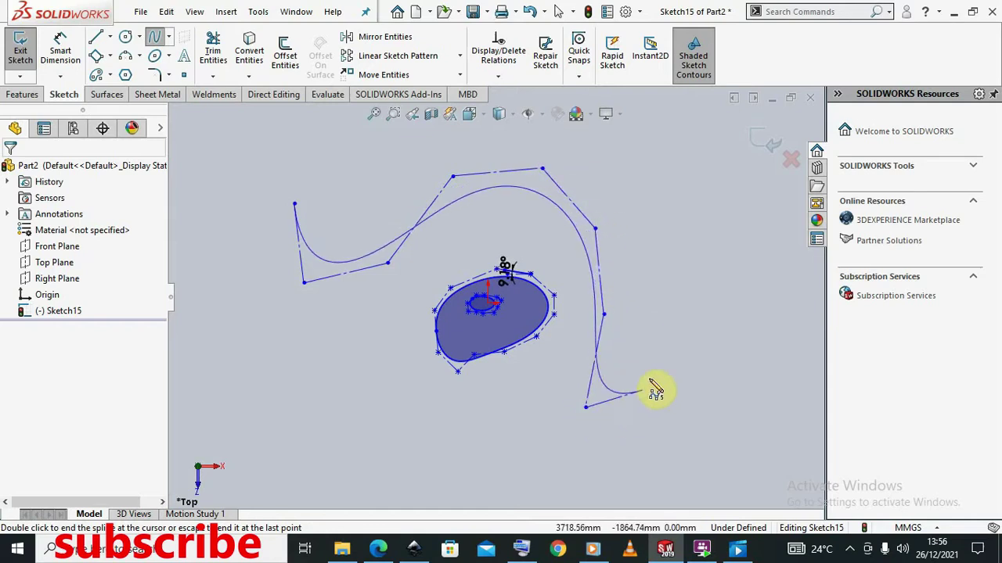
pyautogui.click(662, 347)
pyautogui.click(693, 252)
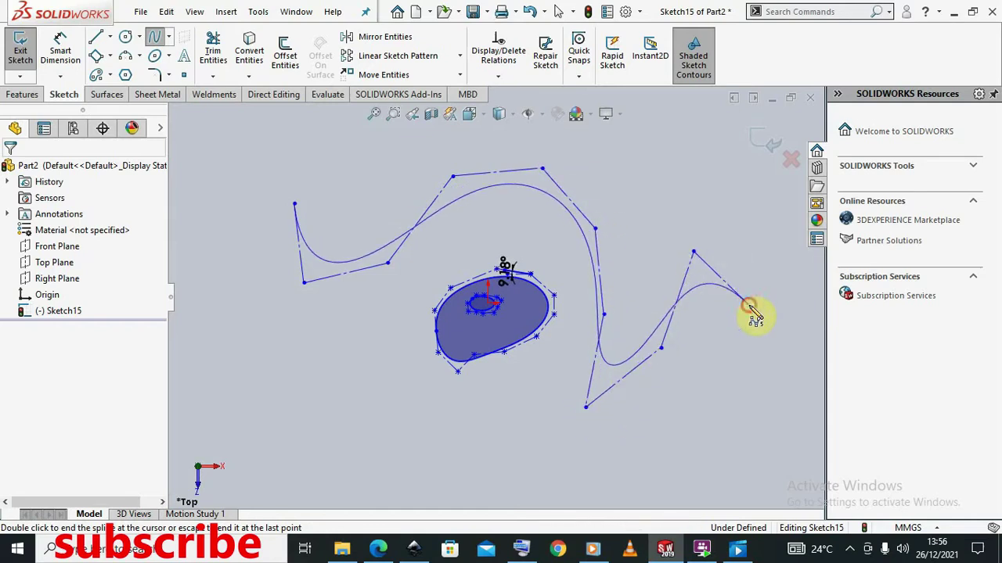
pyautogui.click(749, 305)
pyautogui.click(689, 439)
pyautogui.click(556, 482)
# Continue the degree 5 style spline's control vertices up the left side, close it on its start point and end the command.
pyautogui.press('z')
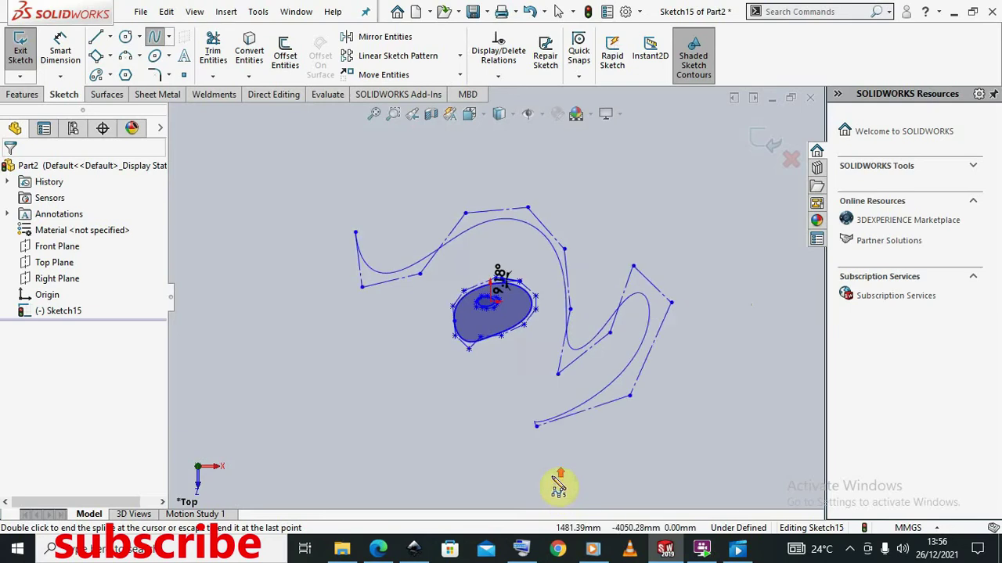
pyautogui.click(435, 427)
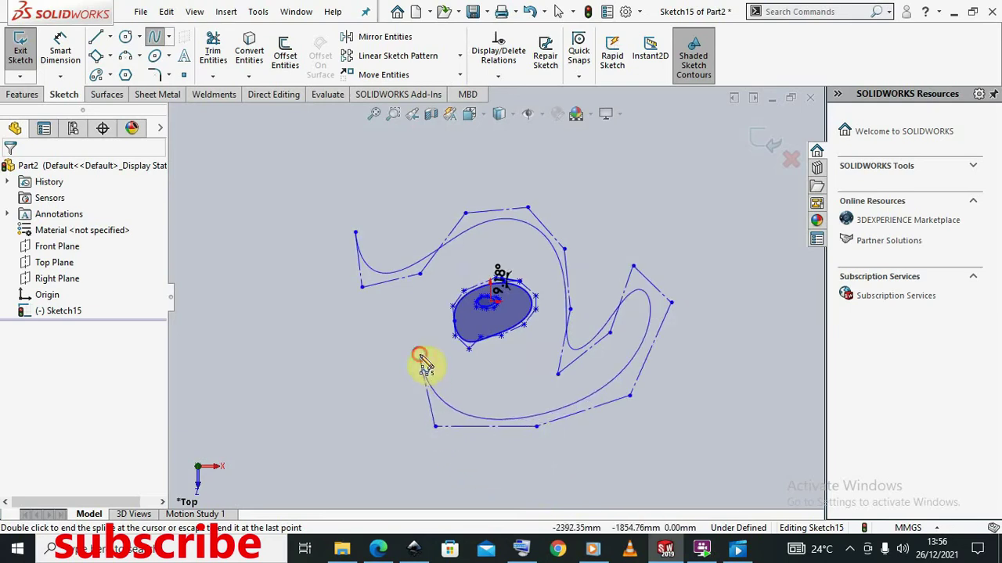
pyautogui.click(420, 354)
pyautogui.click(390, 318)
pyautogui.click(303, 295)
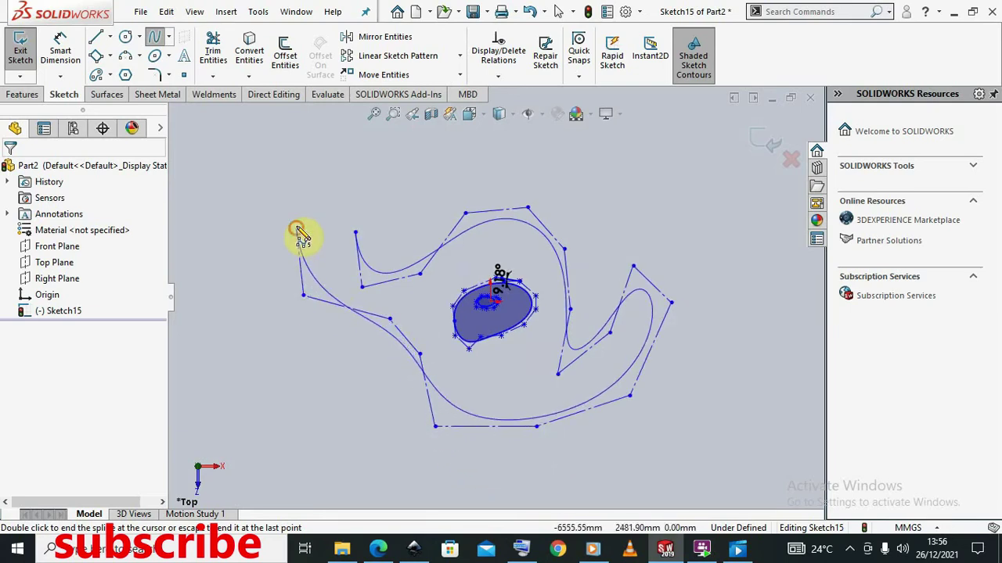
pyautogui.click(296, 228)
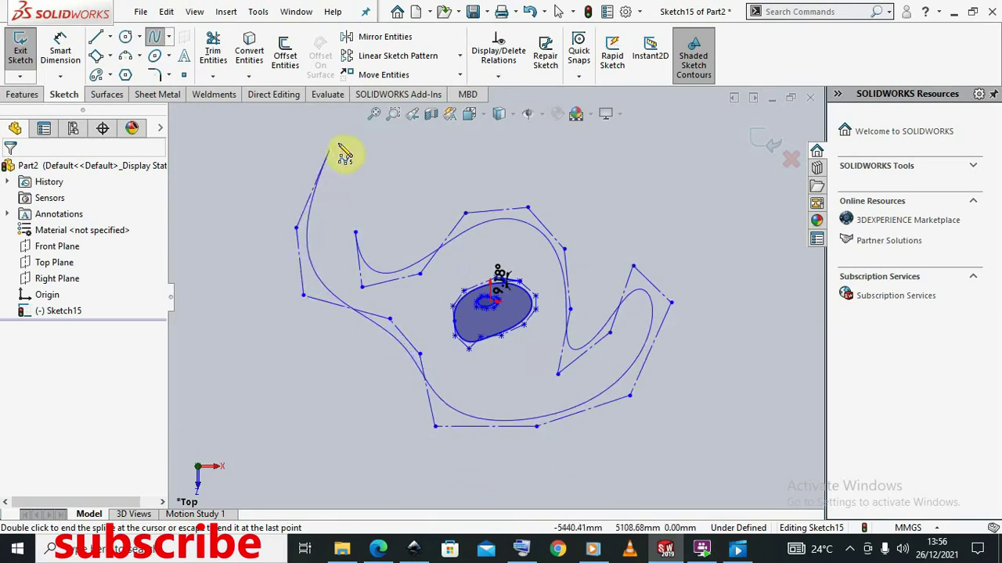
pyautogui.doubleClick(356, 234)
pyautogui.rightClick(360, 213)
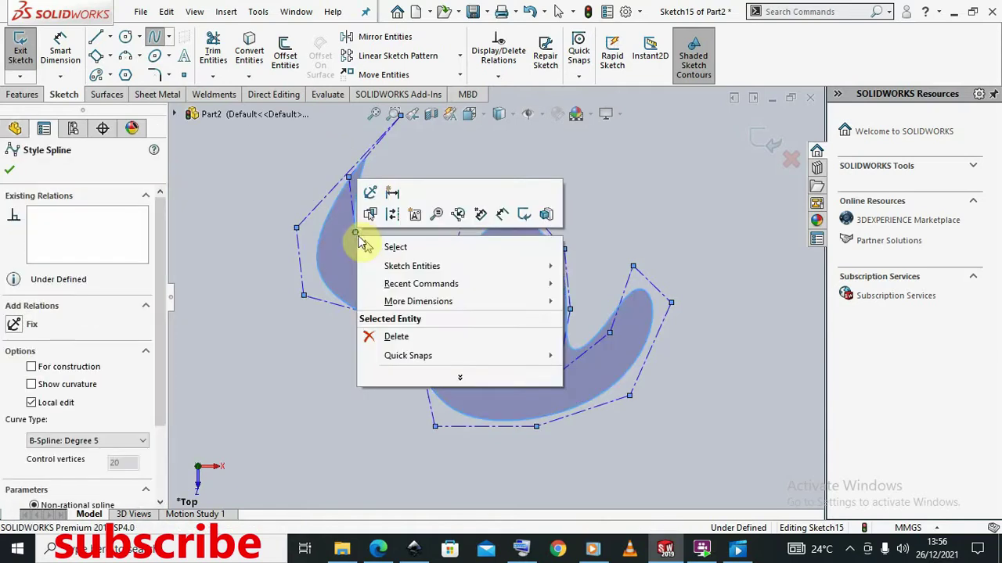
pyautogui.click(413, 247)
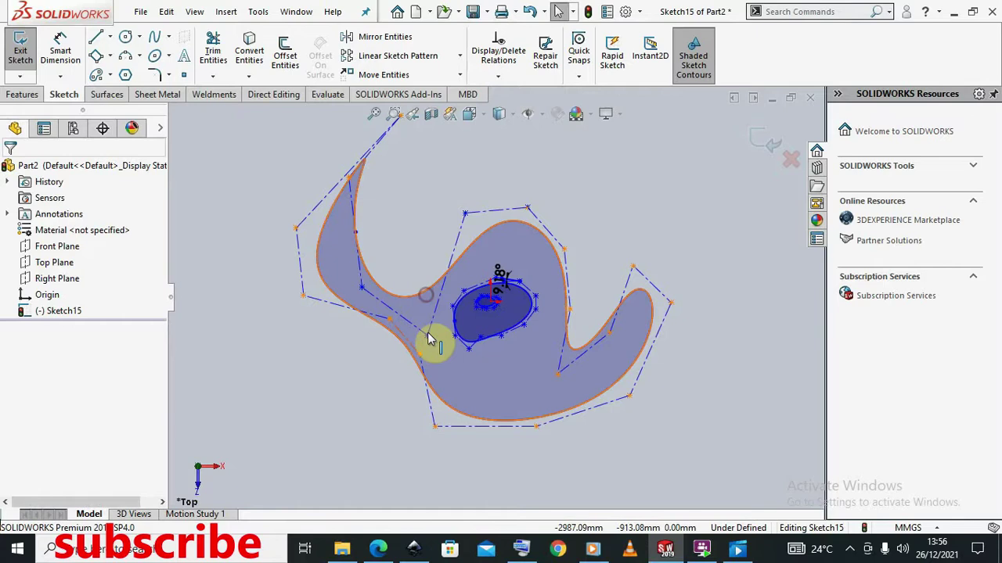
# Reshape the degree 5 style spline by moving control vertices of its upper left lobe inward and slightly lowering those at the right lobe's tip.
pyautogui.moveTo(427, 335)
pyautogui.mouseDown()
pyautogui.moveTo(425, 295)
pyautogui.moveTo(425, 330)
pyautogui.mouseUp()
pyautogui.click(381, 230)
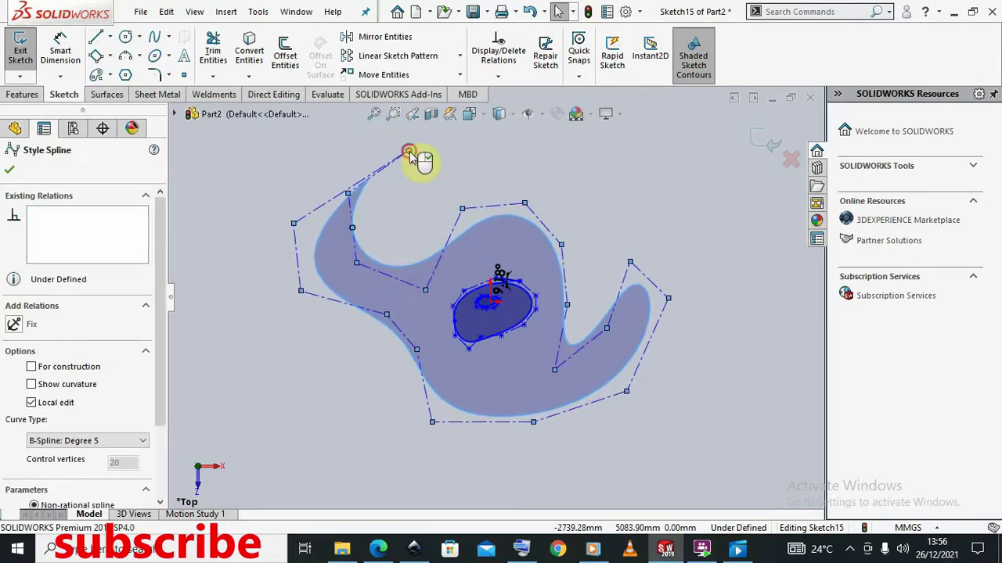
pyautogui.moveTo(408, 150); pyautogui.dragTo(366, 202)
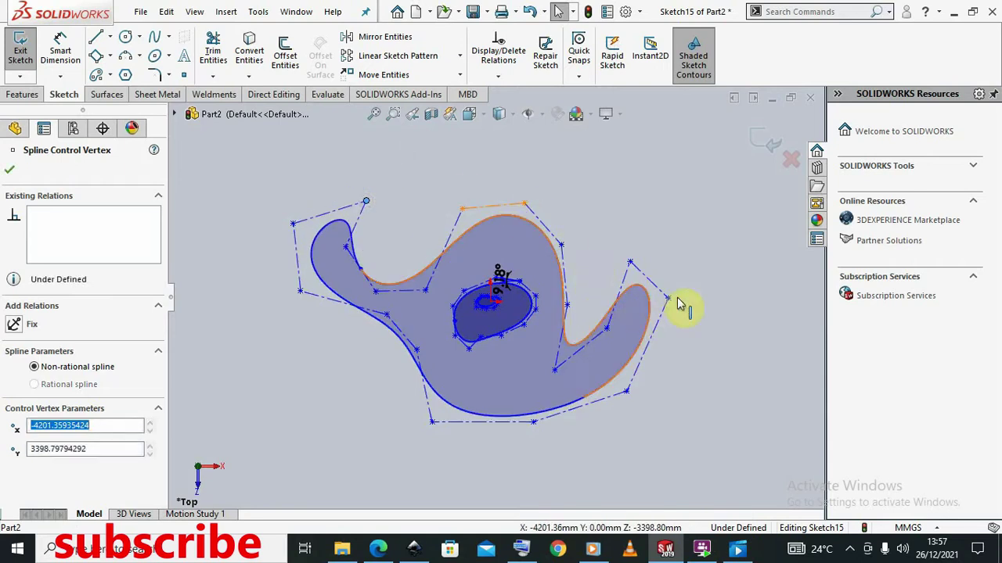
pyautogui.moveTo(633, 263); pyautogui.dragTo(630, 278)
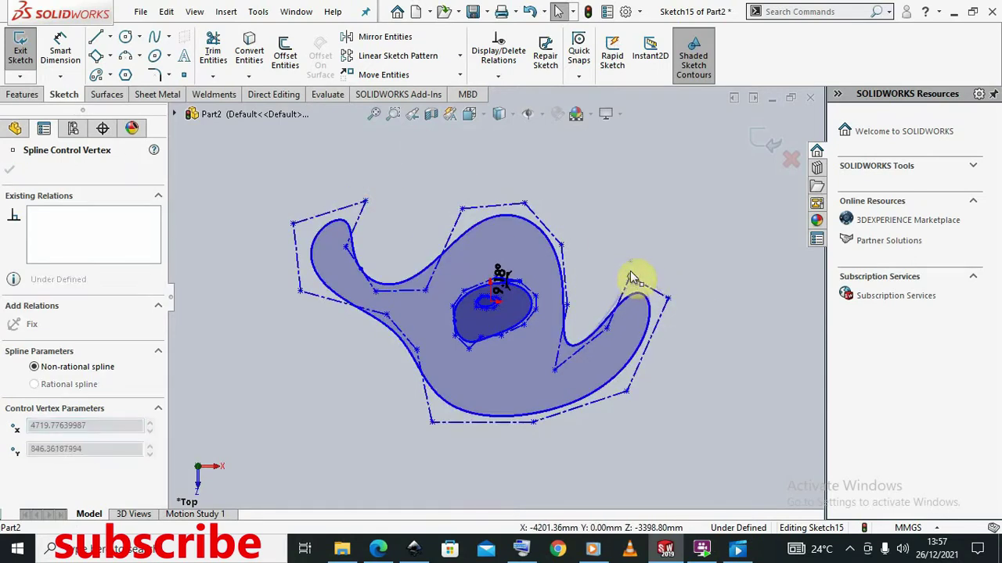
pyautogui.moveTo(661, 319); pyautogui.dragTo(666, 307)
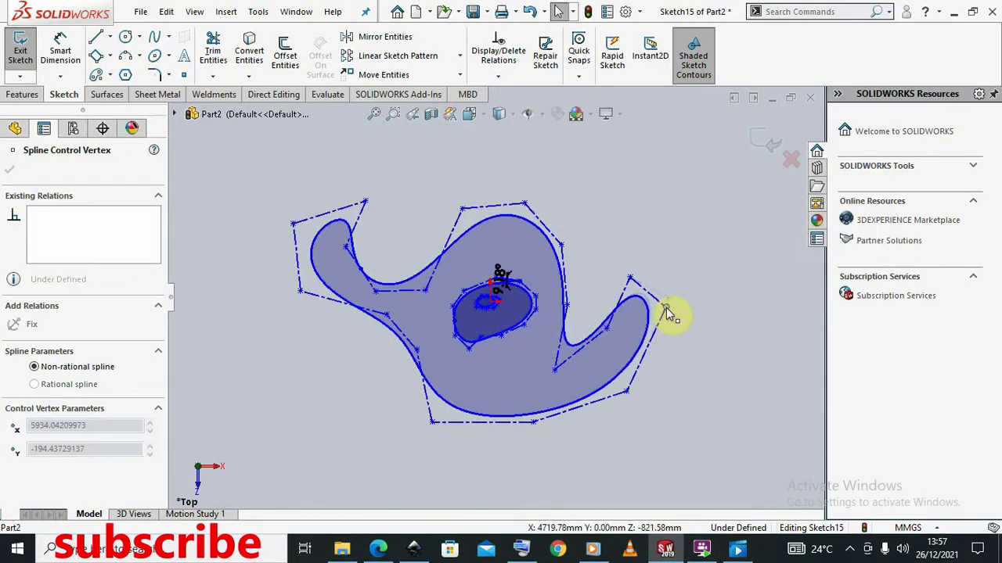
pyautogui.click(8, 172)
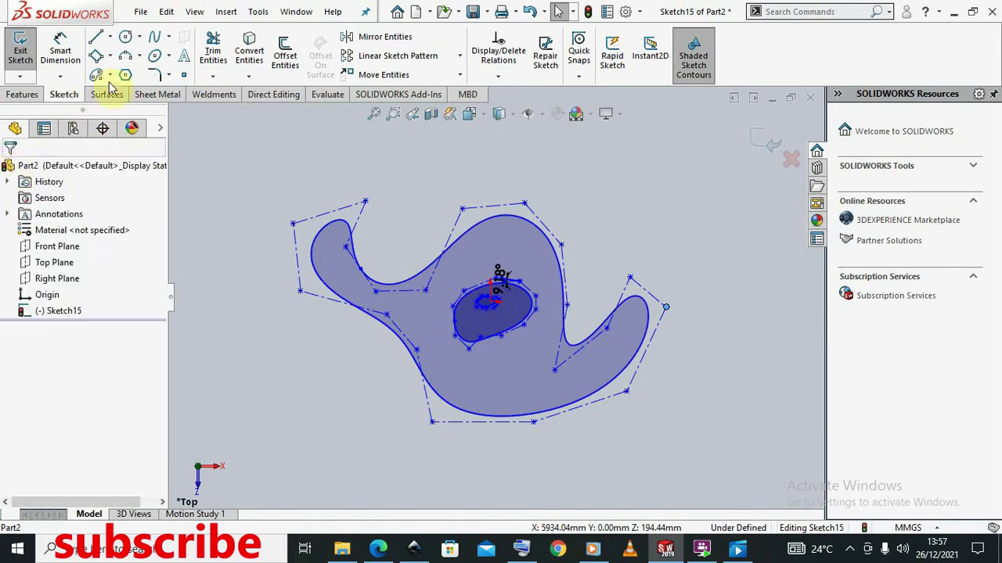
# Draw a closed Bezier style spline to the lower left of the degree 5 spline, ending it on its start point.
pyautogui.click(167, 56)
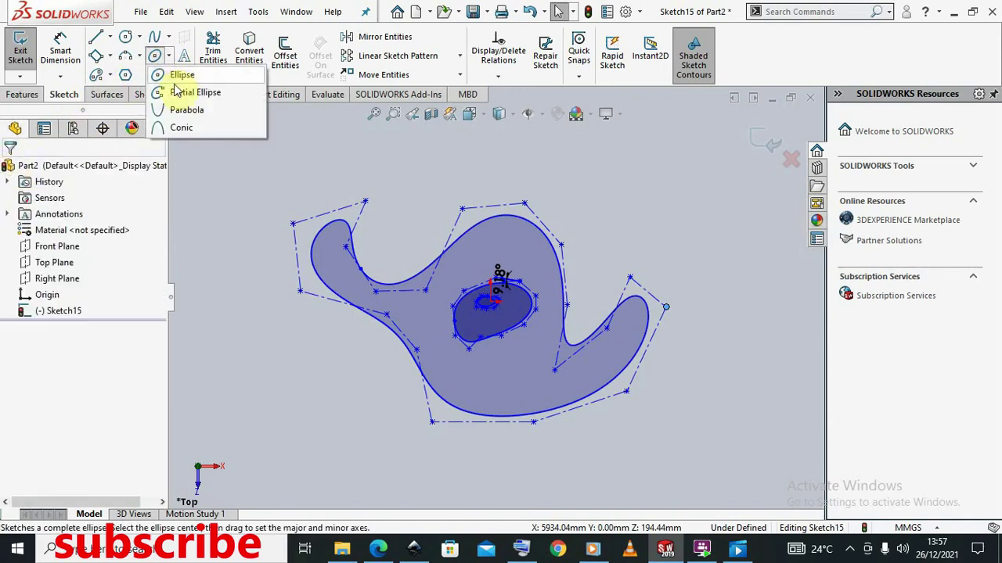
pyautogui.click(168, 37)
pyautogui.click(184, 73)
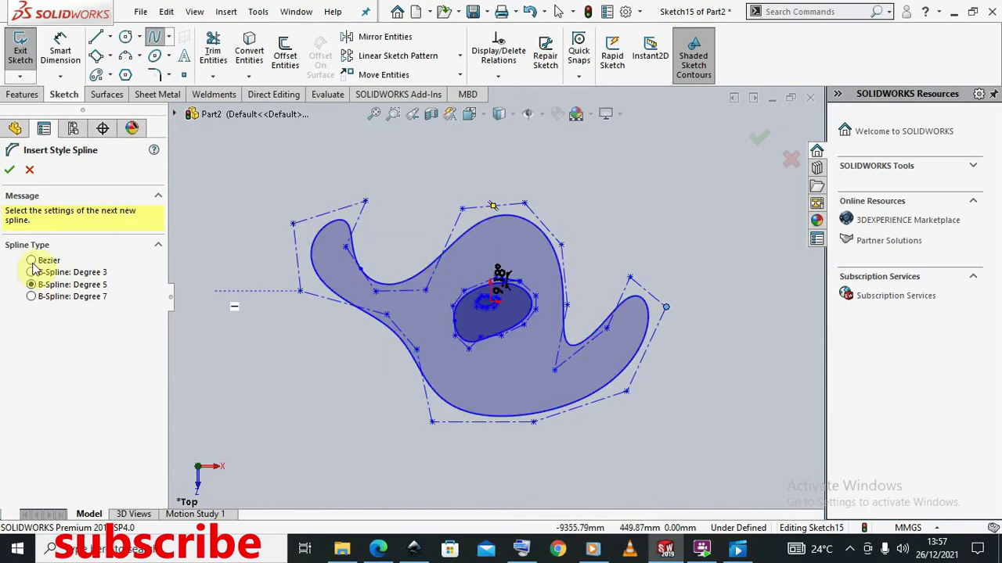
pyautogui.click(268, 411)
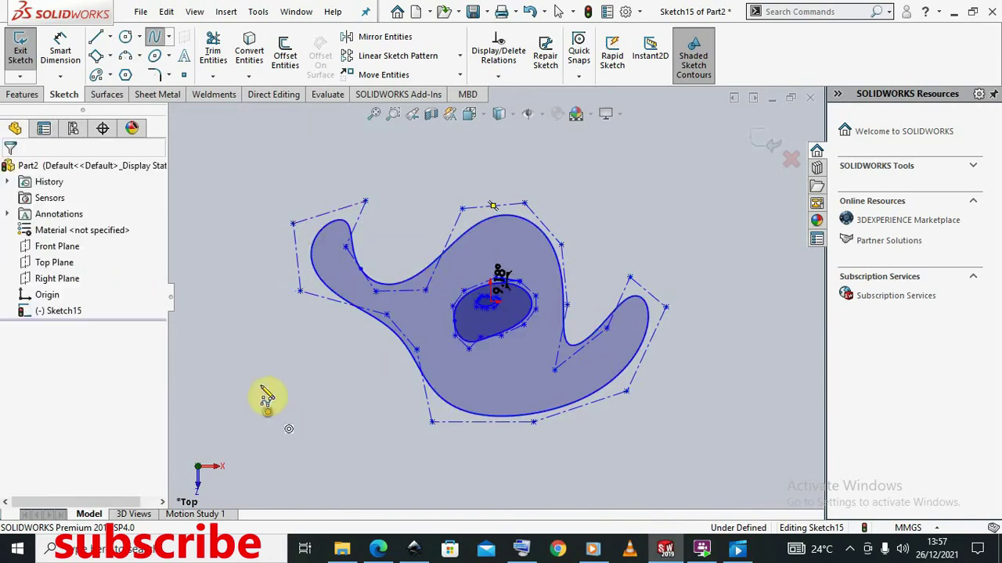
pyautogui.click(251, 304)
pyautogui.click(302, 324)
pyautogui.click(339, 391)
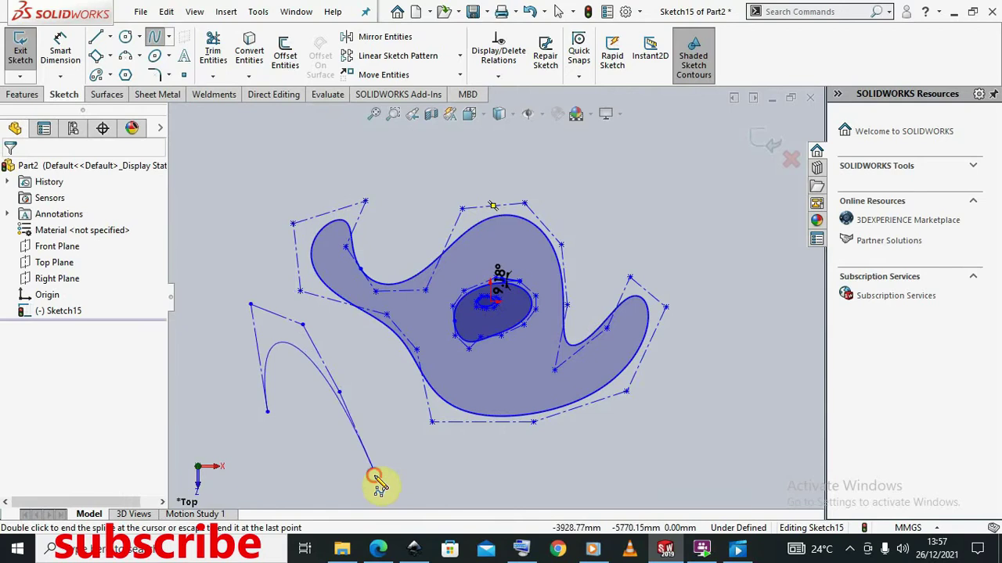
pyautogui.click(374, 475)
pyautogui.click(268, 411)
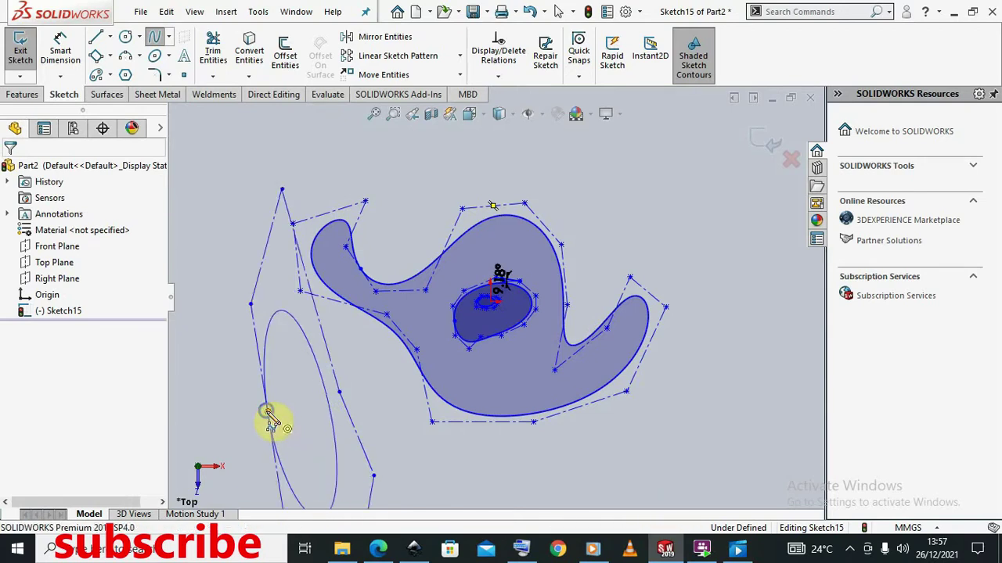
pyautogui.rightClick(268, 412)
pyautogui.click(312, 421)
pyautogui.press('z')
pyautogui.press('z')
pyautogui.press('z')
pyautogui.press('z')
pyautogui.press('z')
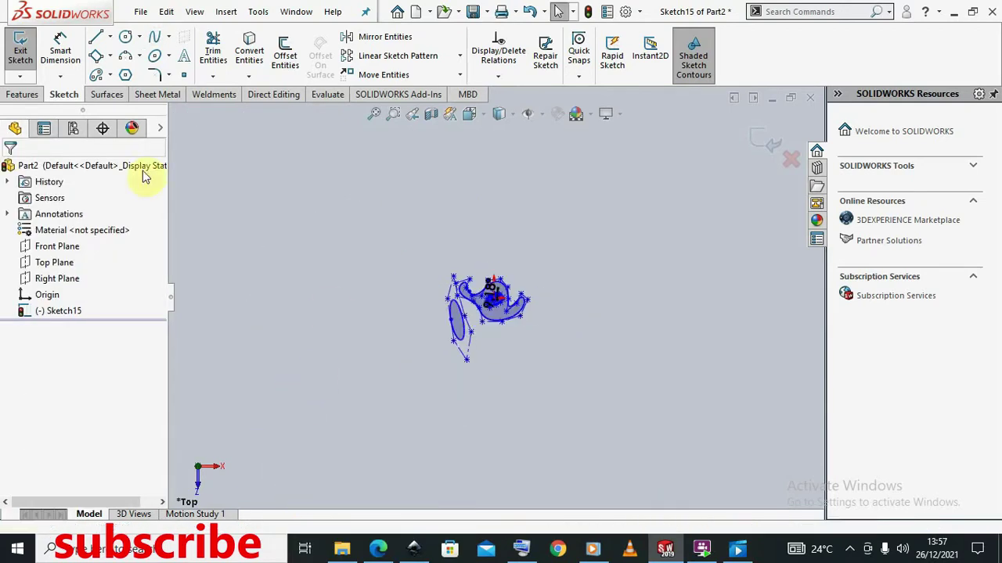
pyautogui.click(168, 37)
pyautogui.click(178, 93)
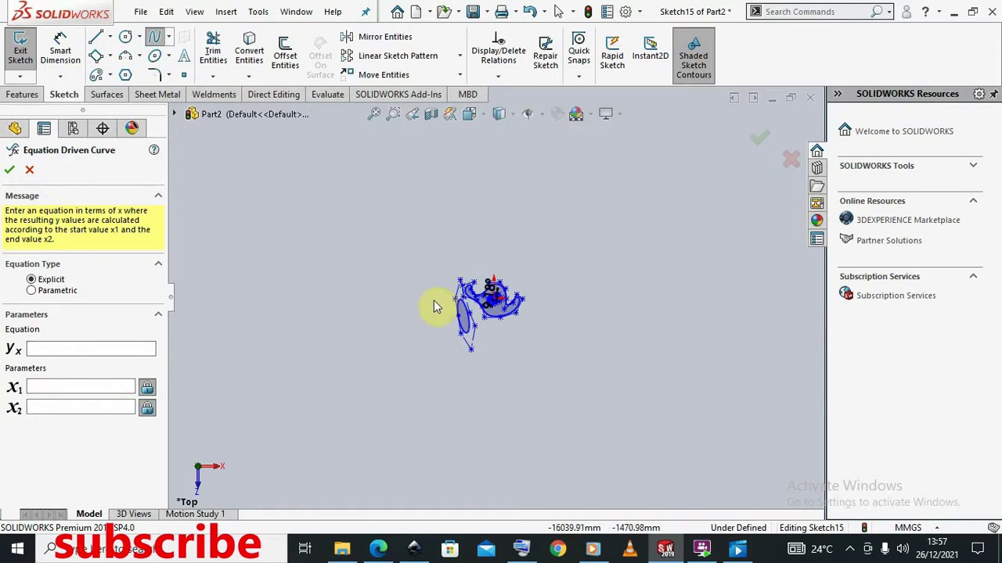
pyautogui.click(30, 170)
# Examine the Equation Driven Curve settings with the Explicit equation type and close them without creating a curve.
pyautogui.moveTo(395, 216)
pyautogui.mouseDown()
pyautogui.moveTo(551, 378)
pyautogui.moveTo(571, 385)
pyautogui.mouseUp()
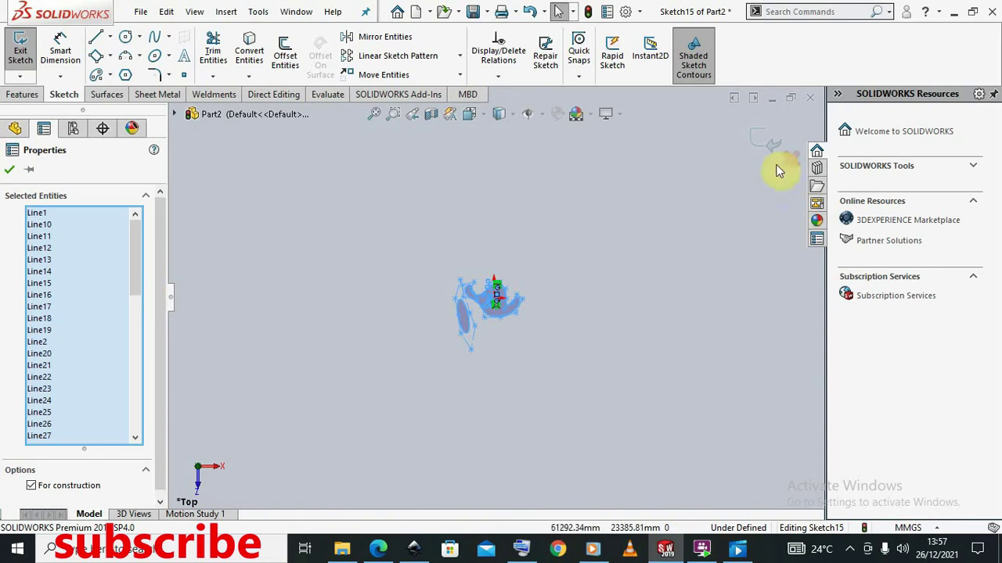
pyautogui.click(169, 76)
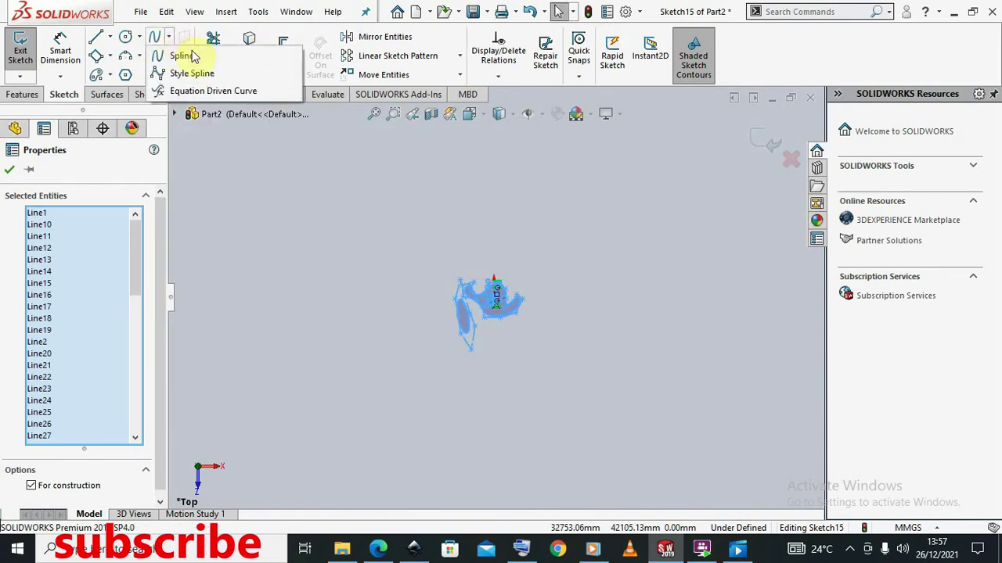
pyautogui.click(168, 36)
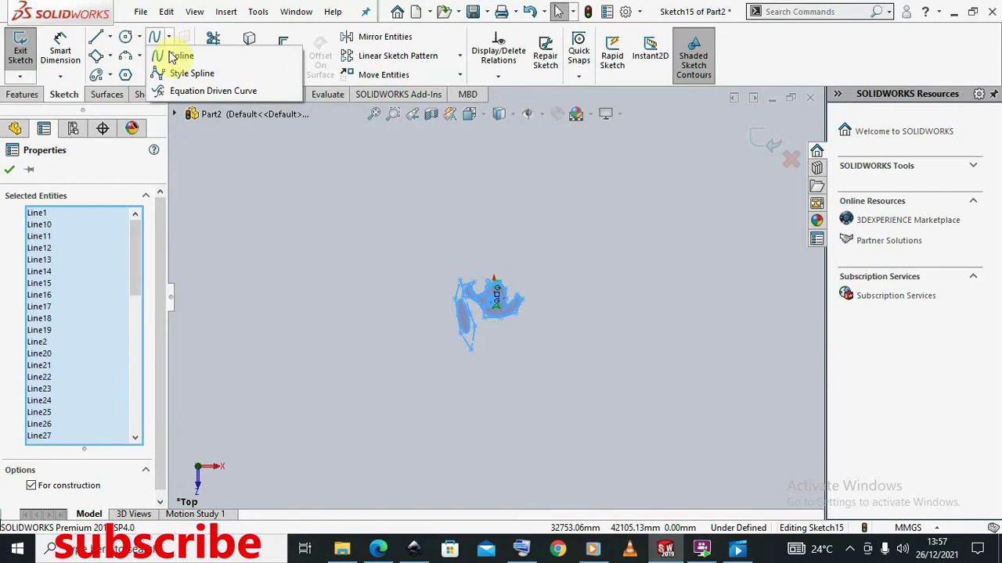
pyautogui.click(177, 91)
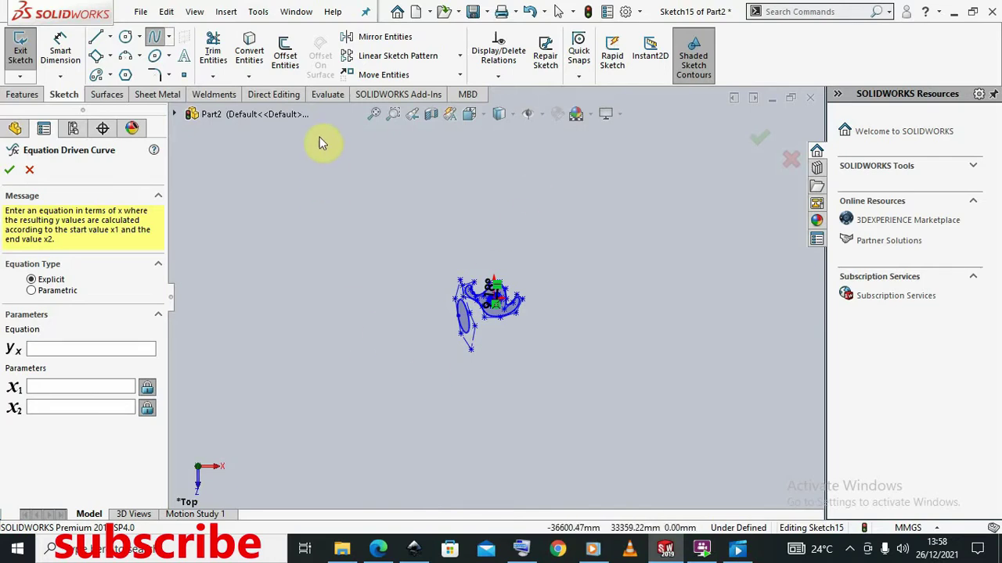
pyautogui.click(30, 168)
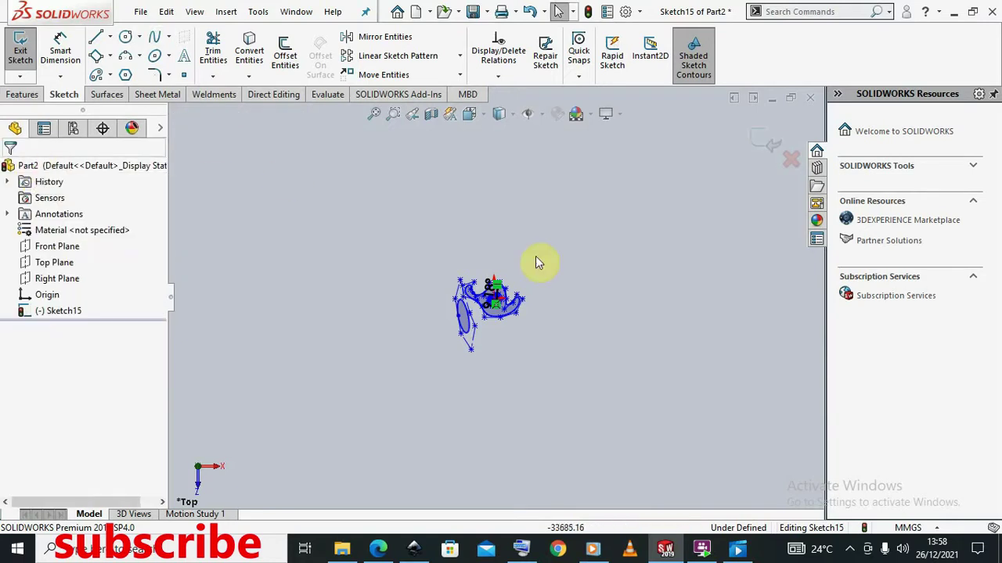
# Clear the selection of all spline entities and exit the sketch.
pyautogui.moveTo(428, 237)
pyautogui.mouseDown()
pyautogui.moveTo(481, 352)
pyautogui.moveTo(555, 362)
pyautogui.mouseUp()
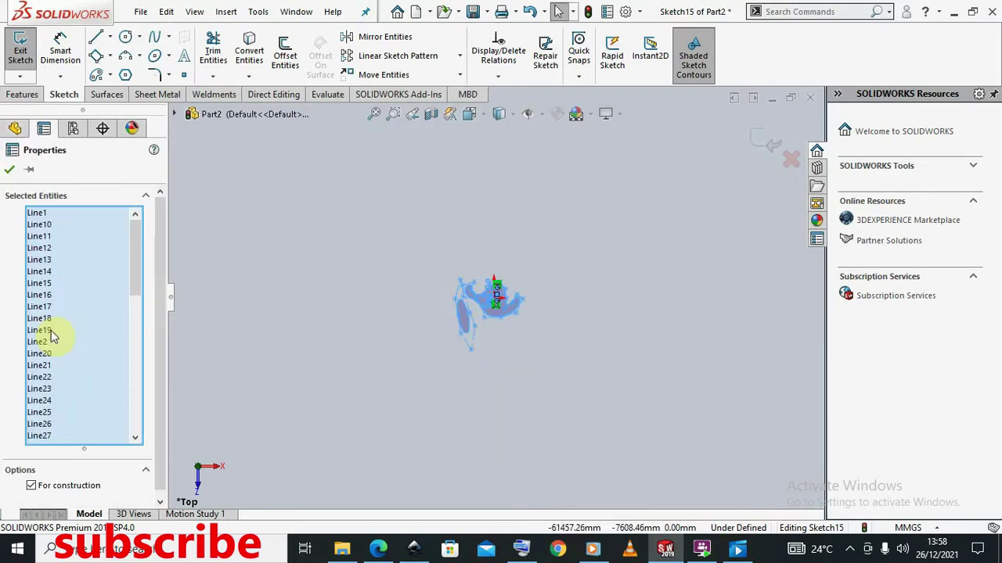
pyautogui.click(9, 169)
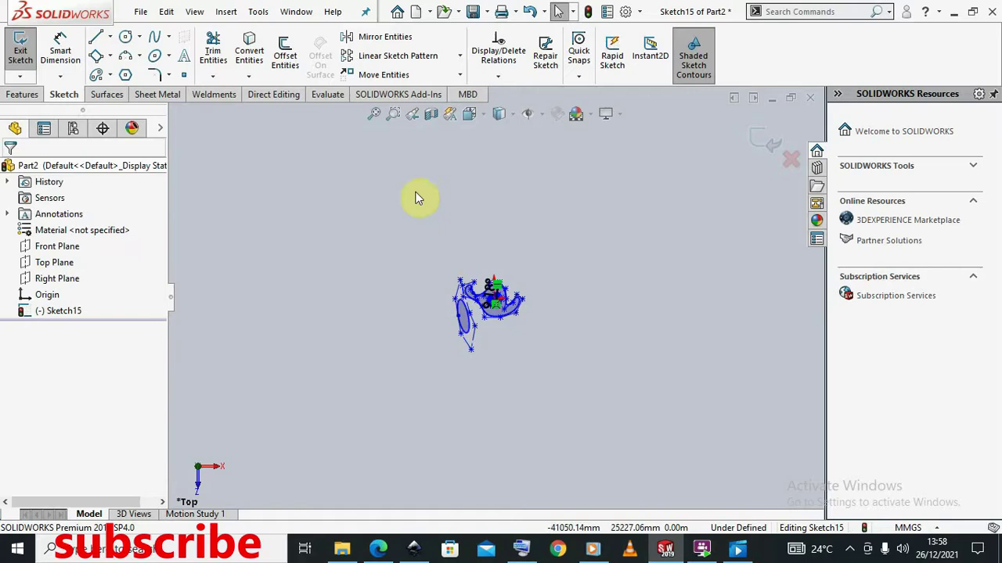
pyautogui.click(770, 143)
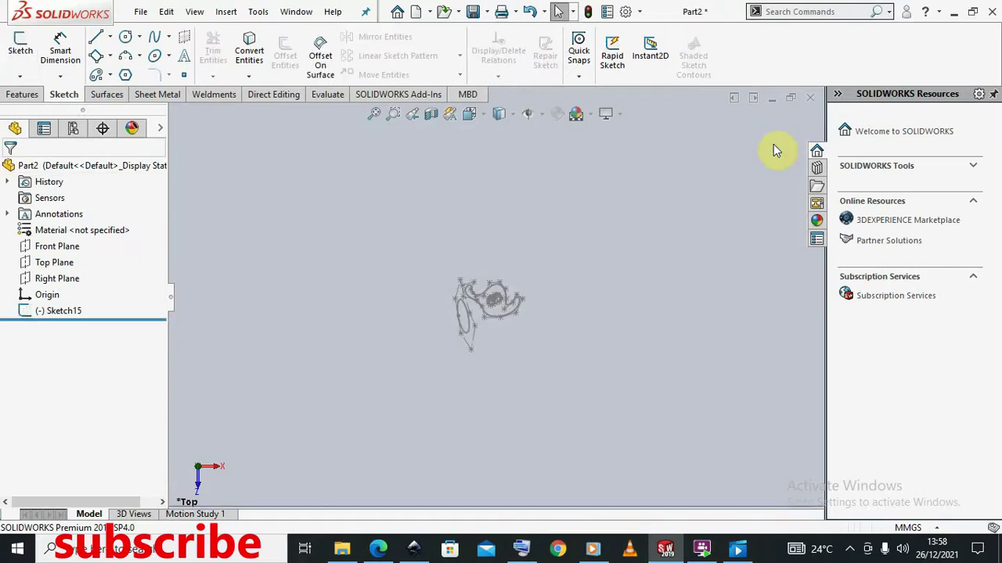
pyautogui.moveTo(416, 238)
pyautogui.mouseDown()
pyautogui.moveTo(412, 304)
pyautogui.moveTo(576, 379)
pyautogui.mouseUp()
pyautogui.click(49, 311)
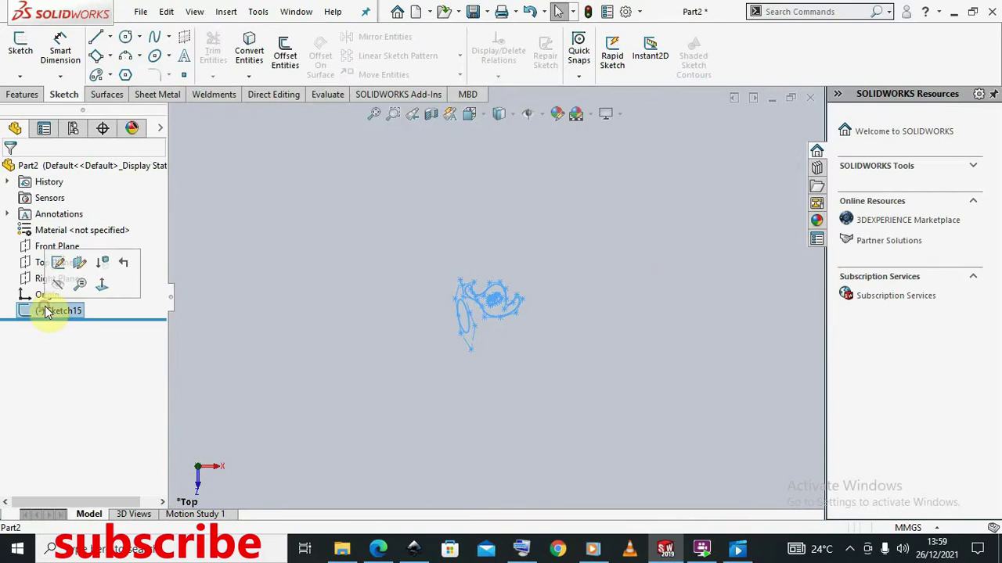
pyautogui.click(58, 264)
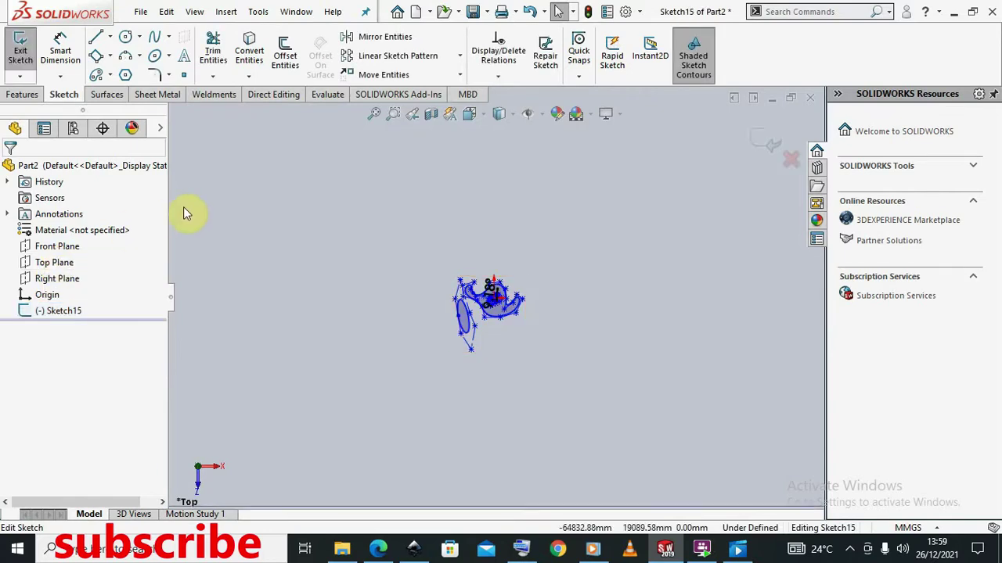
pyautogui.rightClick(58, 313)
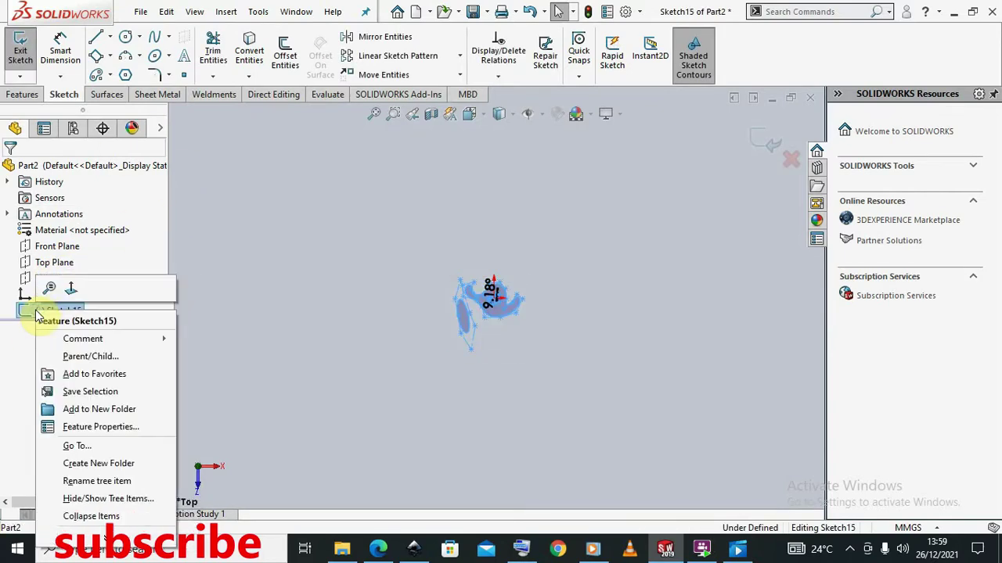
pyautogui.click(286, 250)
pyautogui.click(405, 284)
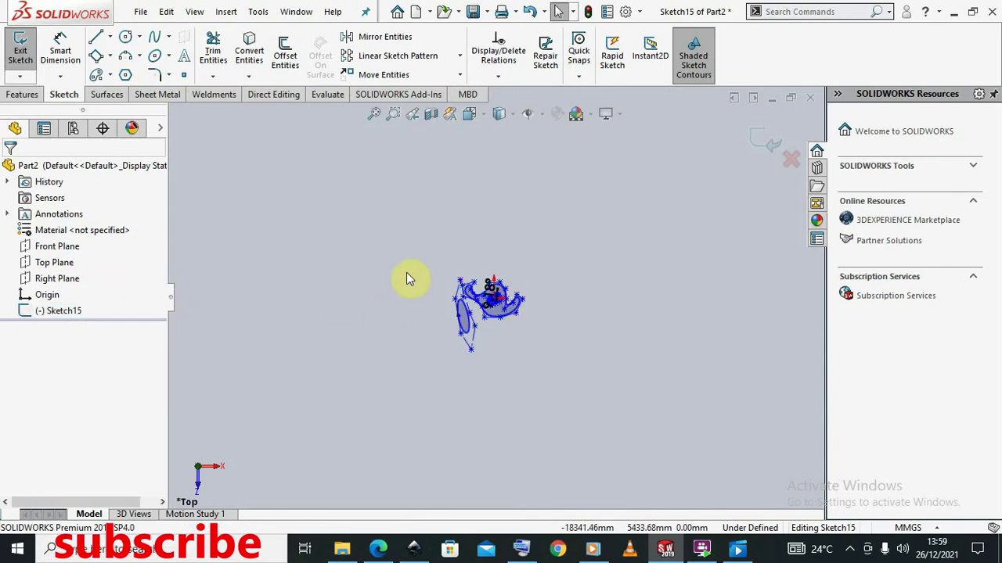
pyautogui.rightClick(72, 313)
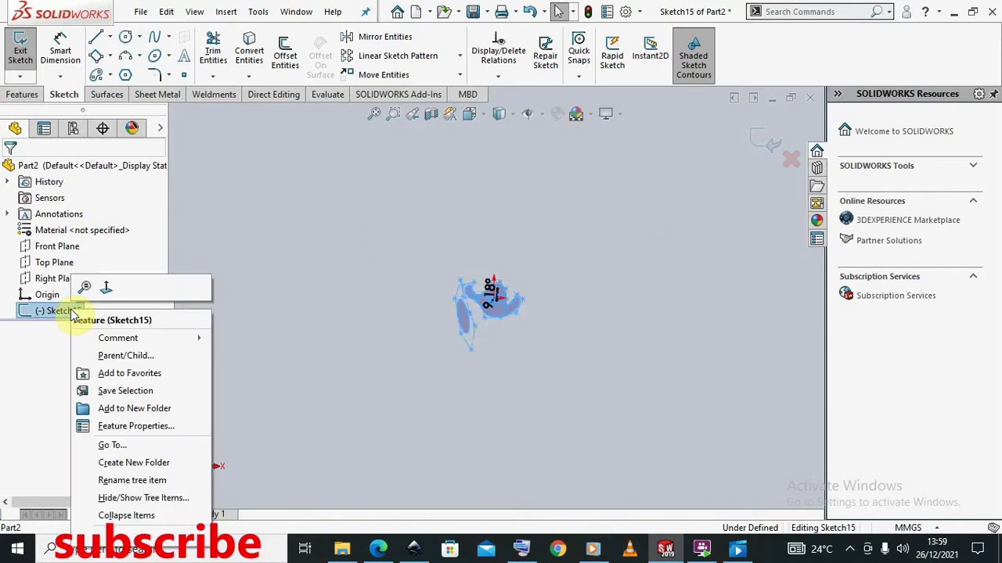
pyautogui.click(765, 134)
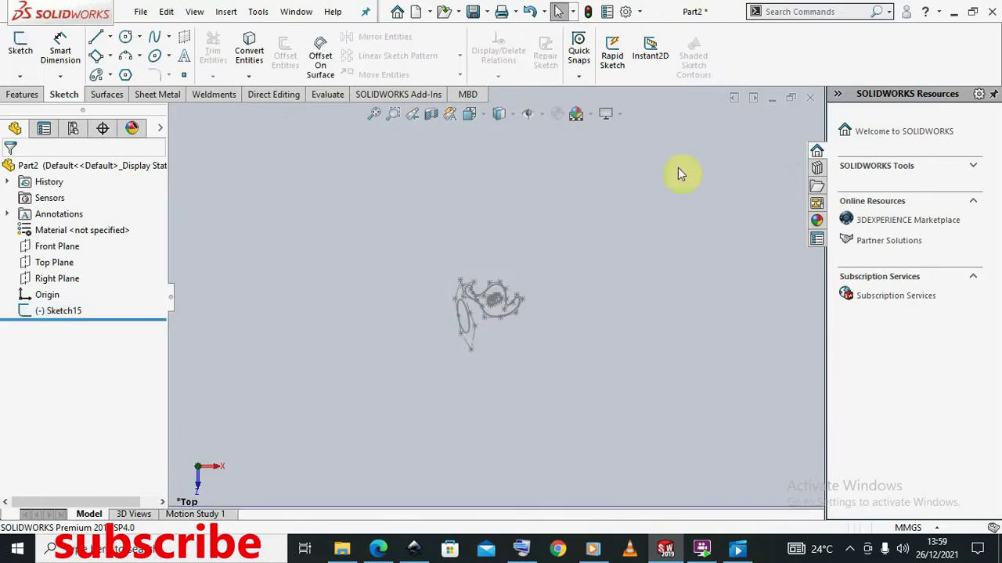
# Delete the sketch containing all the spline curves from the part.
pyautogui.rightClick(36, 314)
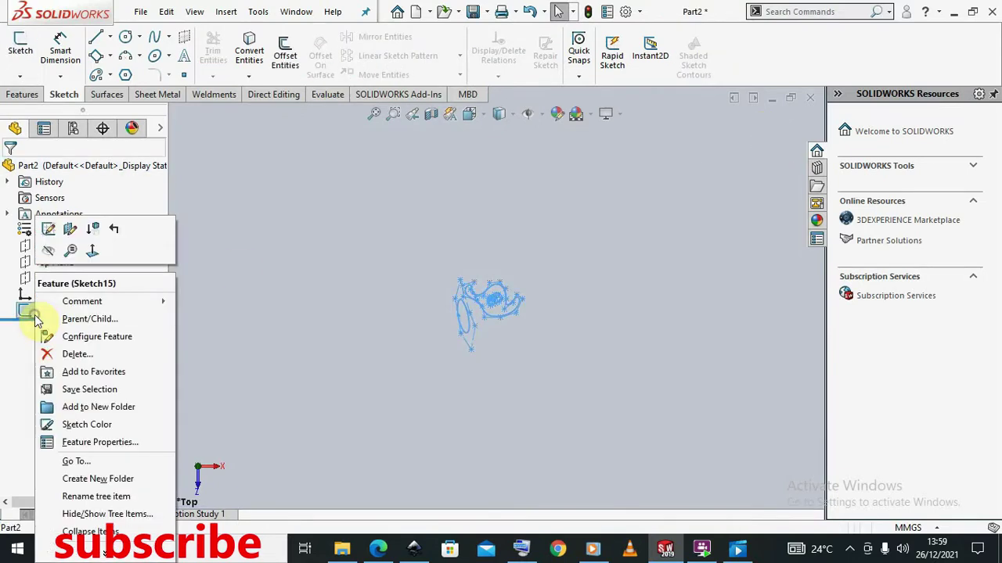
pyautogui.click(52, 352)
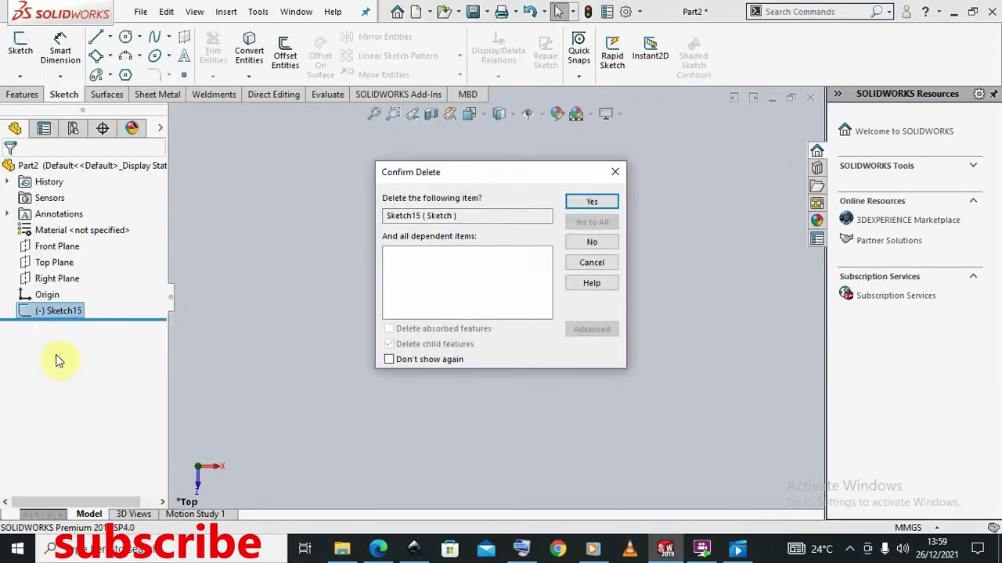
pyautogui.click(587, 202)
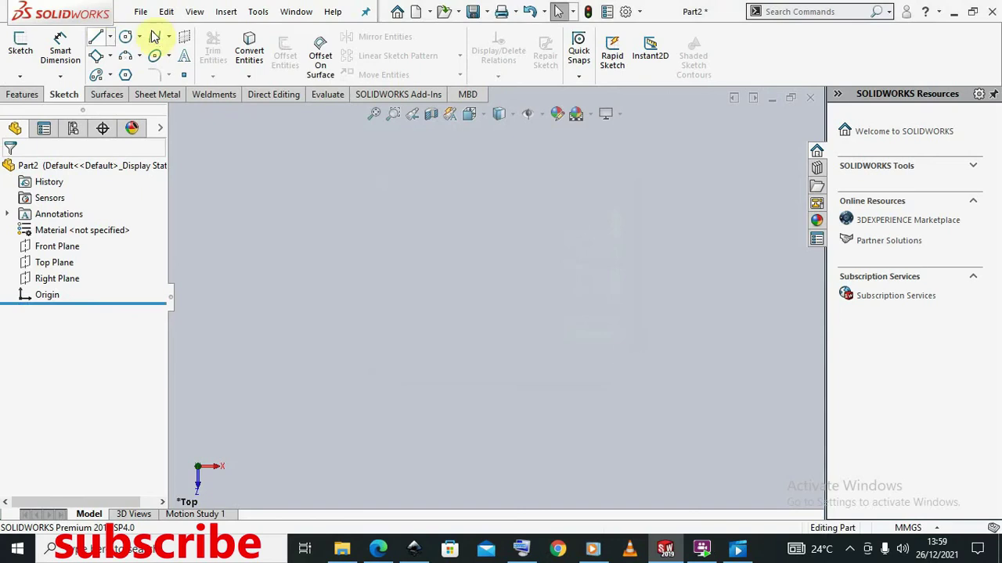